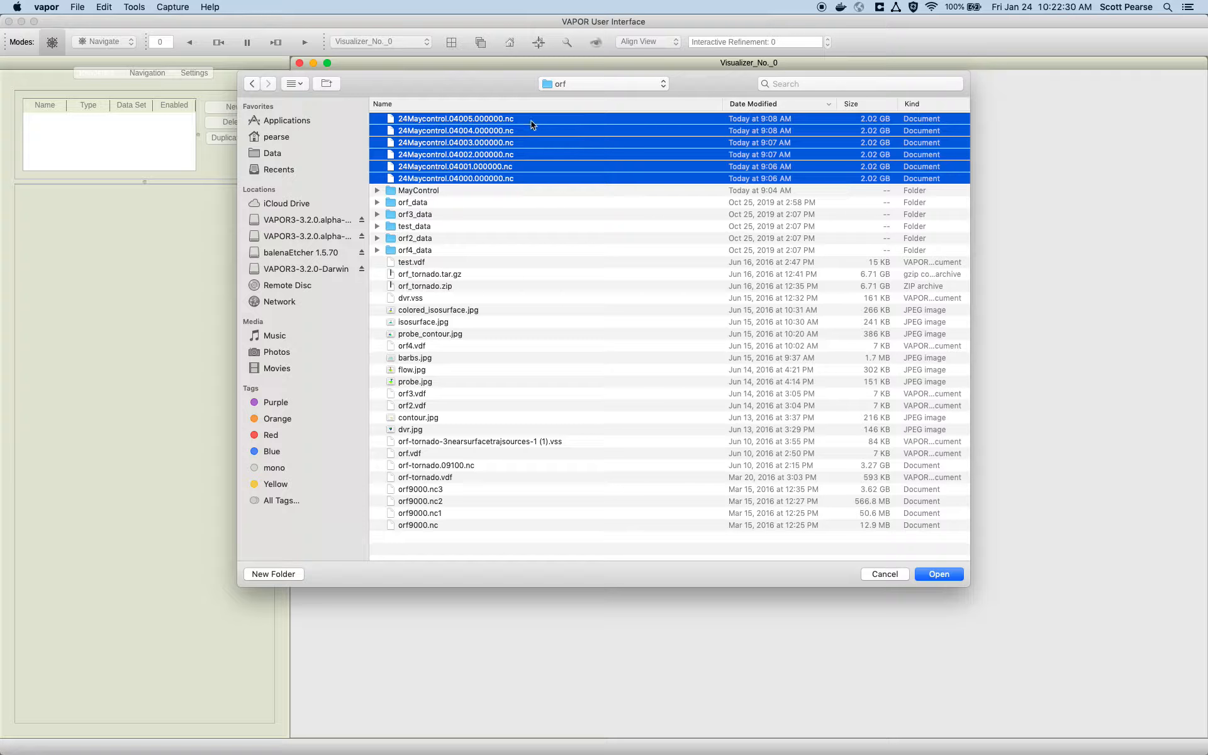
Step: Load the six selected 24Maycontrol NetCDF files and add a Slice renderer for the data set
click(939, 573)
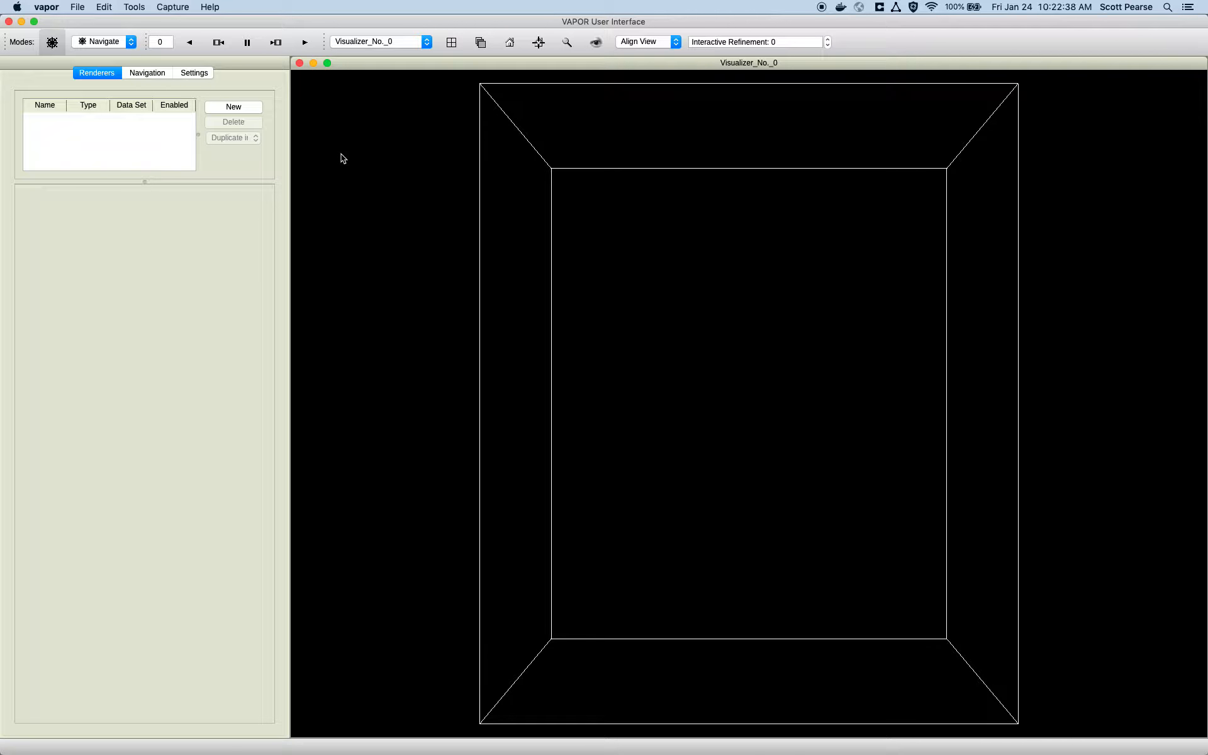
click(238, 110)
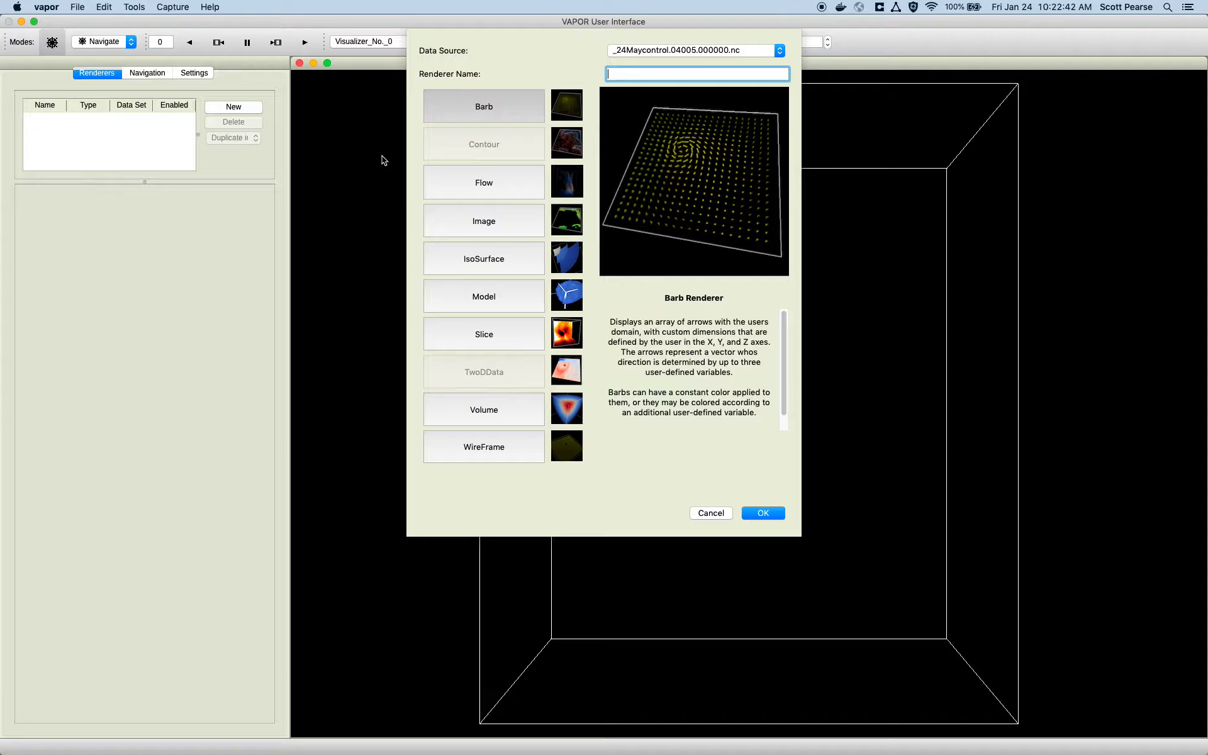
click(510, 230)
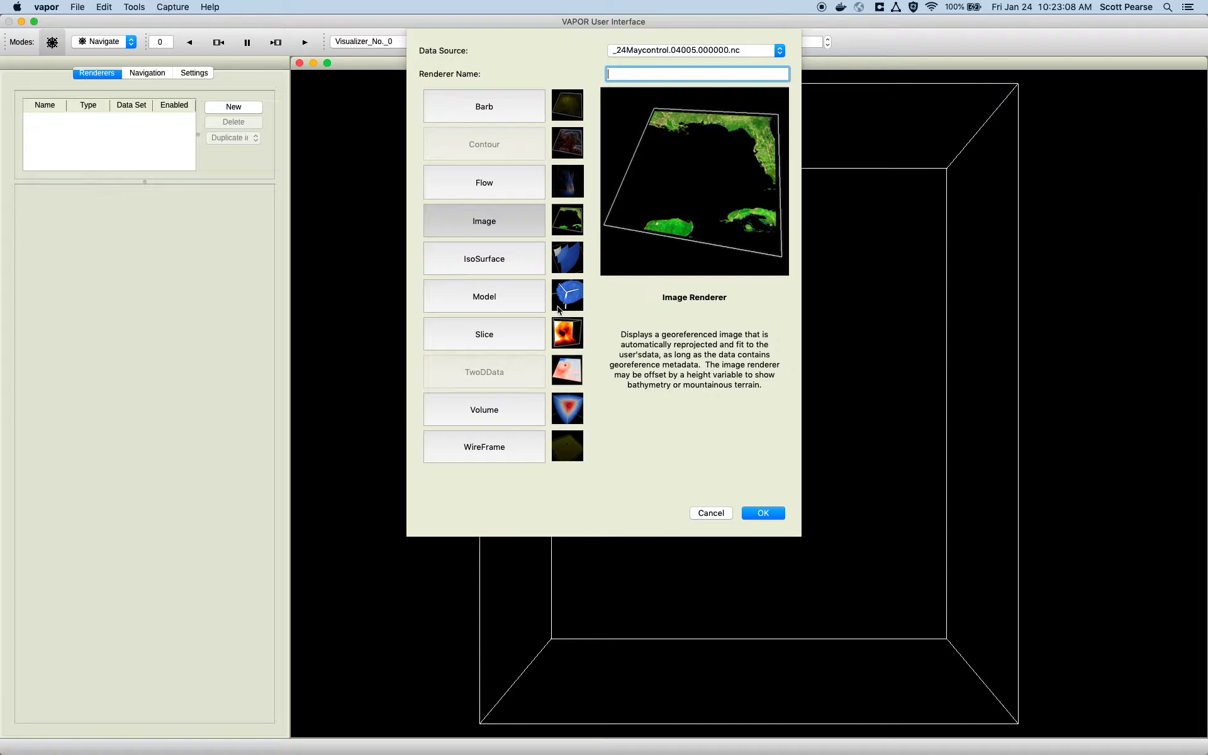
double_click(531, 343)
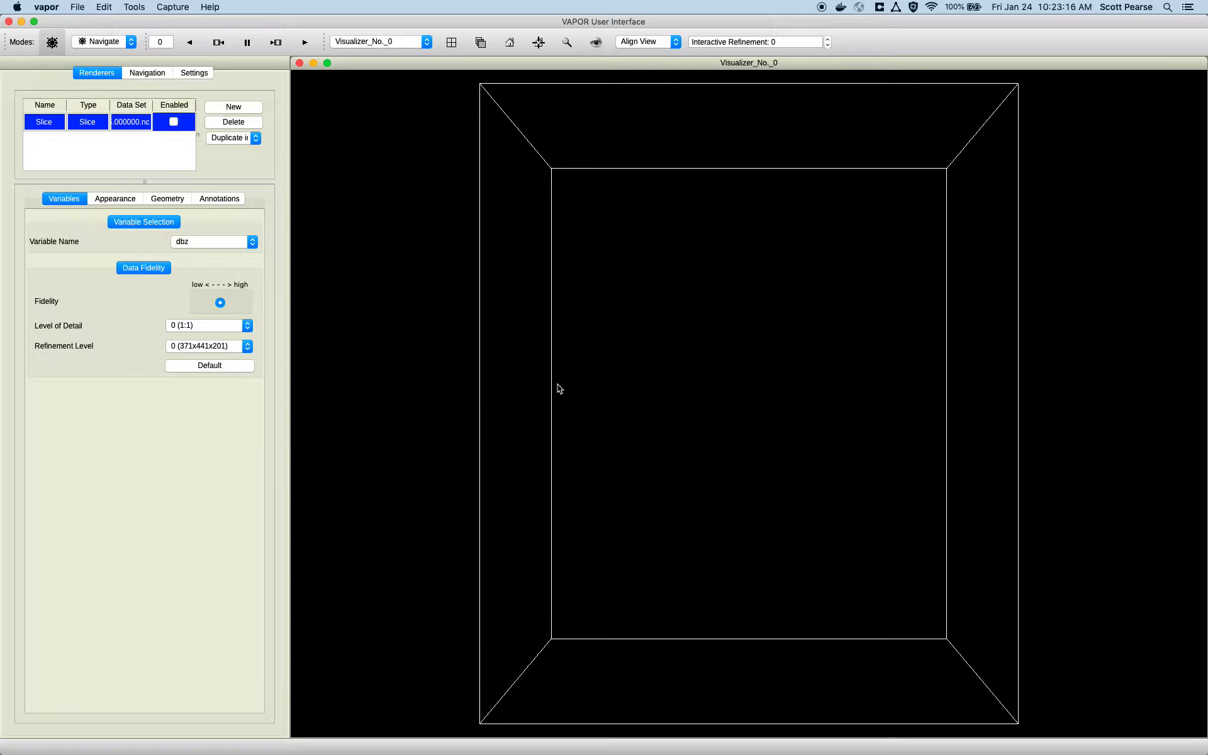
Step: Enable the Slice renderer and set its variable to thrhopert
click(174, 124)
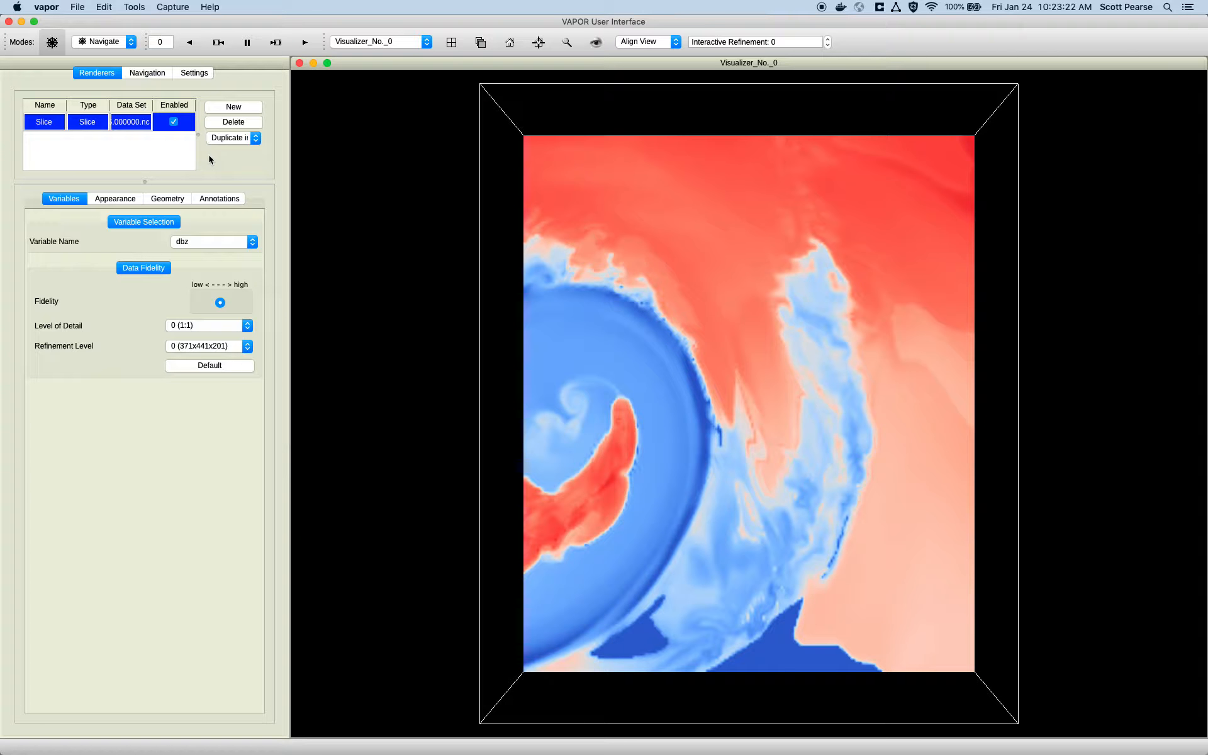
click(242, 244)
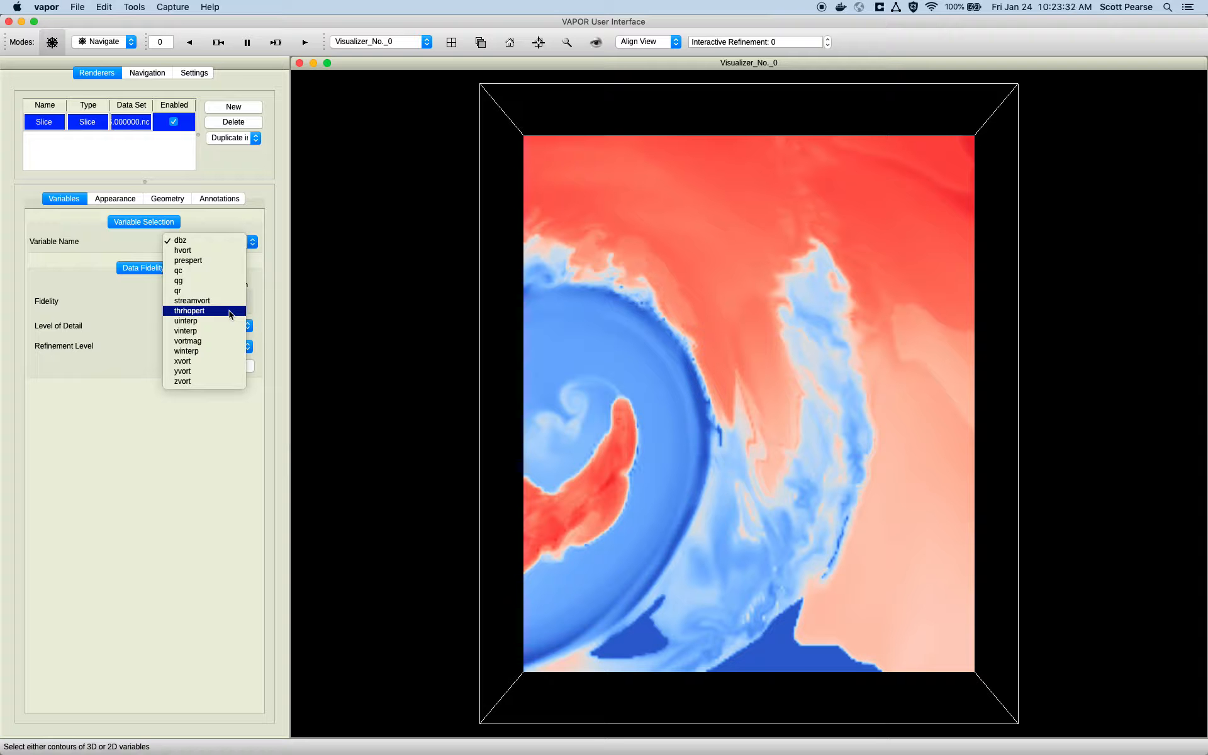
click(229, 312)
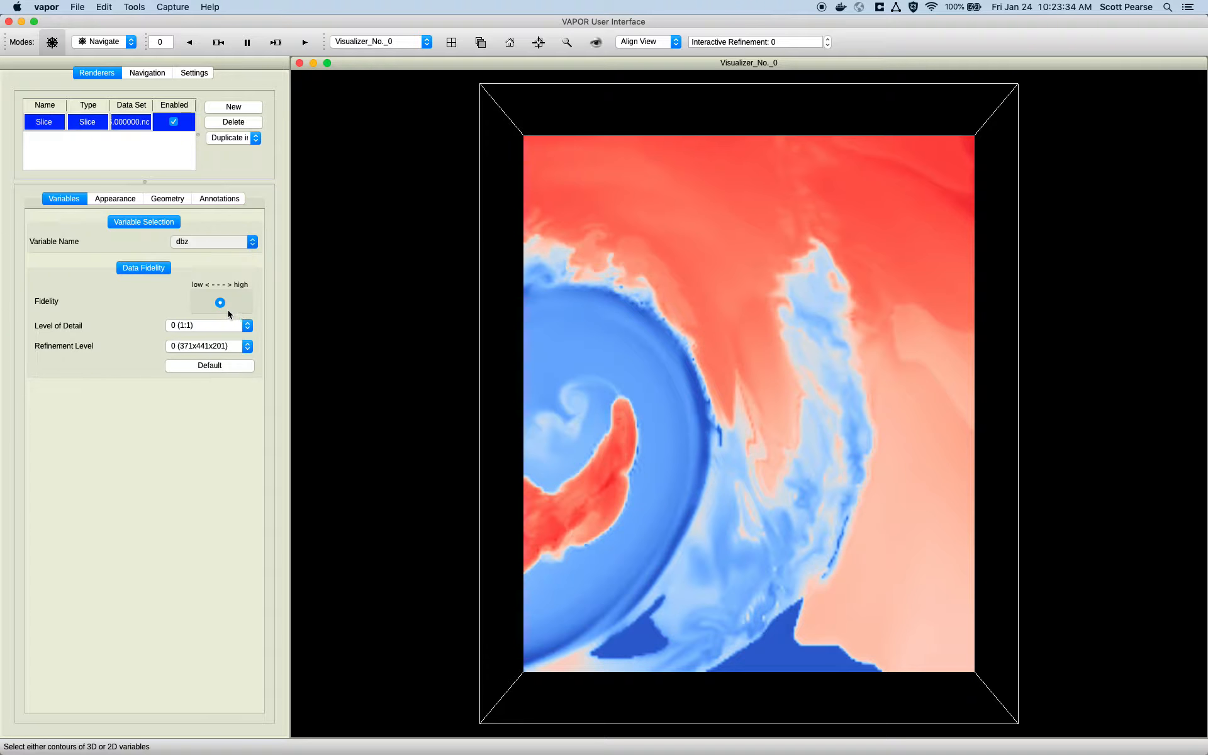
Step: Lower the slice plane to the floor of the domain in Region mode, then return to Navigate mode
drag(610, 494, 642, 199)
click(111, 44)
click(109, 56)
drag(752, 383, 764, 514)
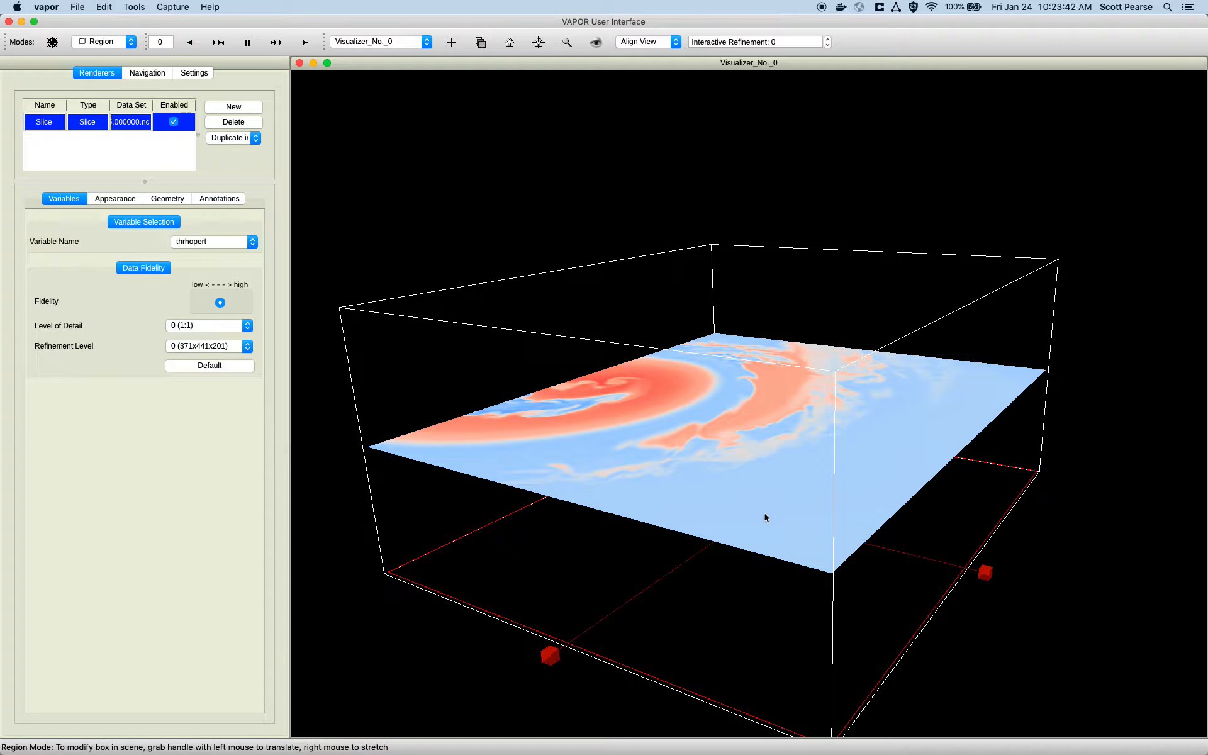
drag(706, 419, 651, 452)
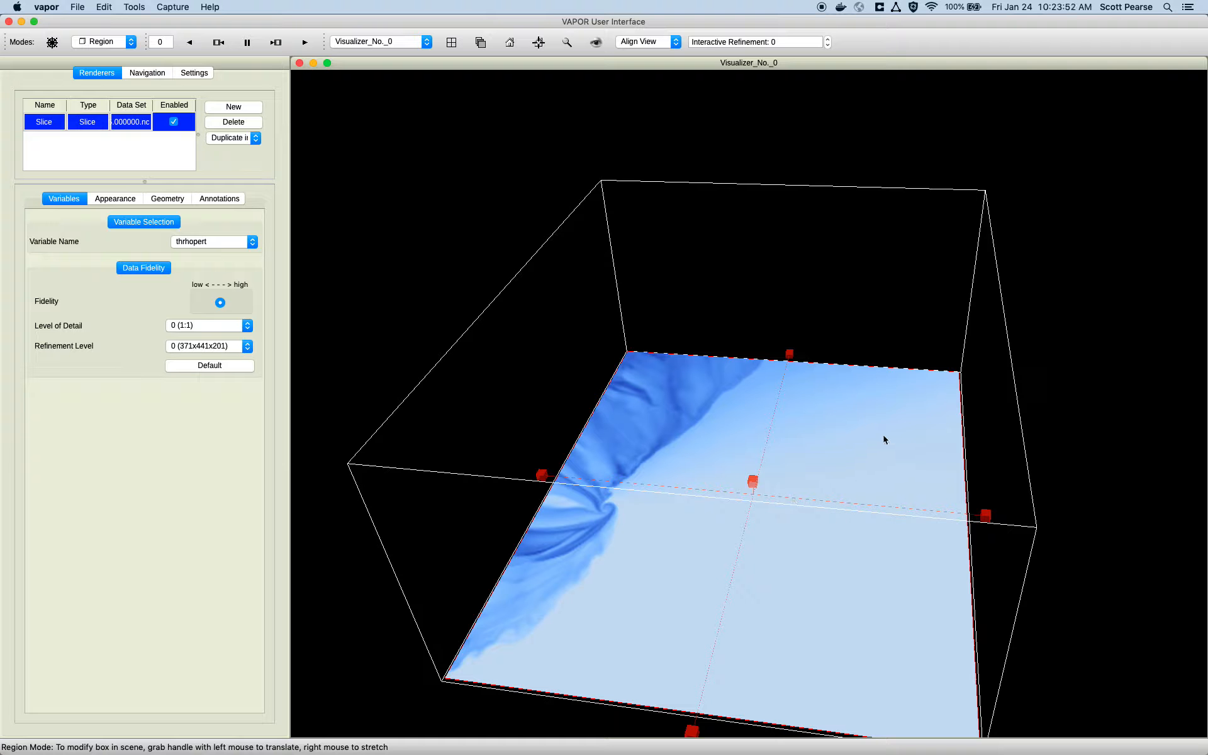
drag(742, 544, 705, 448)
click(111, 44)
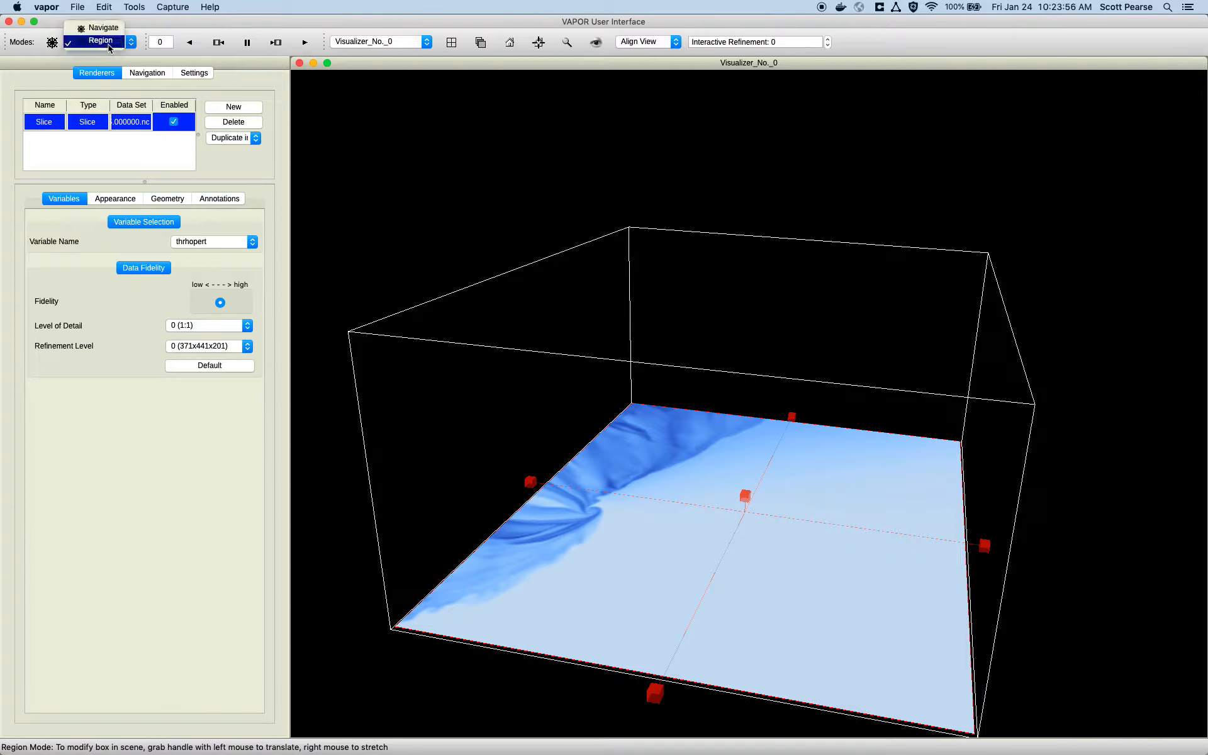
click(103, 29)
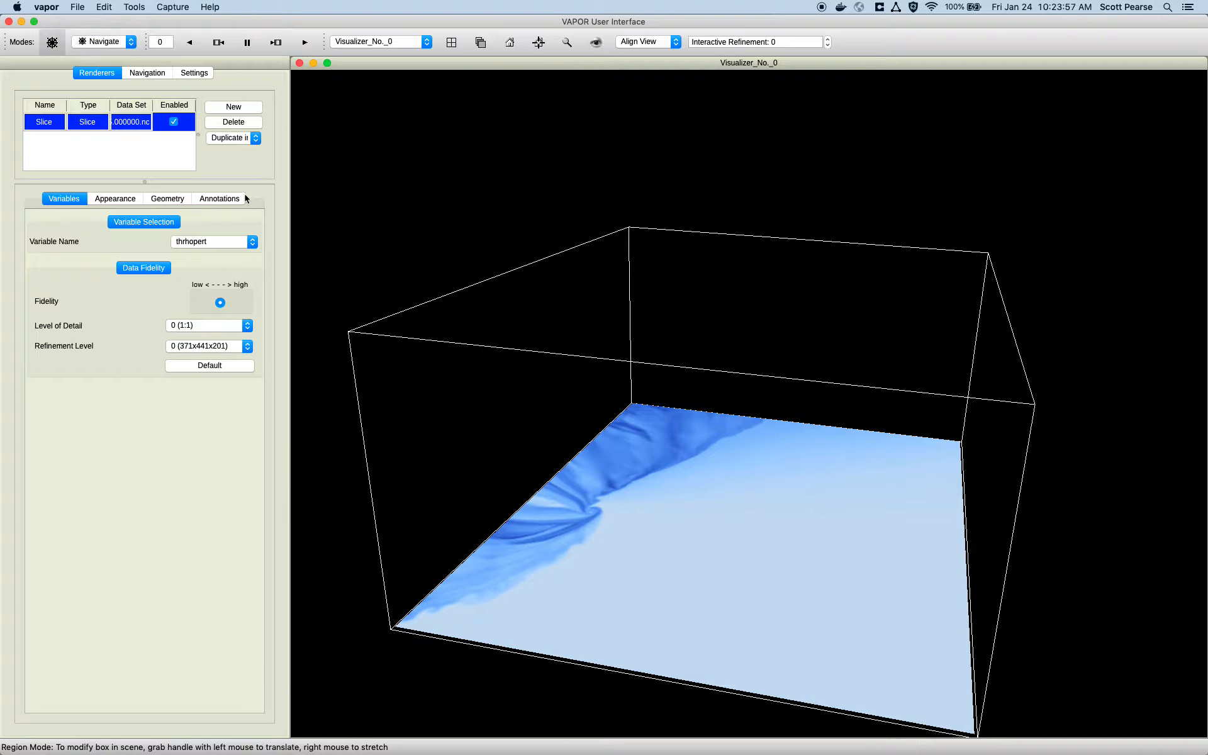
Step: Reshape the slice's transfer function so opacity falls to 0 at a data value of about 0.128
click(113, 200)
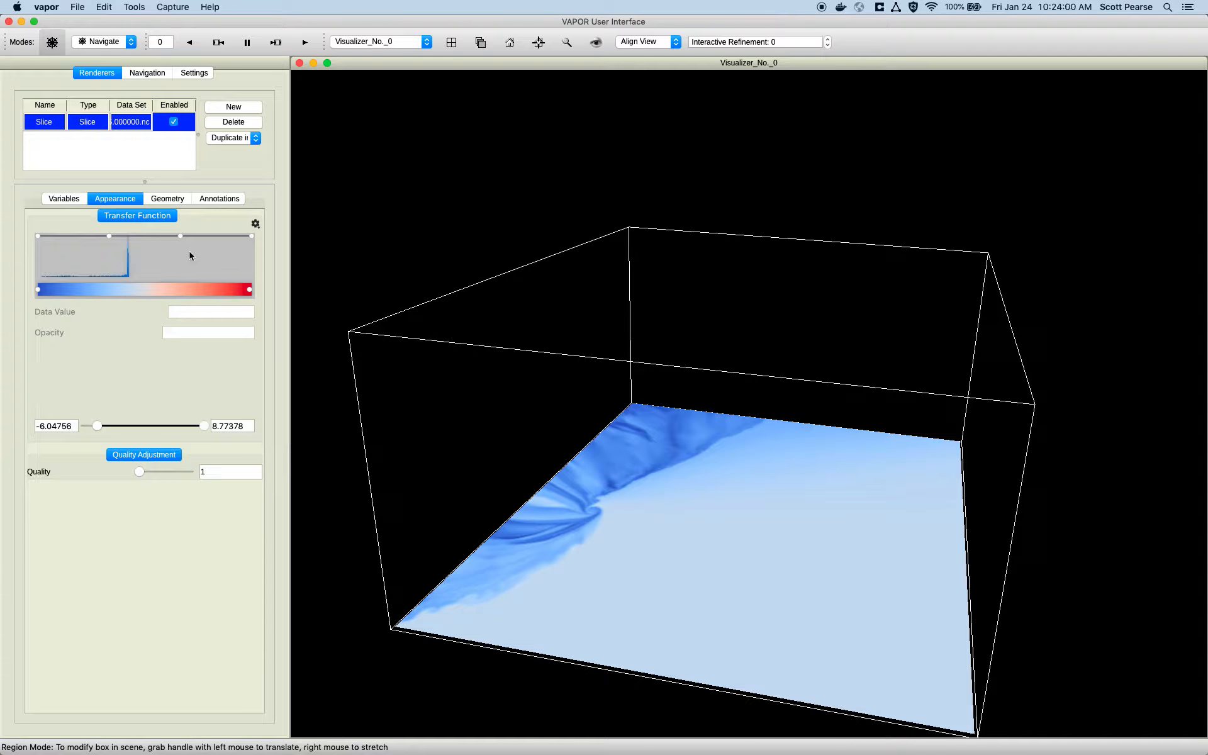
drag(188, 237, 212, 302)
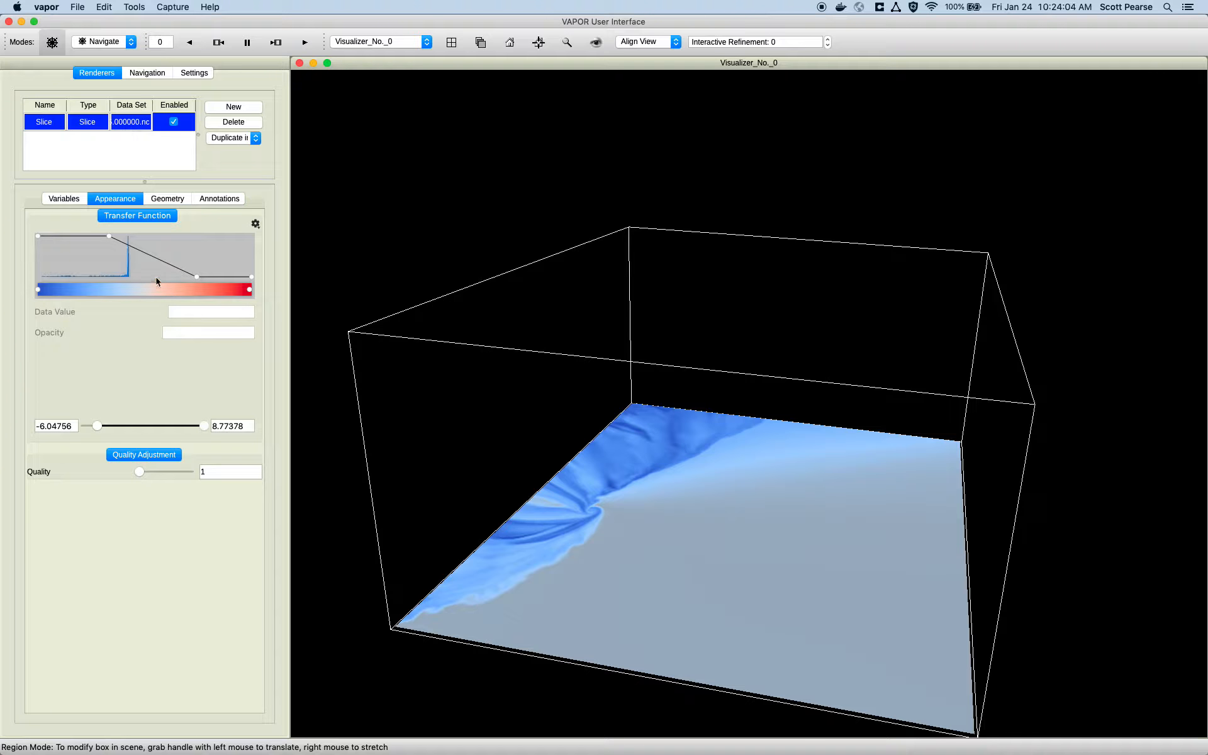
drag(198, 277, 129, 297)
Step: Examine the swirl in the slice at the domain floor up close and from several angles
drag(556, 445, 661, 415)
middle_drag(661, 415, 686, 381)
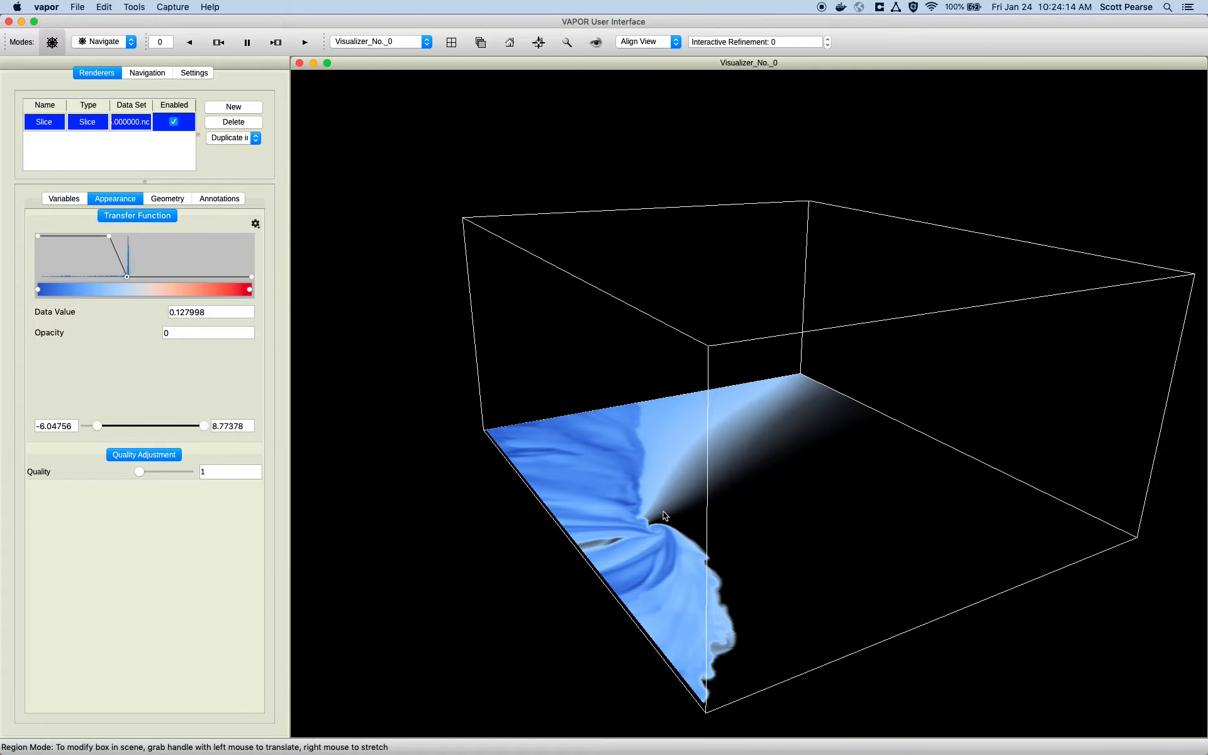
right_drag(662, 511, 685, 341)
middle_drag(657, 478, 715, 389)
right_drag(714, 471, 715, 387)
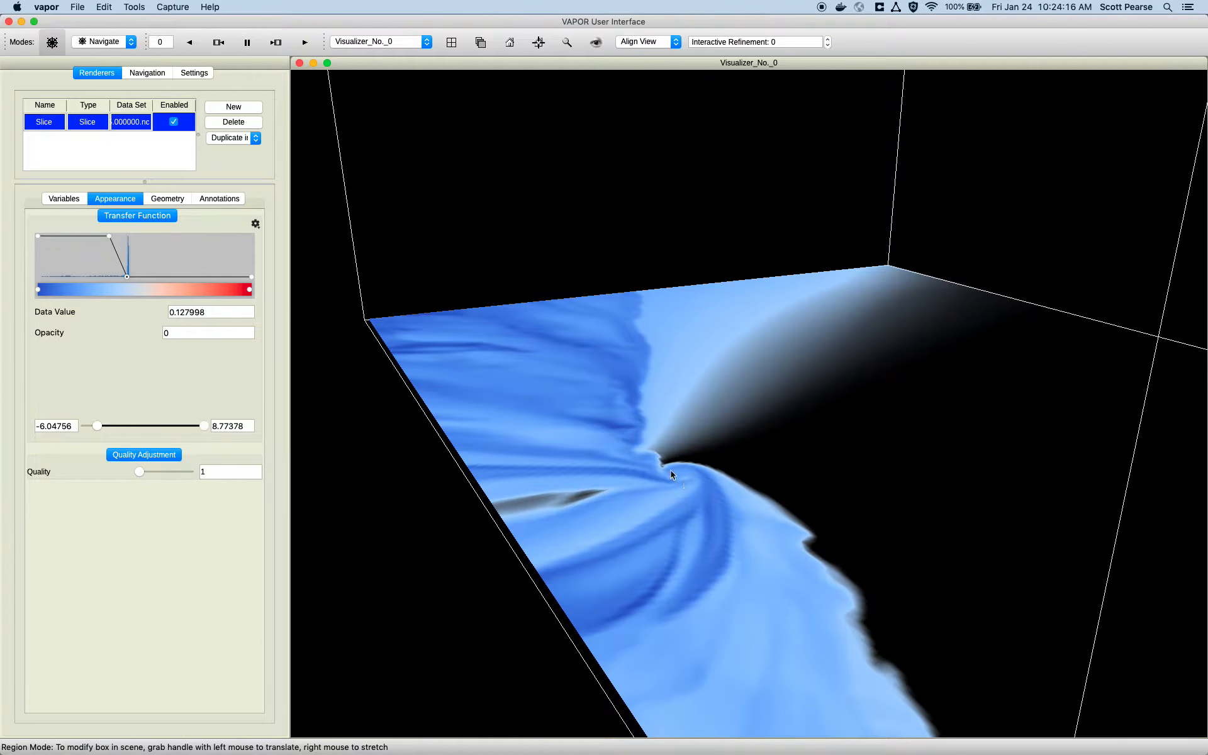
right_drag(686, 454, 692, 527)
drag(697, 415, 703, 482)
right_drag(760, 372, 769, 419)
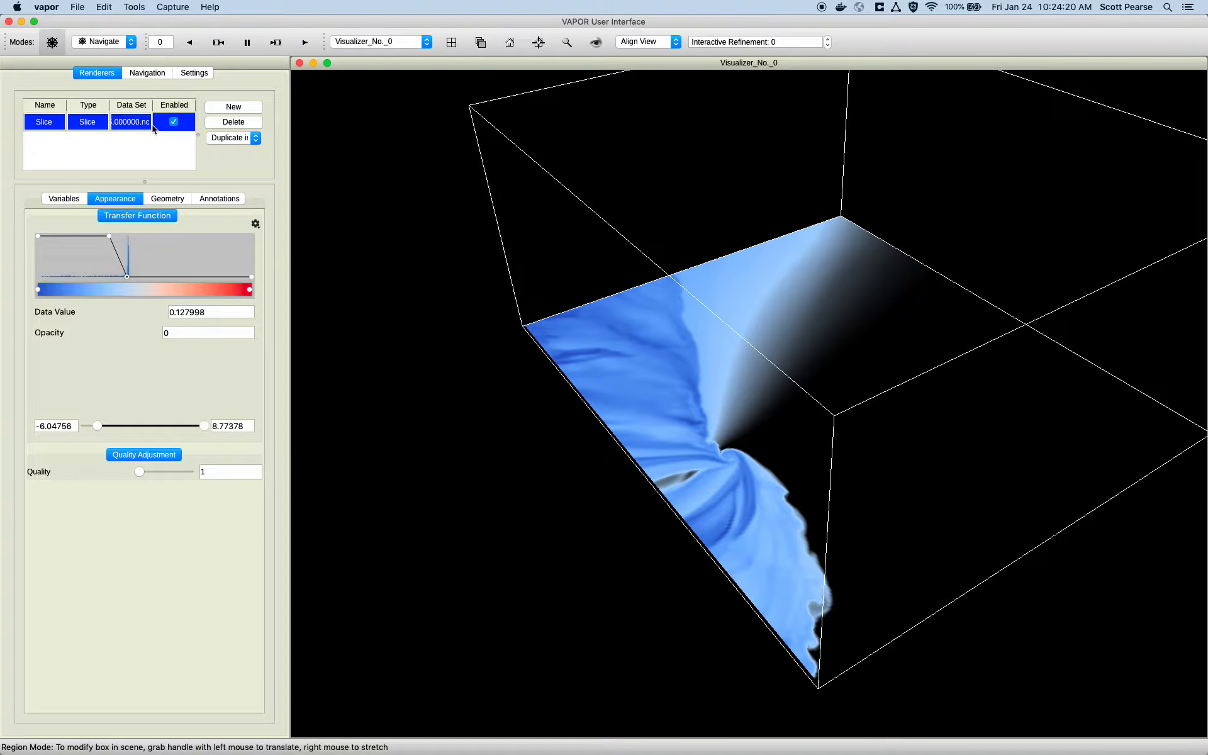
drag(808, 152, 780, 271)
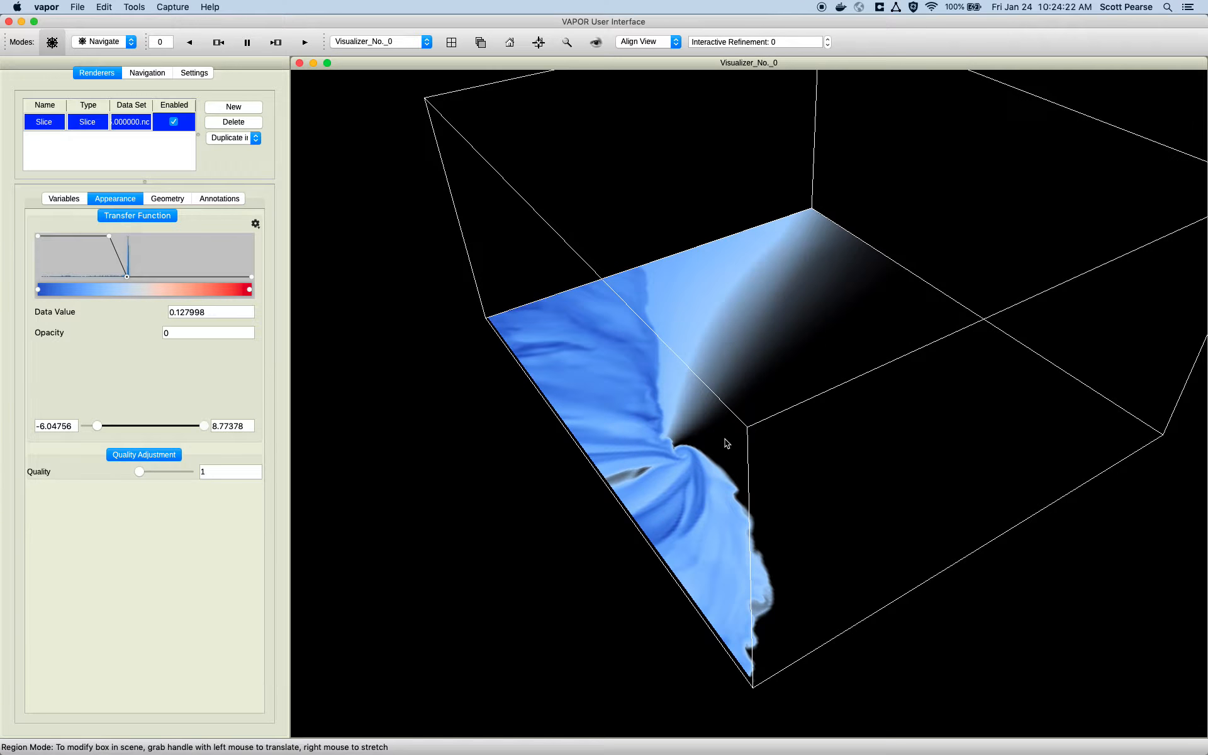
Step: Add a Flow renderer for the loaded data set
click(215, 110)
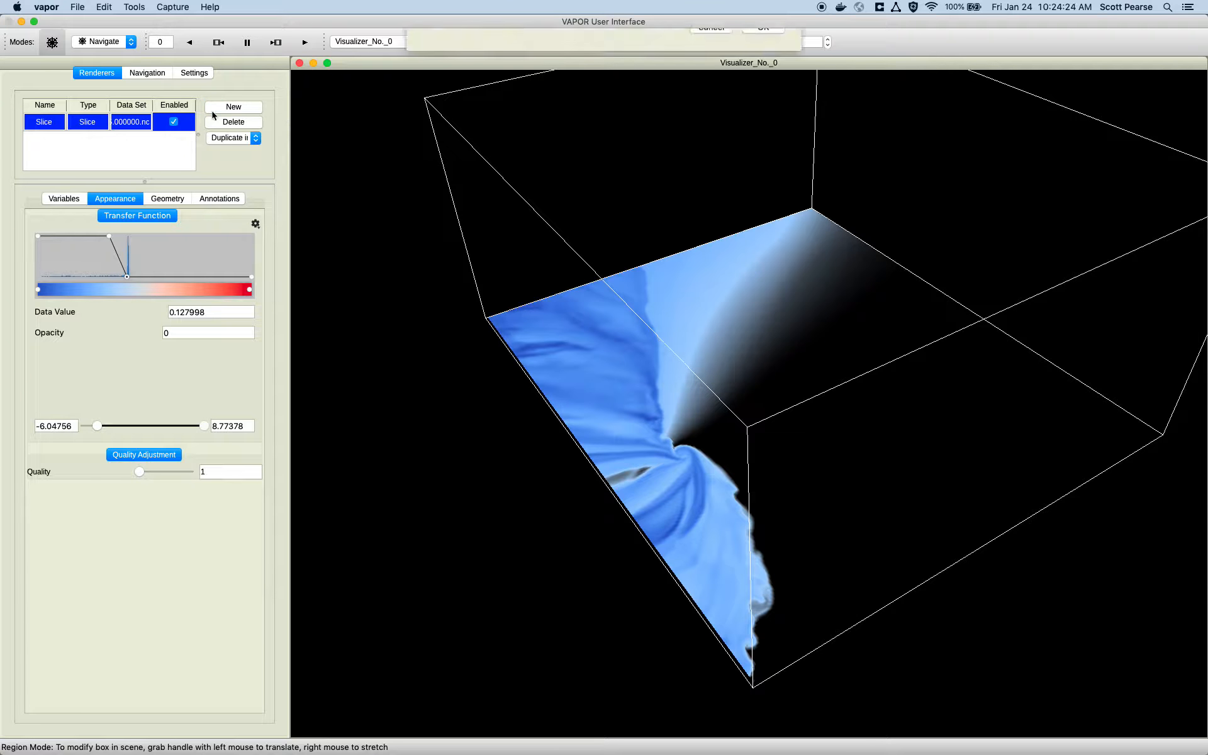
click(495, 184)
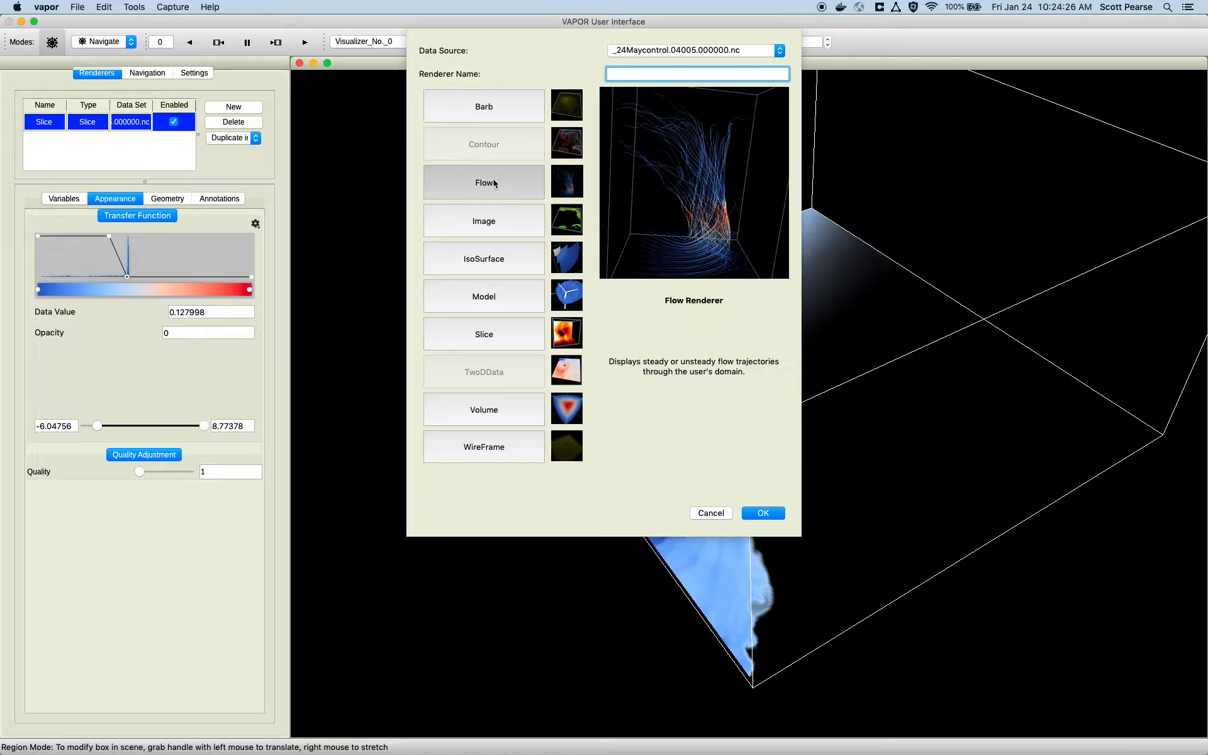
key(Escape)
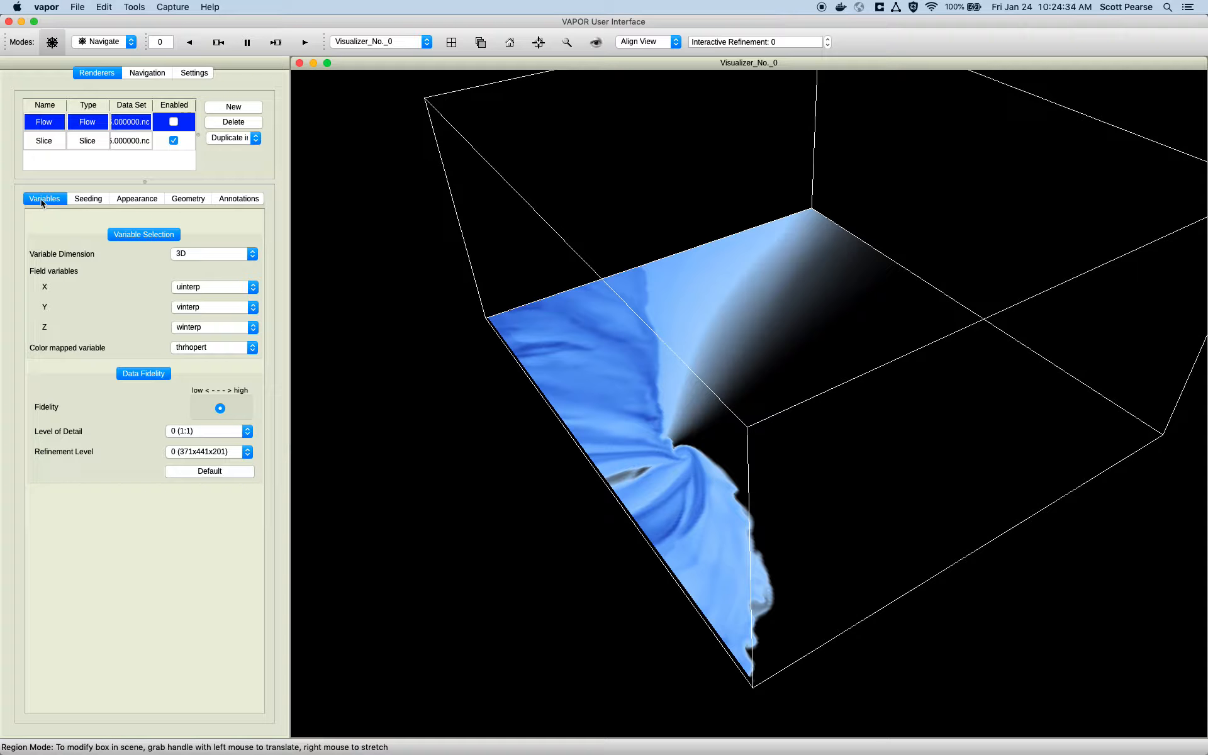
click(184, 254)
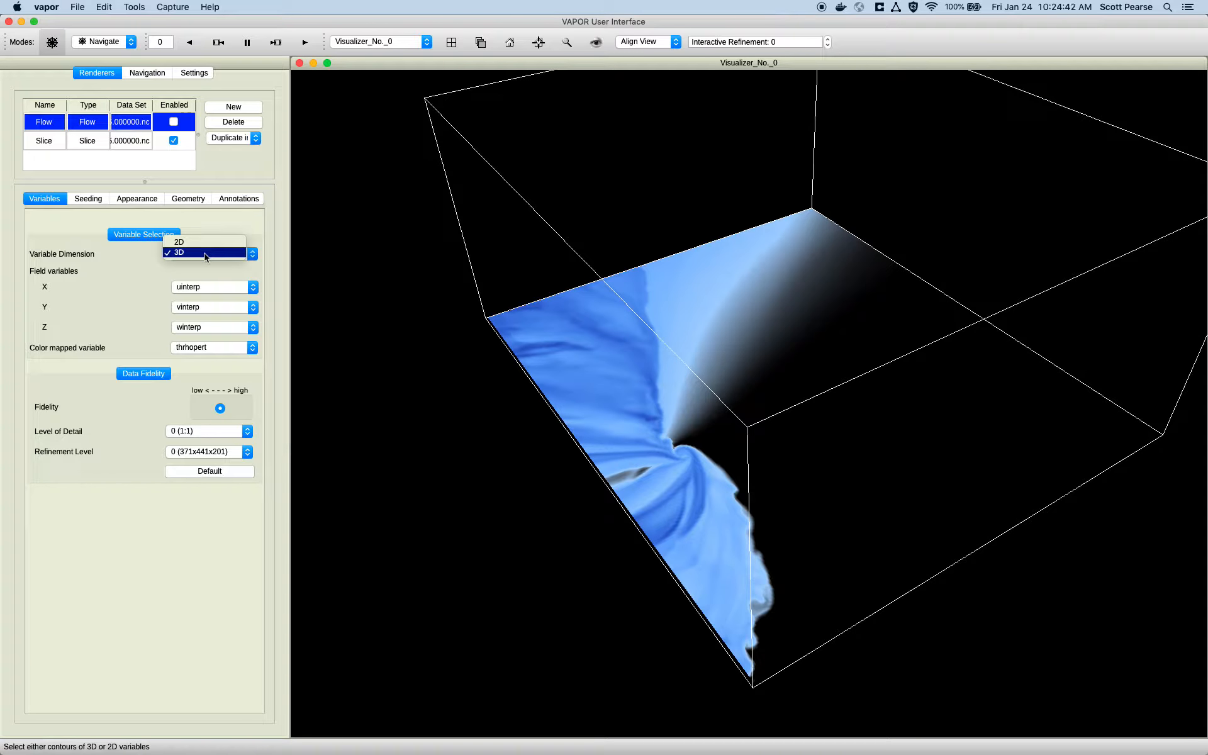
click(232, 229)
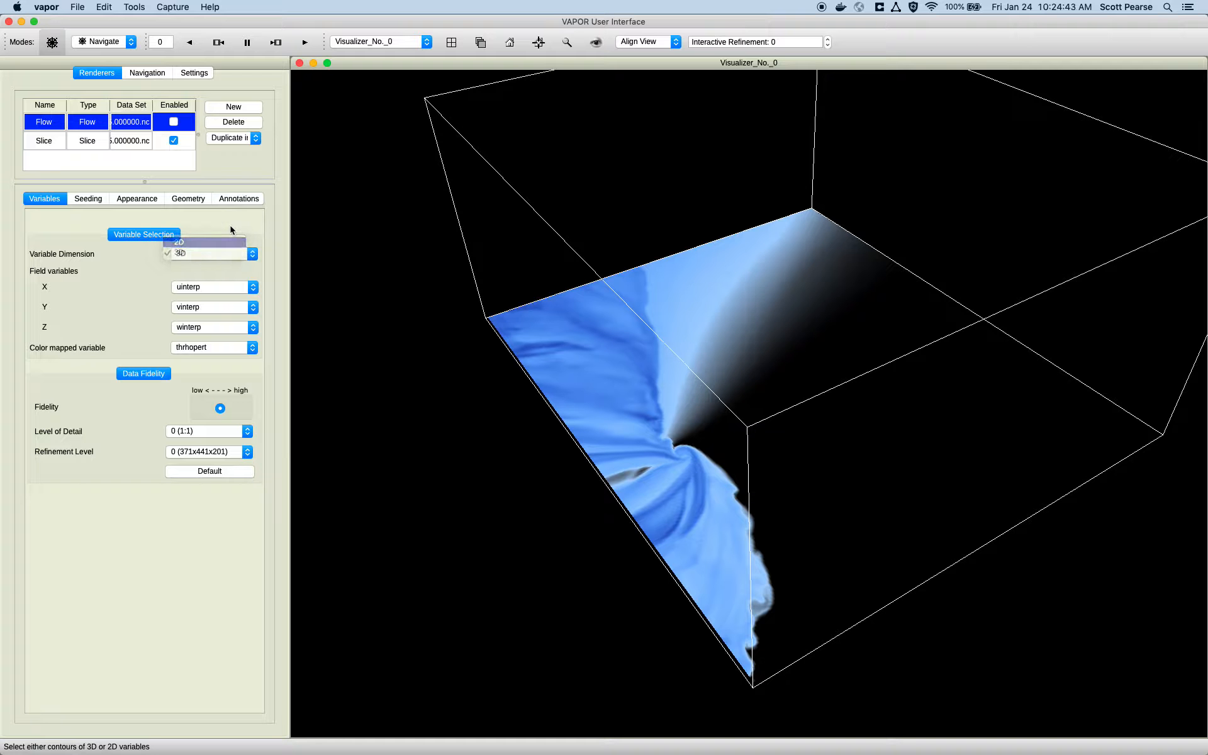
click(230, 107)
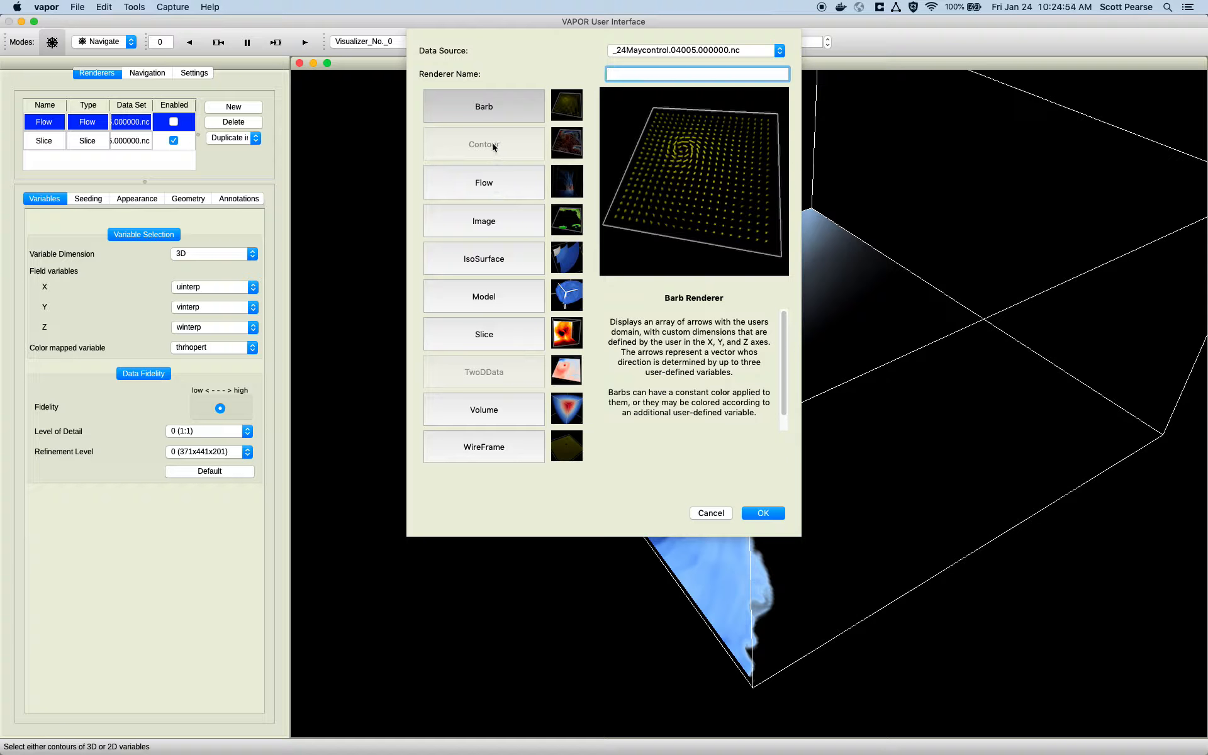
mouse_move(486, 148)
click(709, 512)
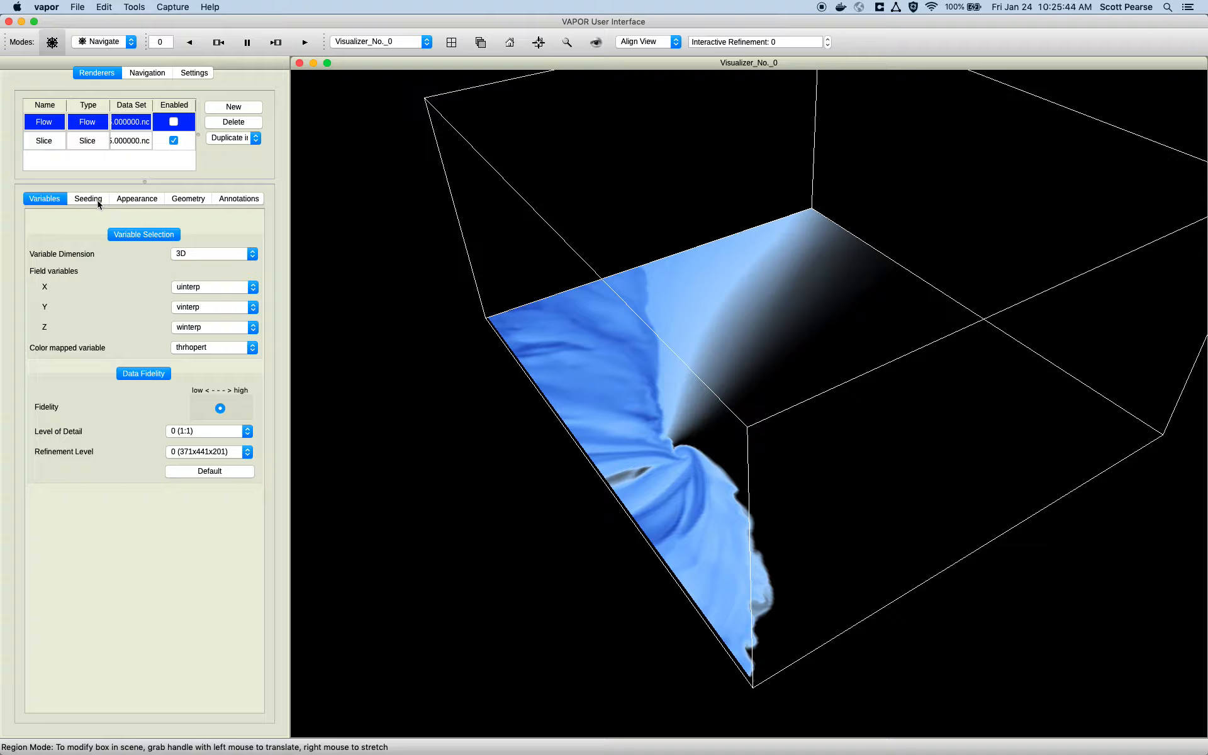
Step: Enable the Flow renderer, show its seeding settings and examine the streamlines above the slice from several angles
click(174, 121)
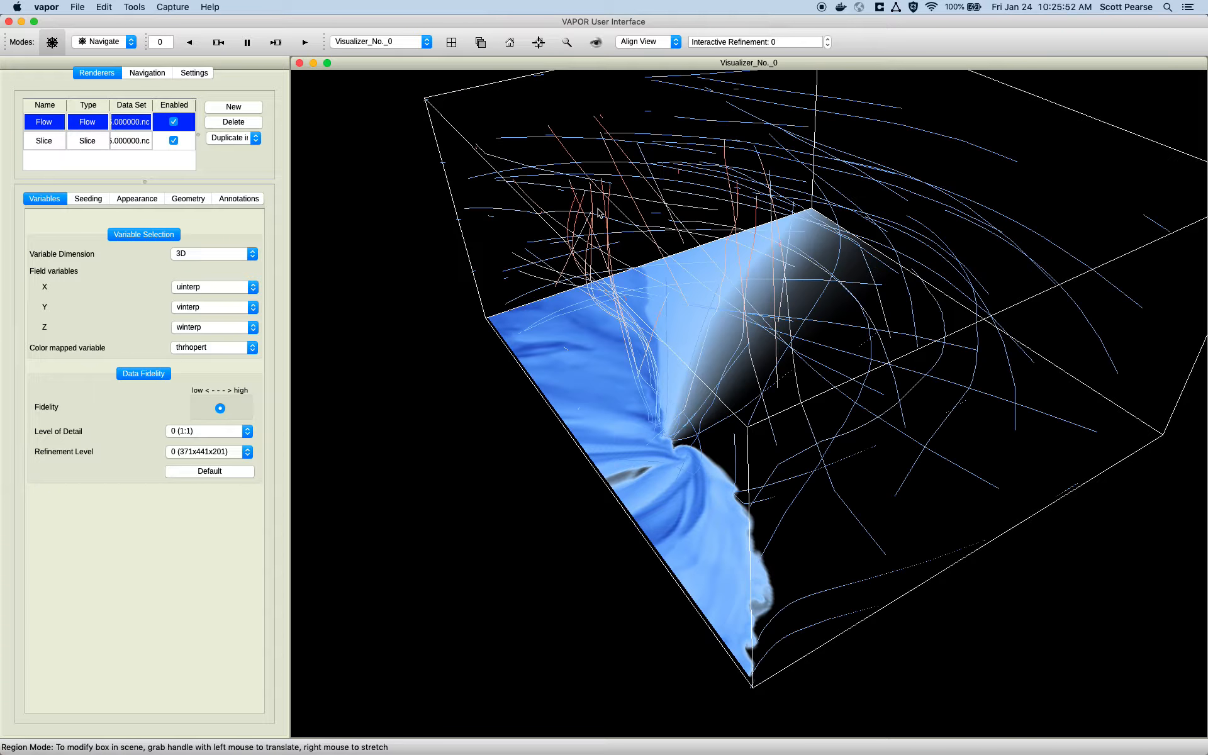
drag(598, 213, 569, 282)
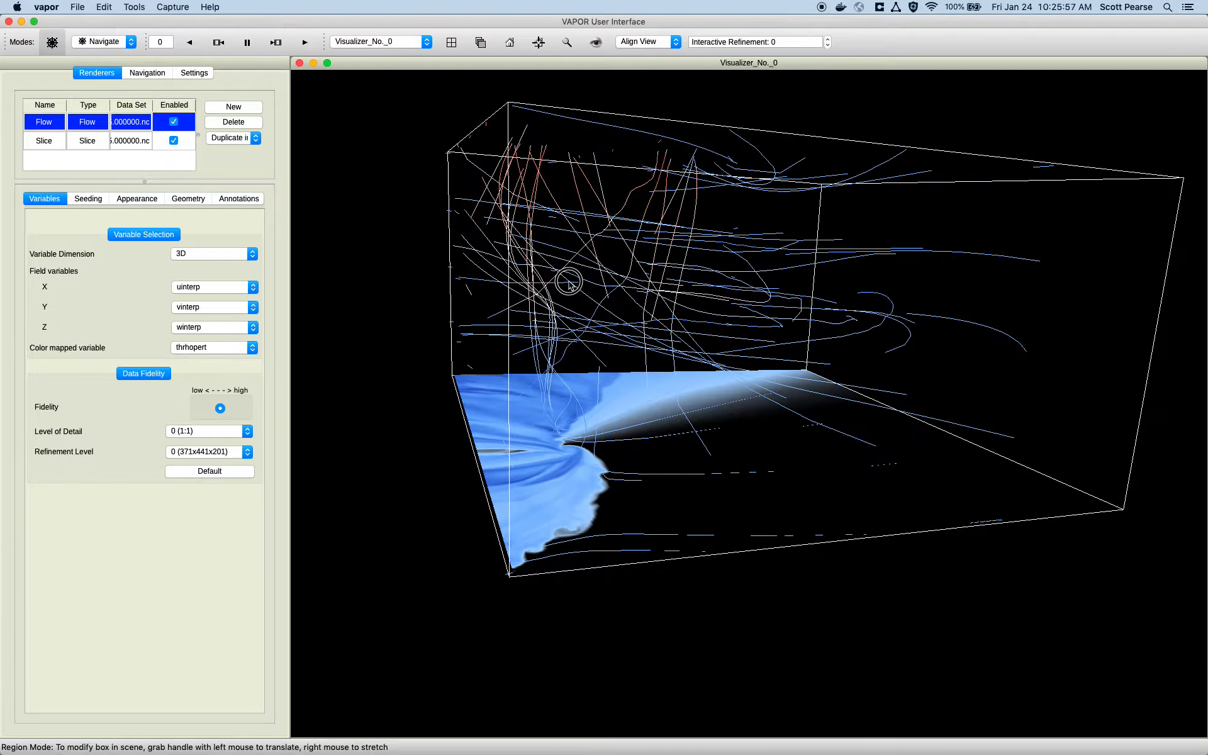
click(88, 198)
drag(615, 268, 537, 275)
drag(371, 269, 668, 325)
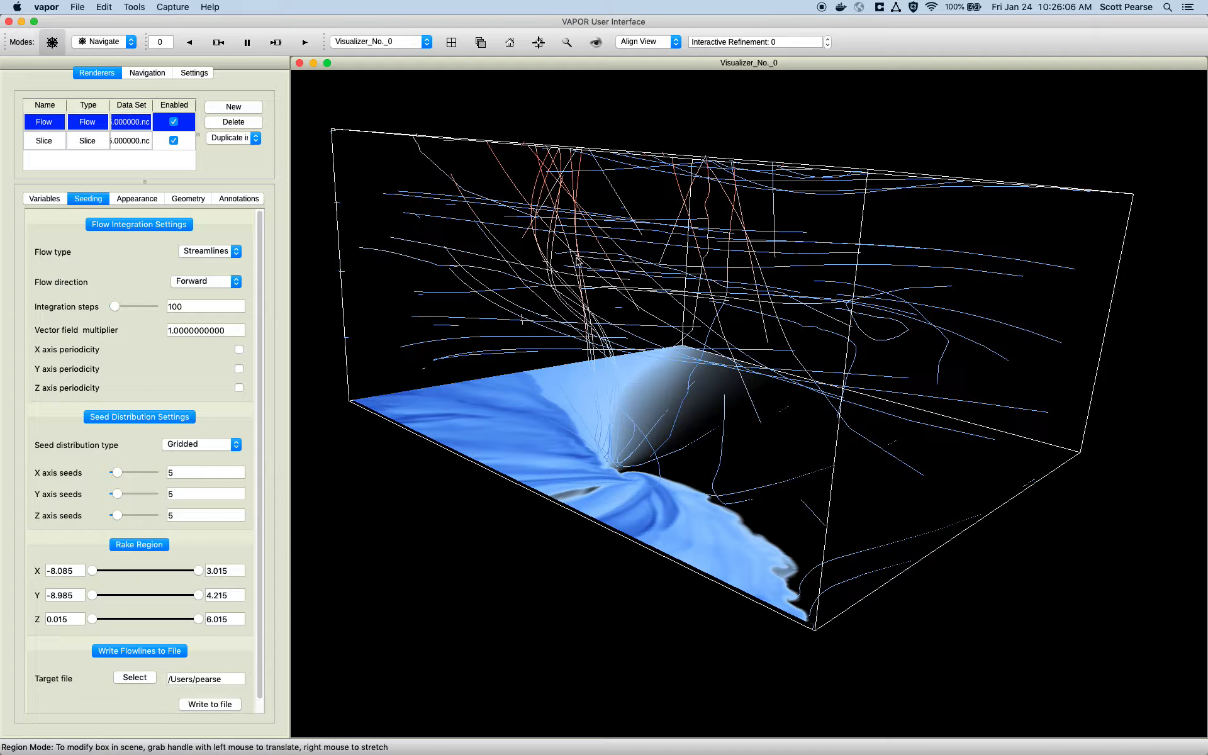
drag(644, 255, 838, 462)
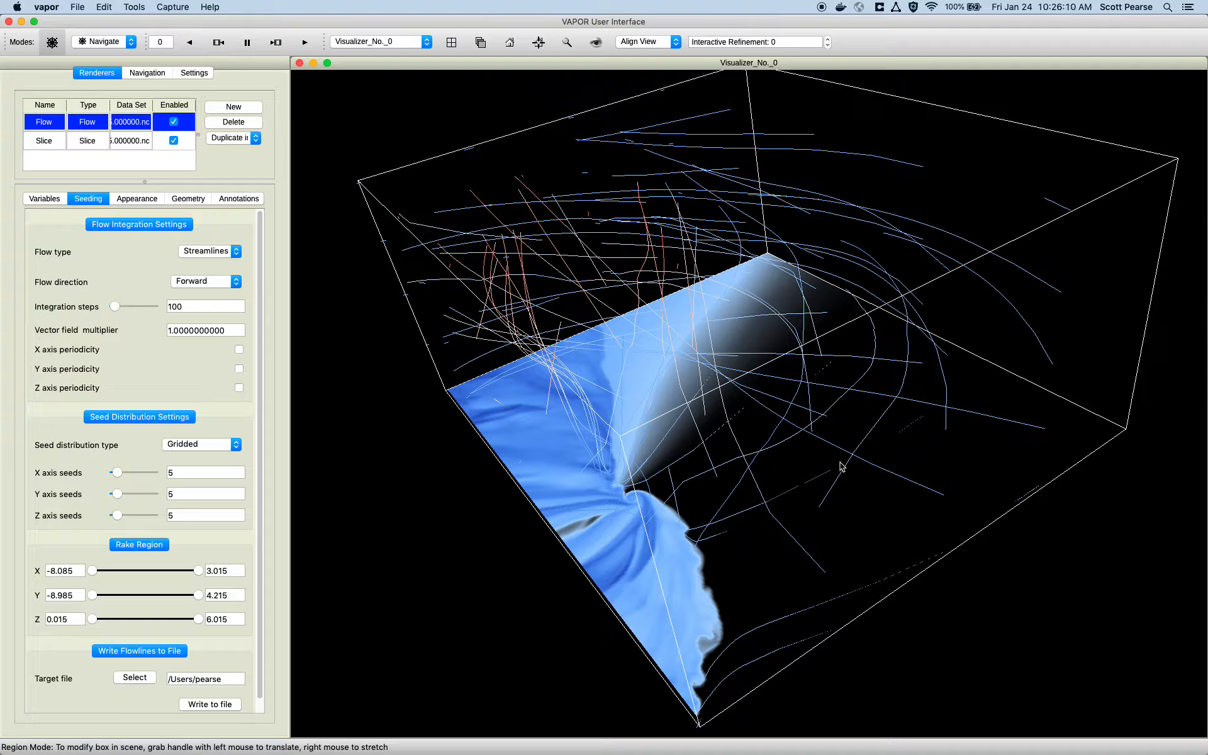
drag(835, 531, 673, 542)
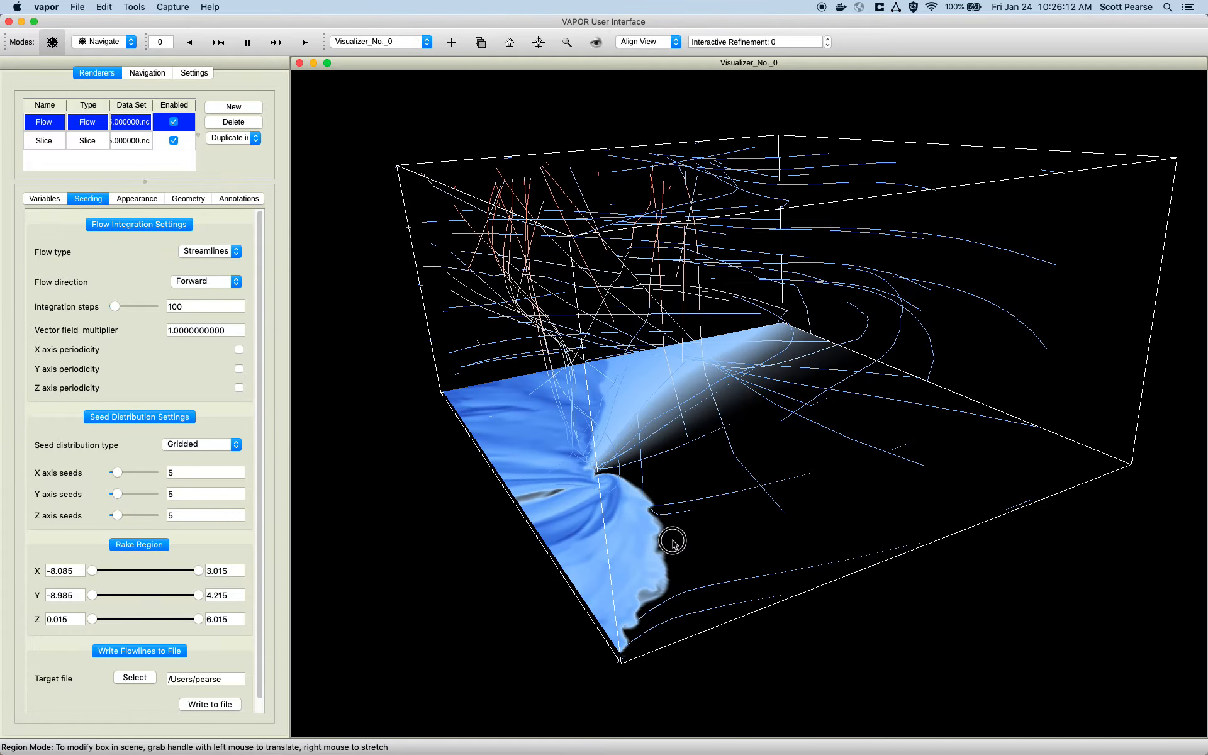
drag(791, 545, 540, 339)
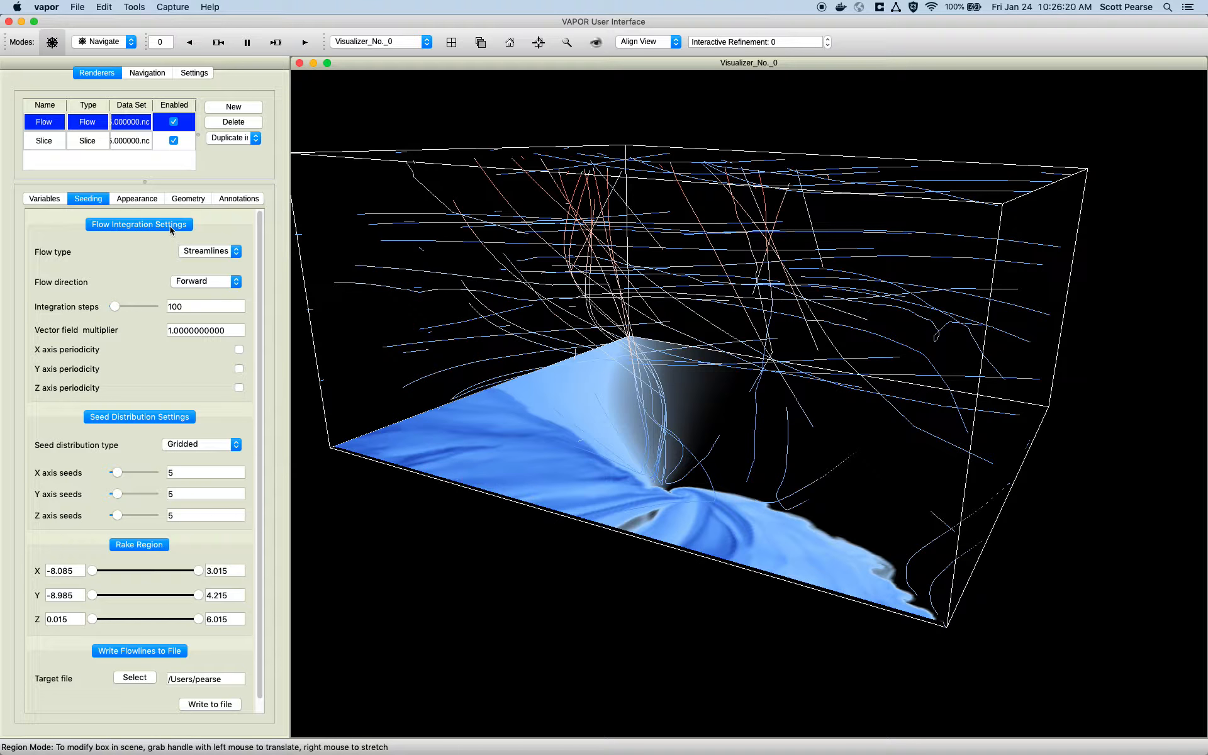
click(222, 256)
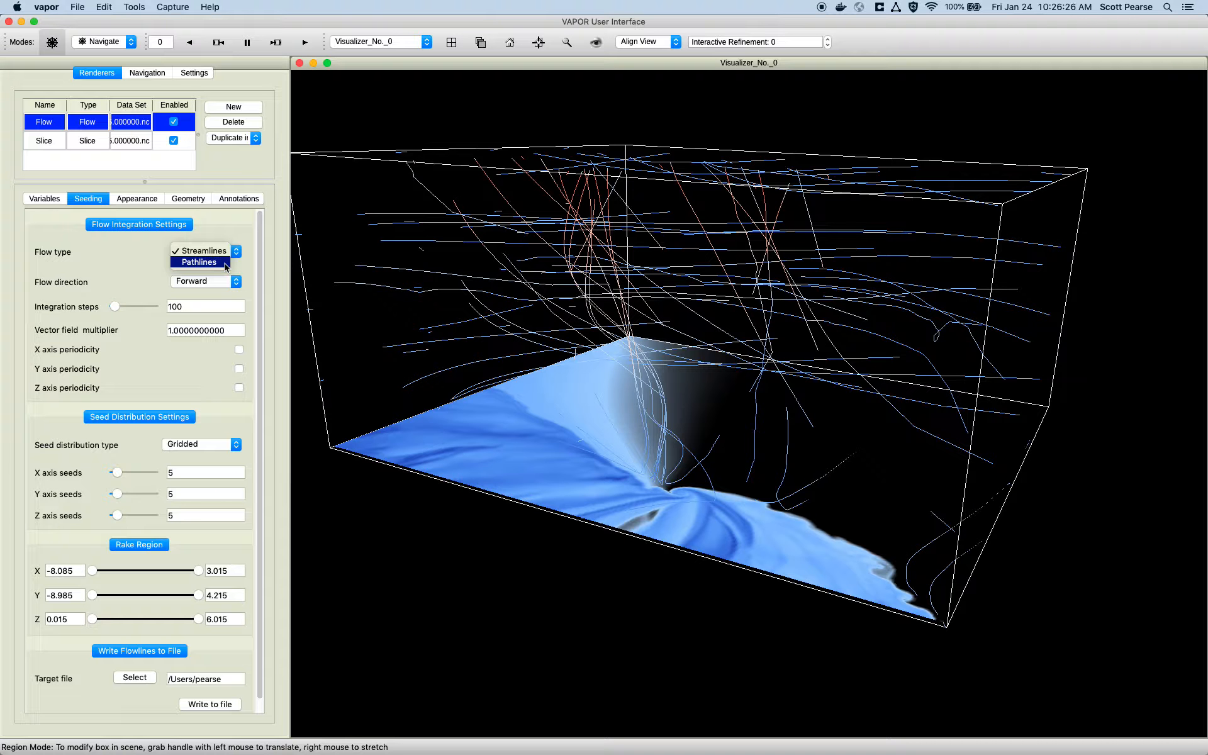
click(134, 258)
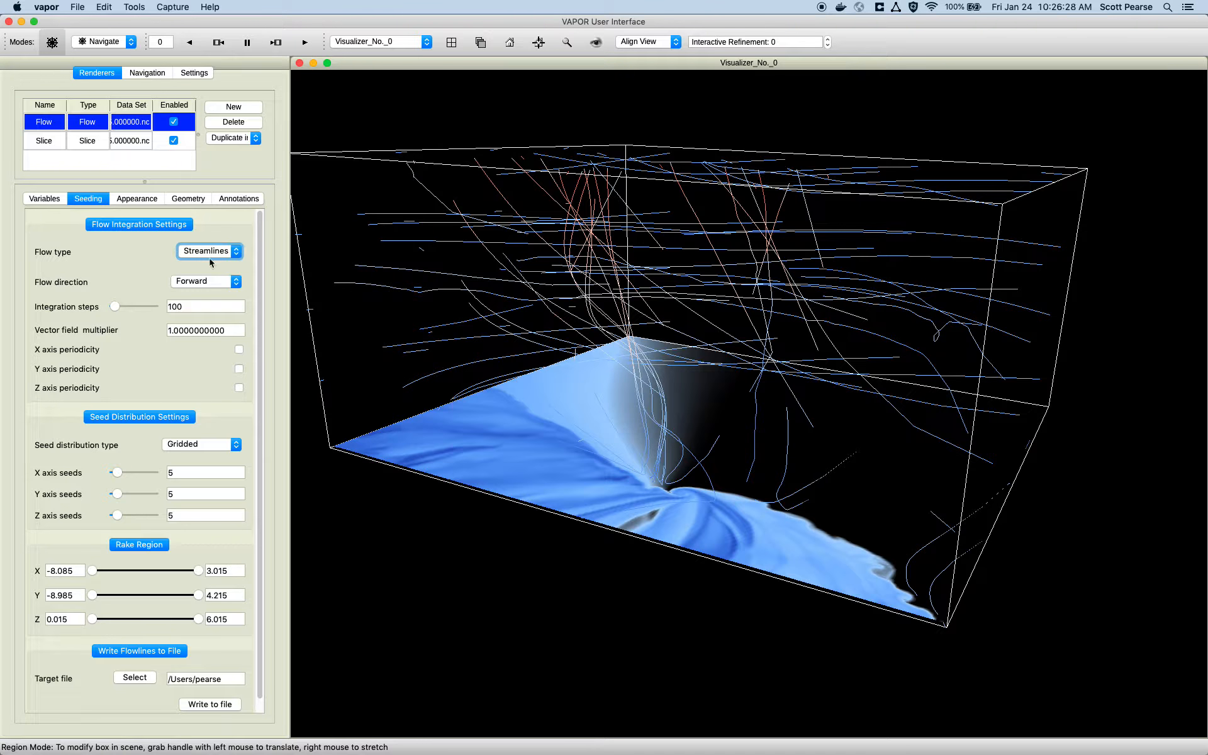
click(218, 282)
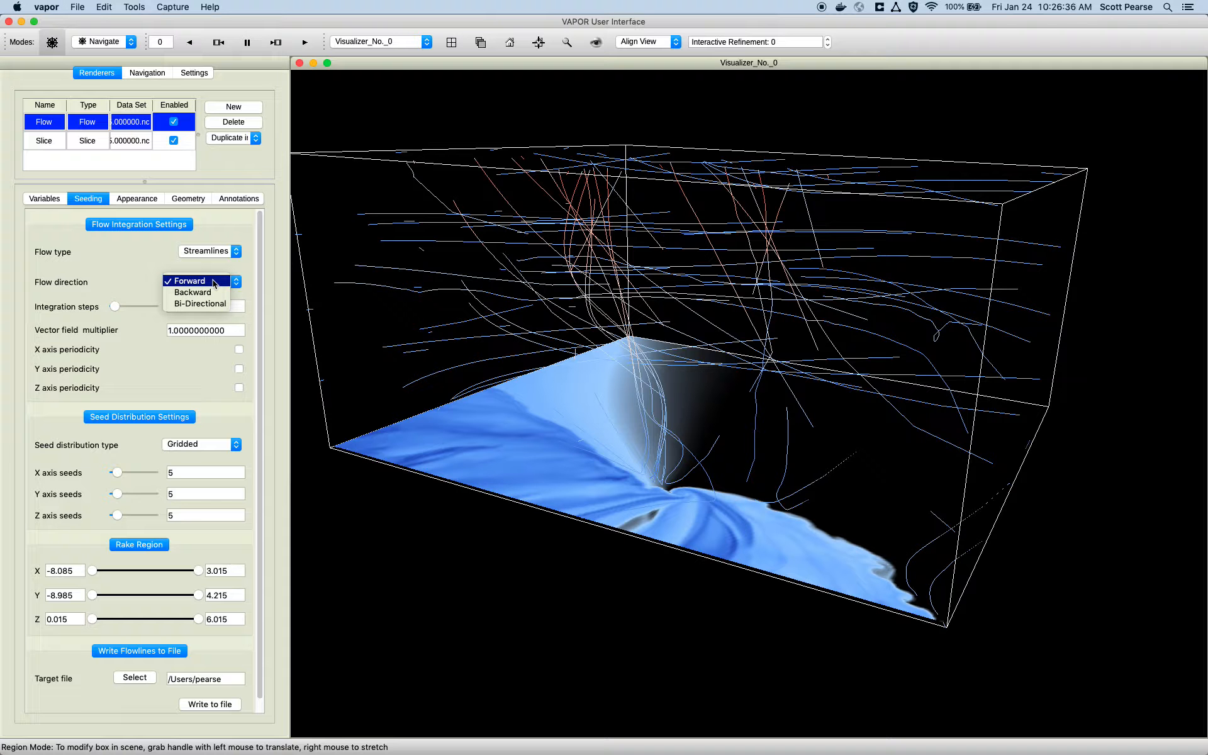
click(140, 256)
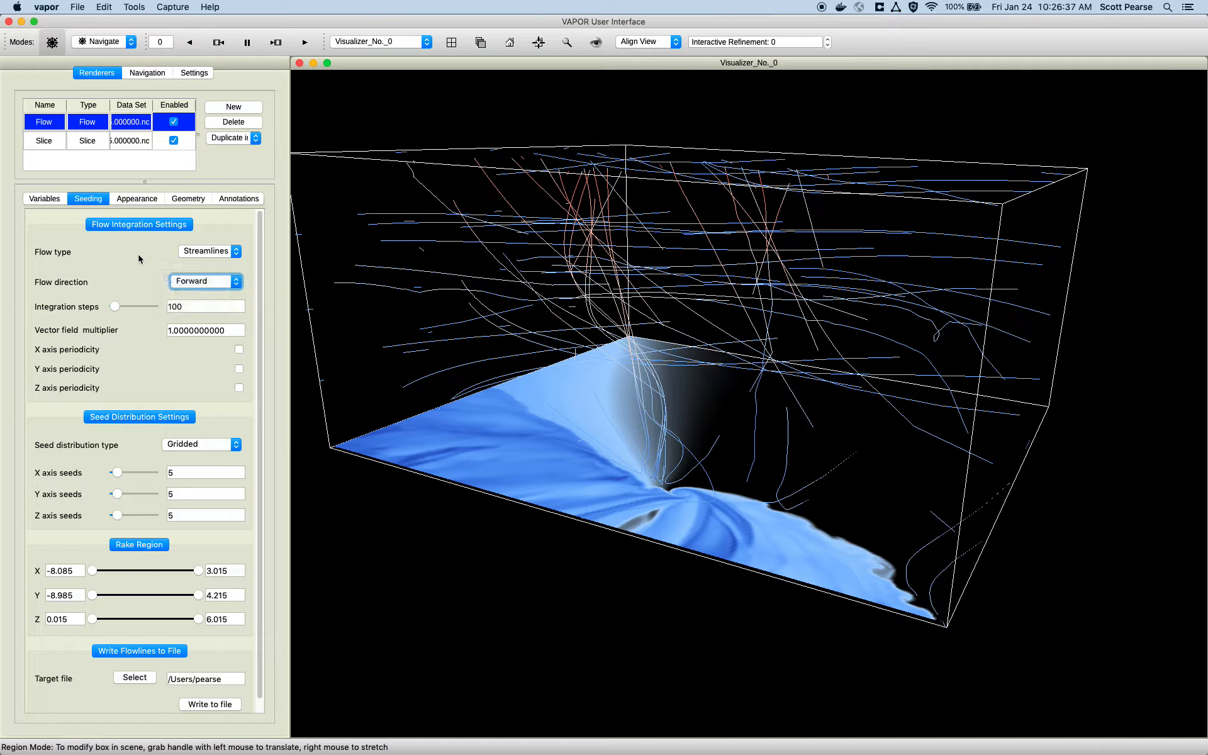
click(222, 305)
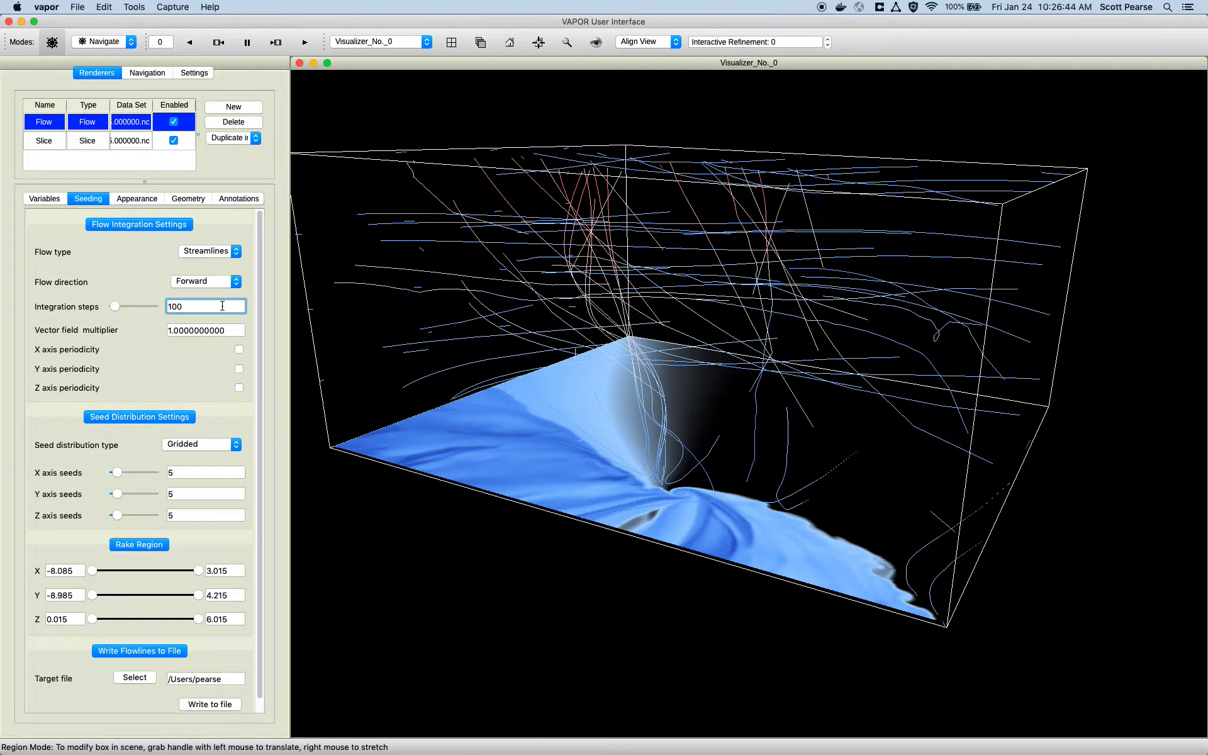
click(179, 329)
click(182, 331)
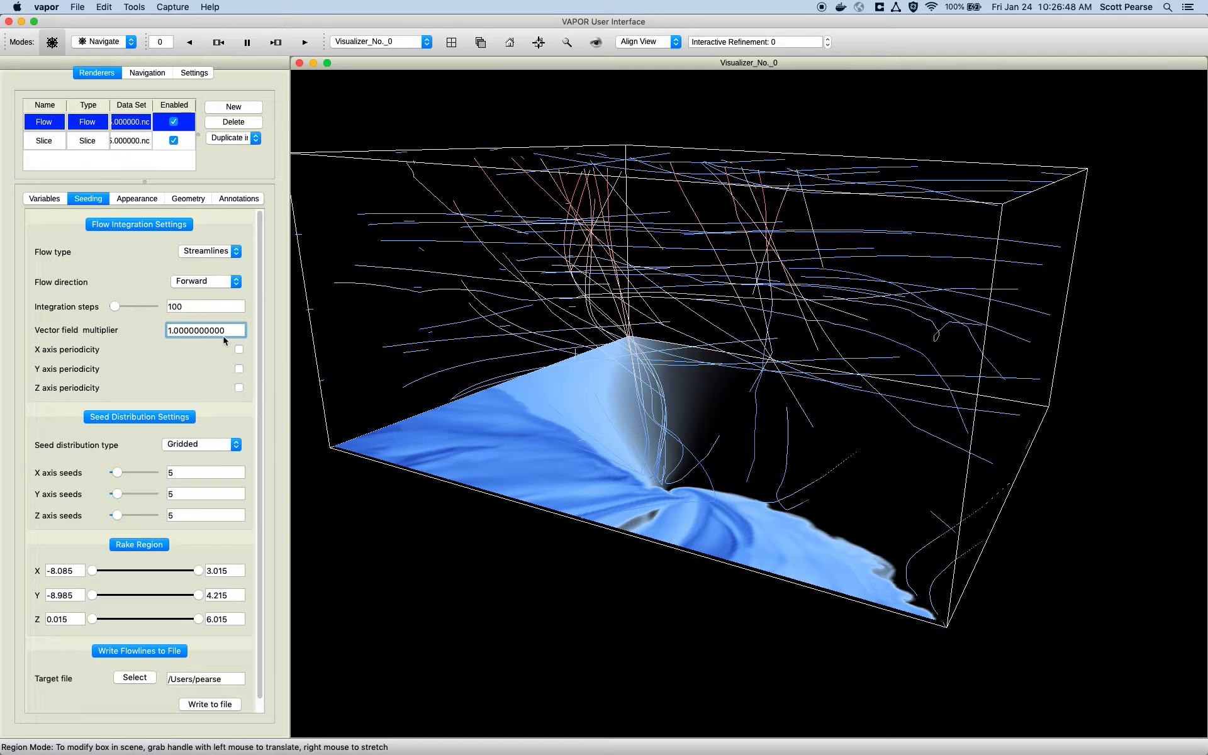
double_click(219, 330)
click(216, 330)
text(000)
key(BackSpace)
key(BackSpace)
key(BackSpace)
key(BackSpace)
text(.)
click(115, 334)
Step: Set the Flow renderer's Z axis seeds to 1, keeping the gridded seed distribution
drag(657, 440, 691, 403)
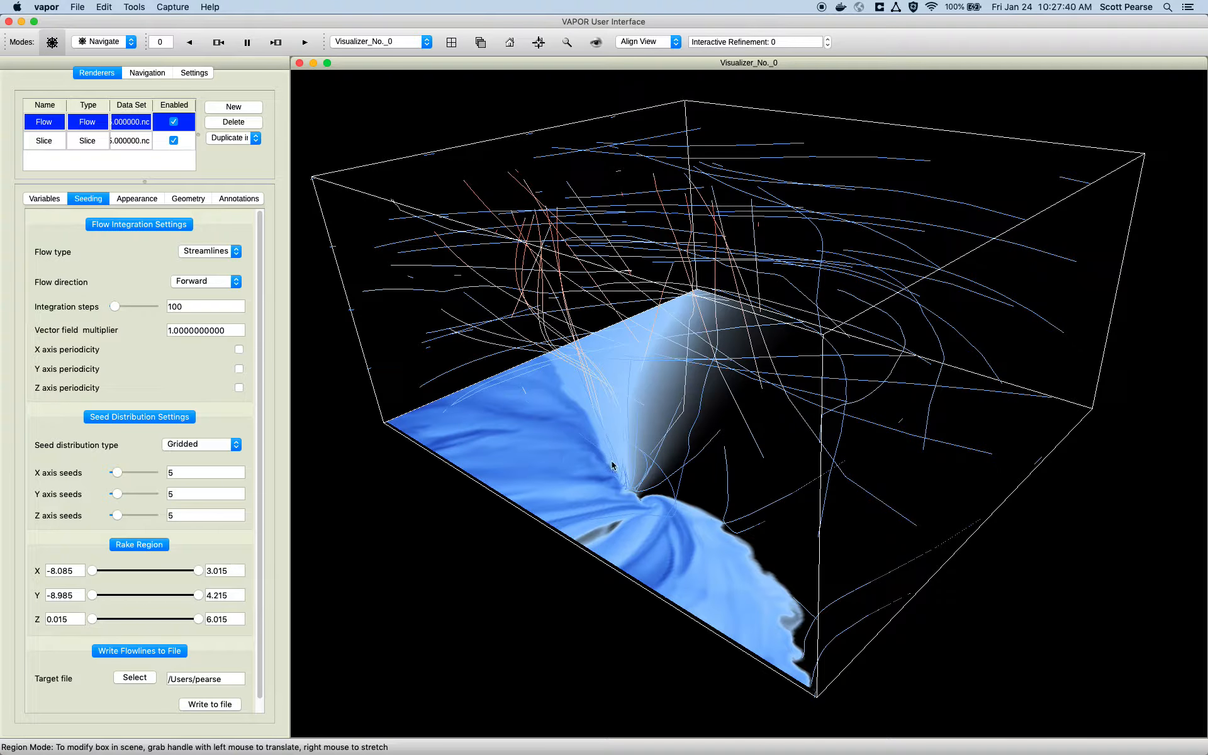
click(509, 43)
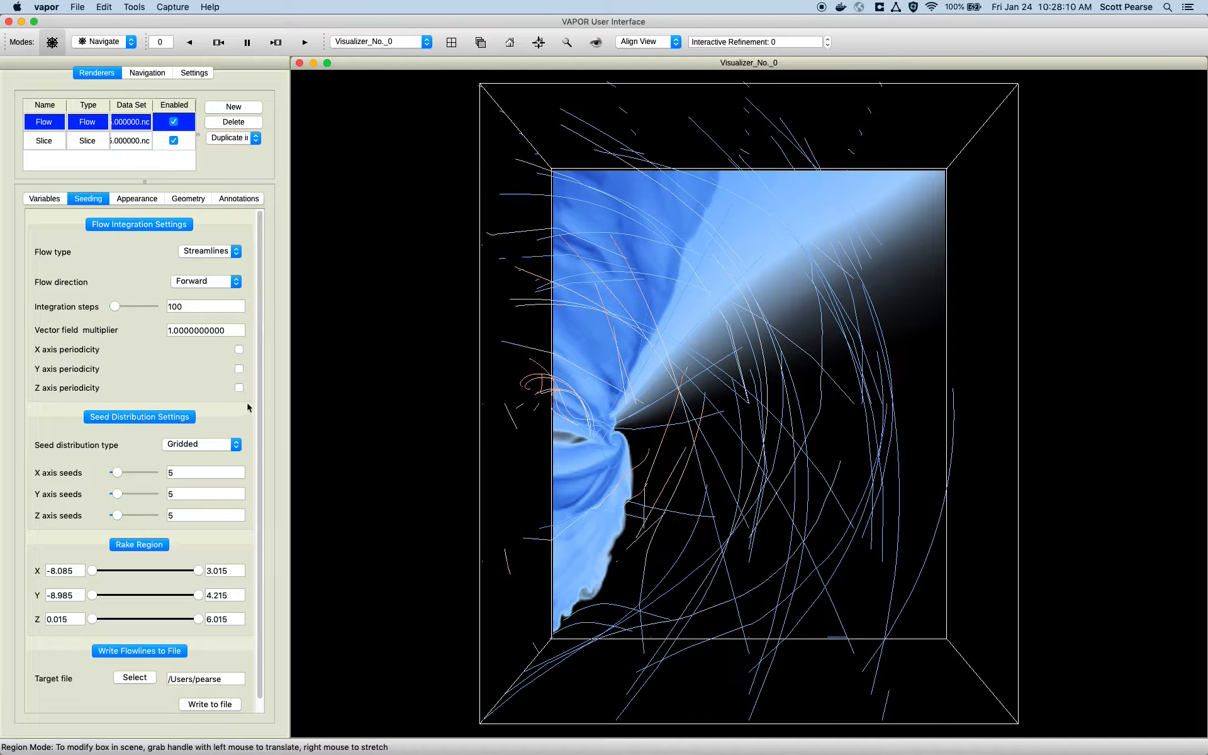
scroll(255, 406, down, 2)
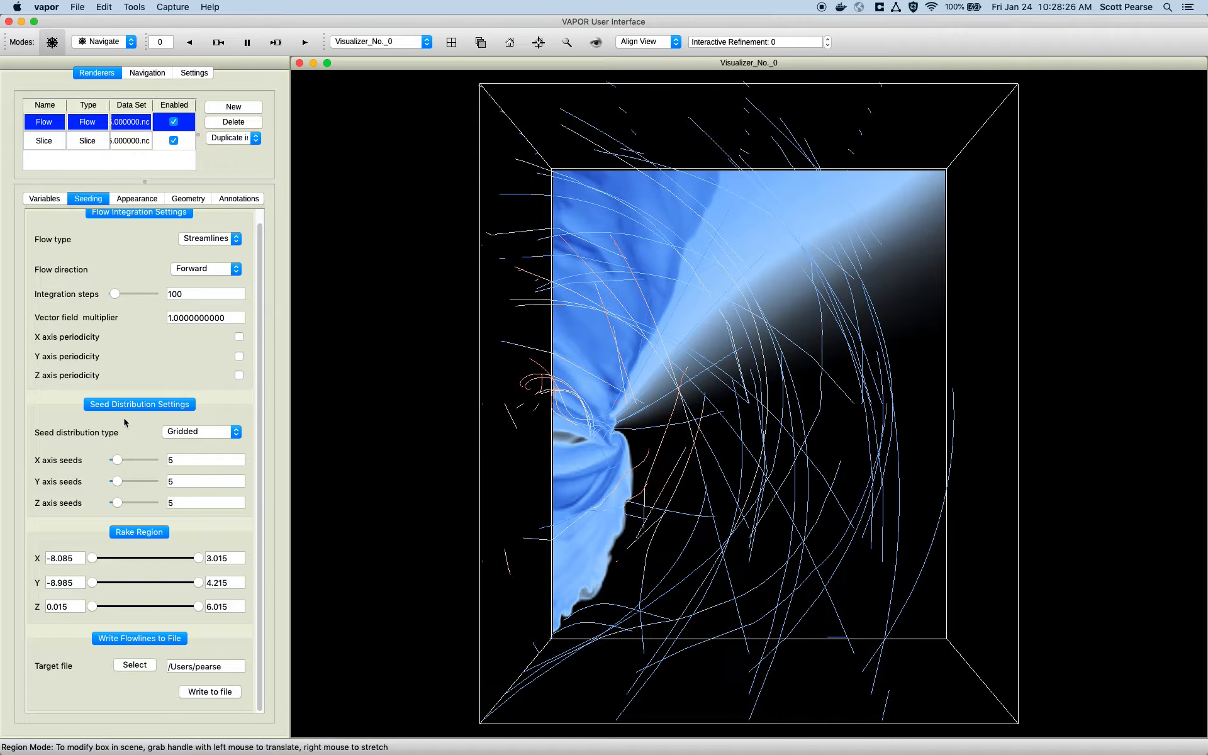
drag(725, 540, 822, 274)
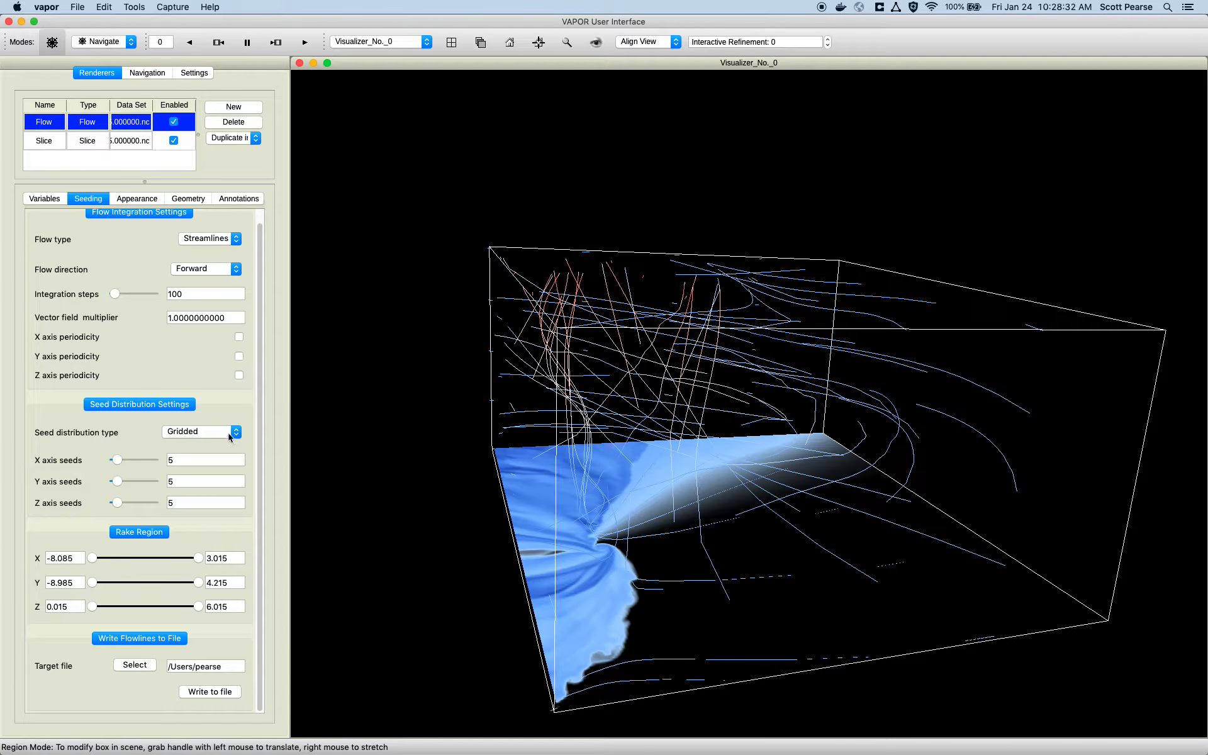
click(213, 460)
click(213, 485)
click(206, 511)
double_click(207, 503)
key(BackSpace)
text(1)
key(Return)
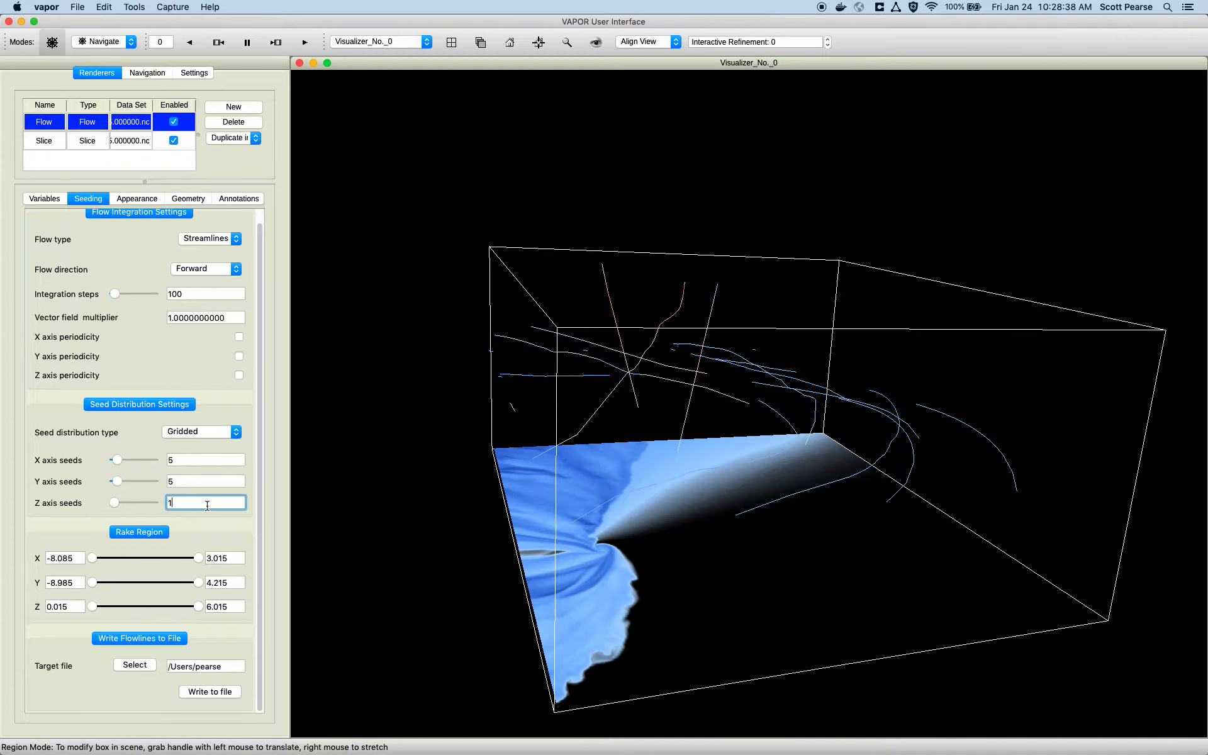
Step: Switch to Region mode and pull the rake region's X maximum in to about -2.77 using its handle in the scene
drag(744, 422, 650, 356)
drag(749, 386, 743, 466)
drag(700, 566, 590, 430)
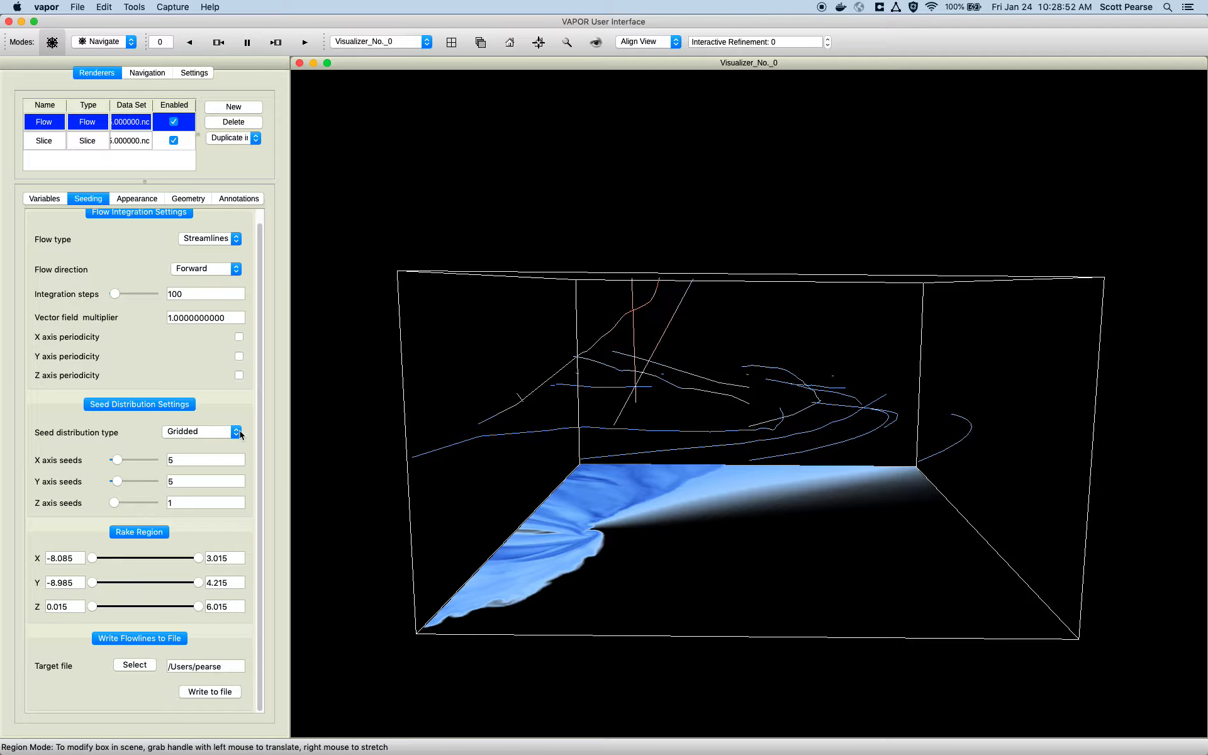
drag(441, 449, 620, 441)
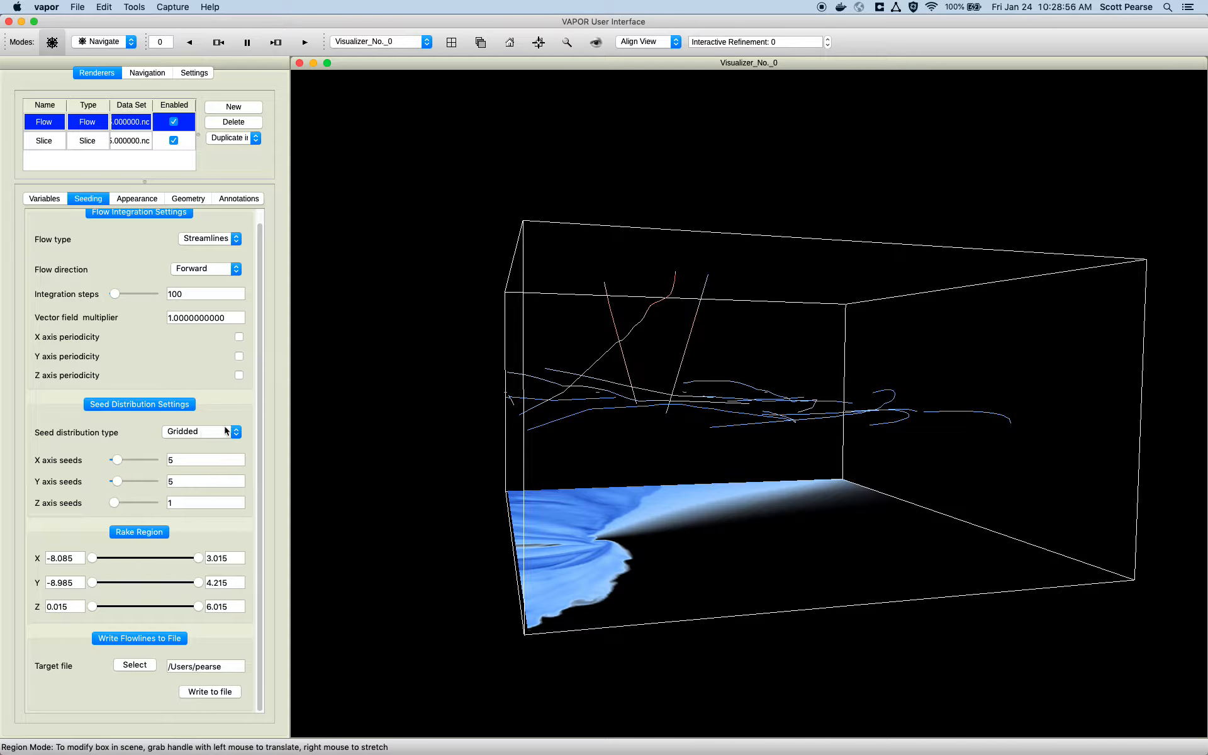
drag(260, 438, 263, 455)
drag(748, 459, 753, 493)
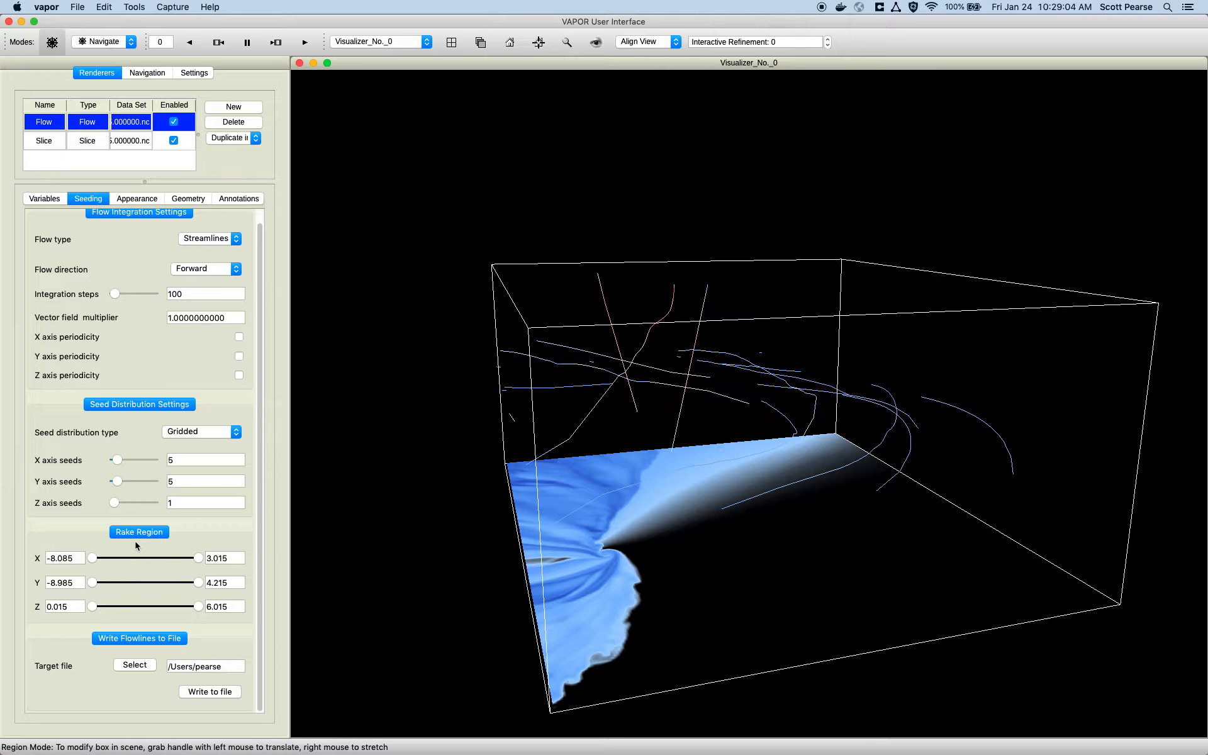
click(112, 42)
click(107, 56)
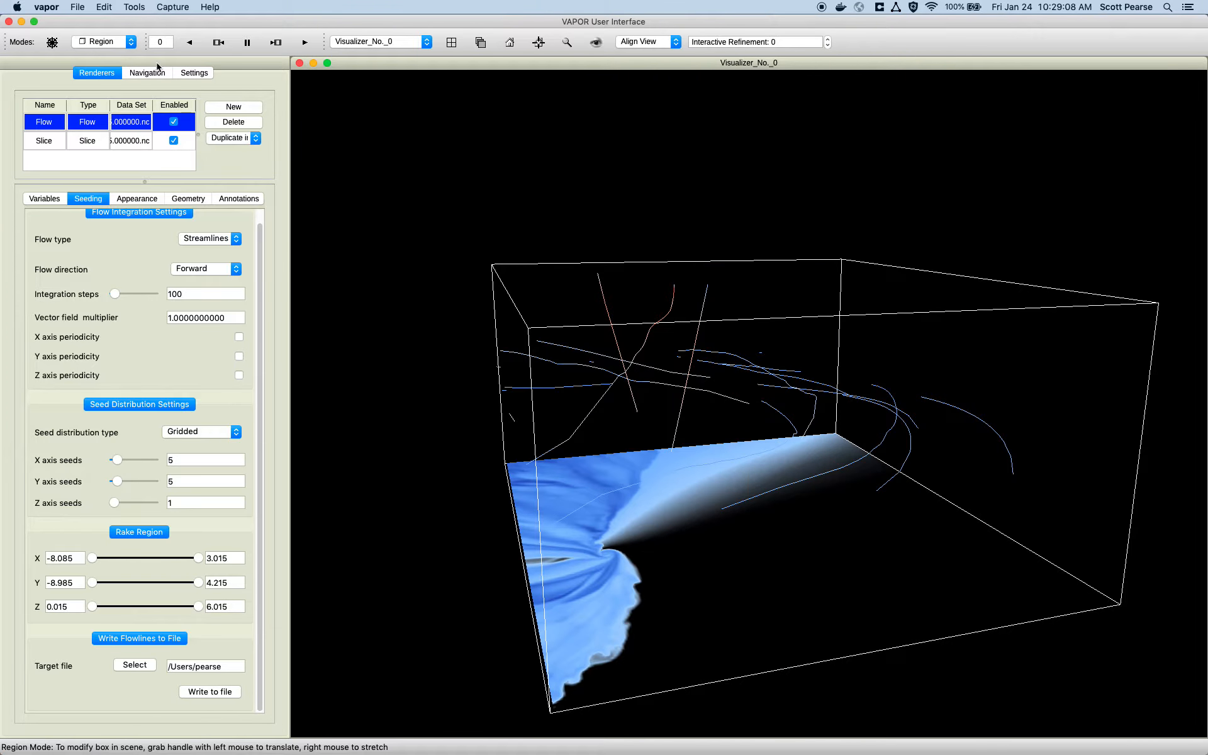
drag(710, 294, 703, 322)
drag(698, 313, 699, 316)
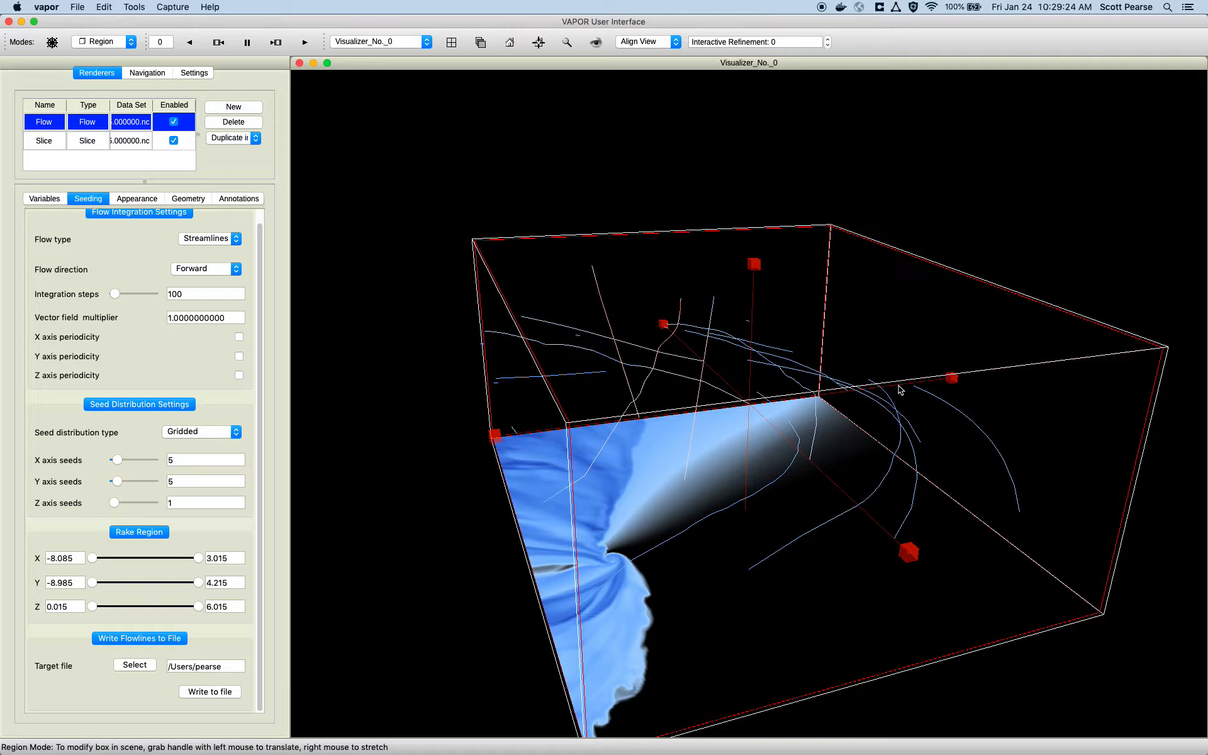
drag(950, 379, 732, 460)
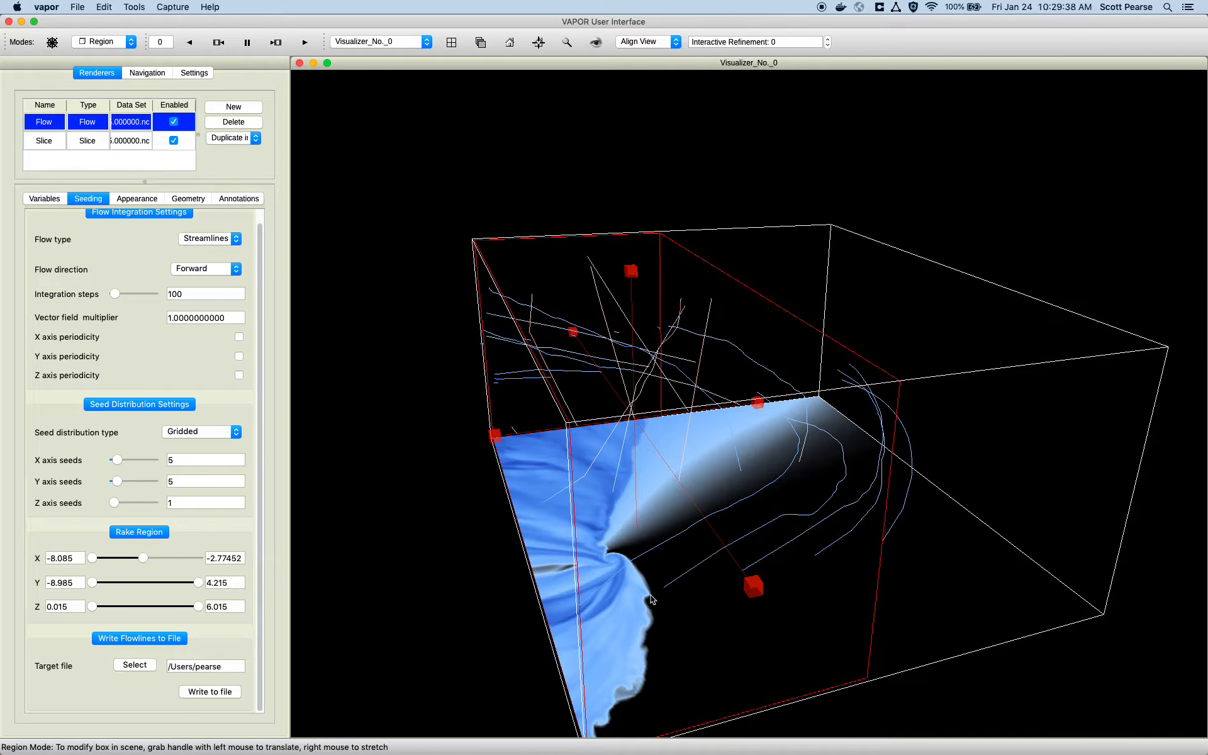
Step: Shrink the rake region around the floor swirl to about X -6.62 to -5.65, Y -4.02 to -2.72 and Z 0.015 to 0.417
drag(734, 504, 624, 498)
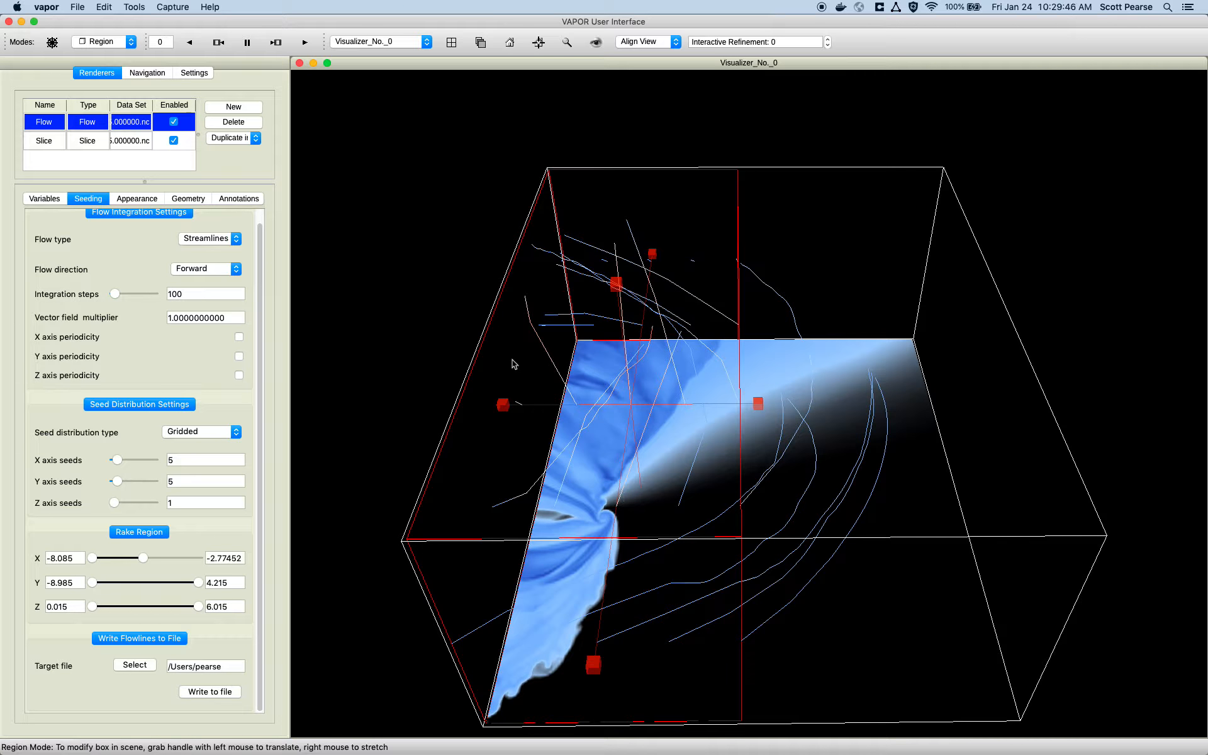
drag(566, 350, 636, 525)
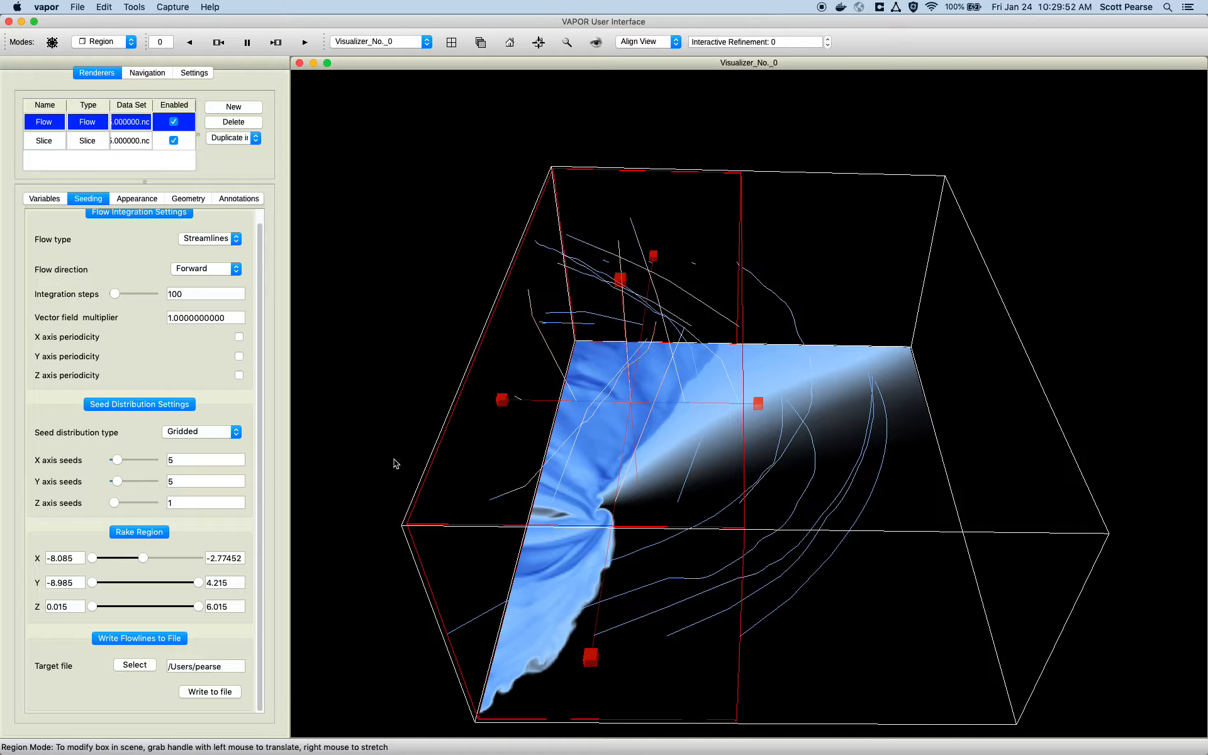
right_drag(653, 255, 640, 545)
right_drag(574, 660, 674, 258)
right_drag(750, 415, 561, 420)
drag(586, 589, 781, 488)
right_drag(684, 492, 664, 482)
right_drag(602, 408, 671, 453)
right_drag(606, 475, 600, 476)
right_drag(652, 306, 628, 642)
drag(674, 574, 758, 441)
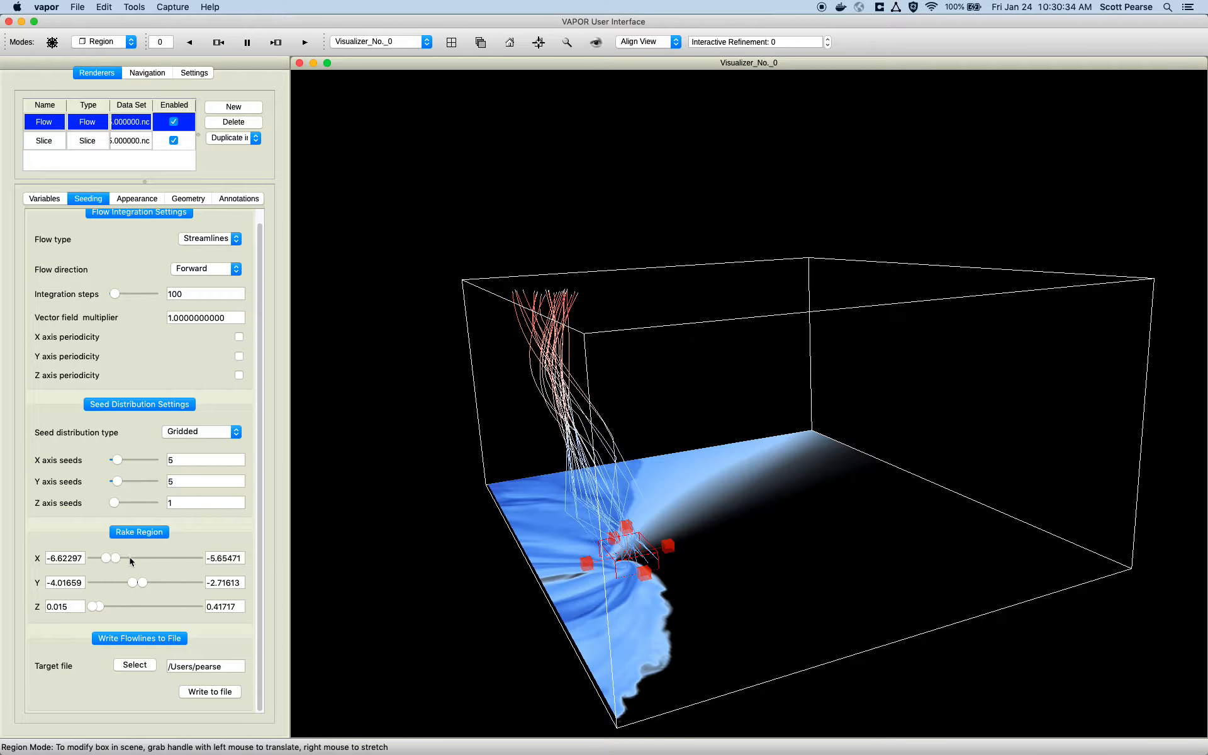
Step: Set the rake region's X minimum to -8.085 and then adjust it to about -6.995
double_click(75, 557)
triple_click(72, 558)
text(-8.085)
key(Return)
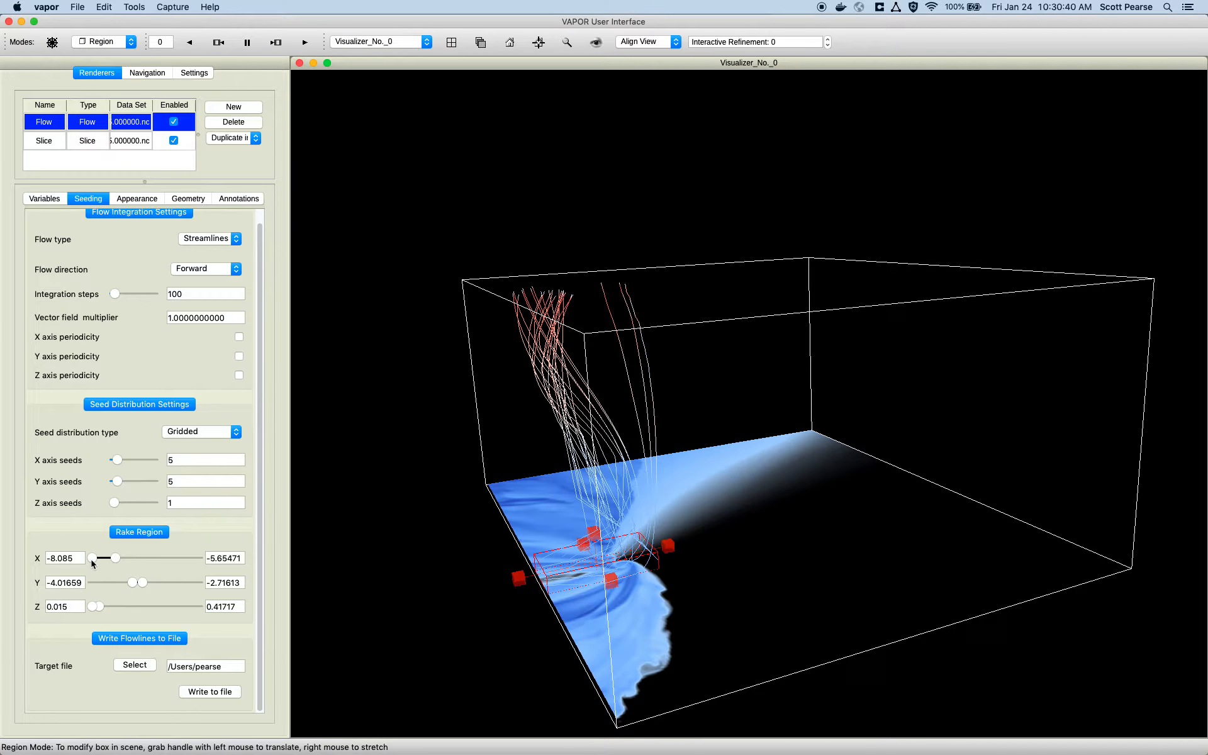
drag(92, 562, 105, 566)
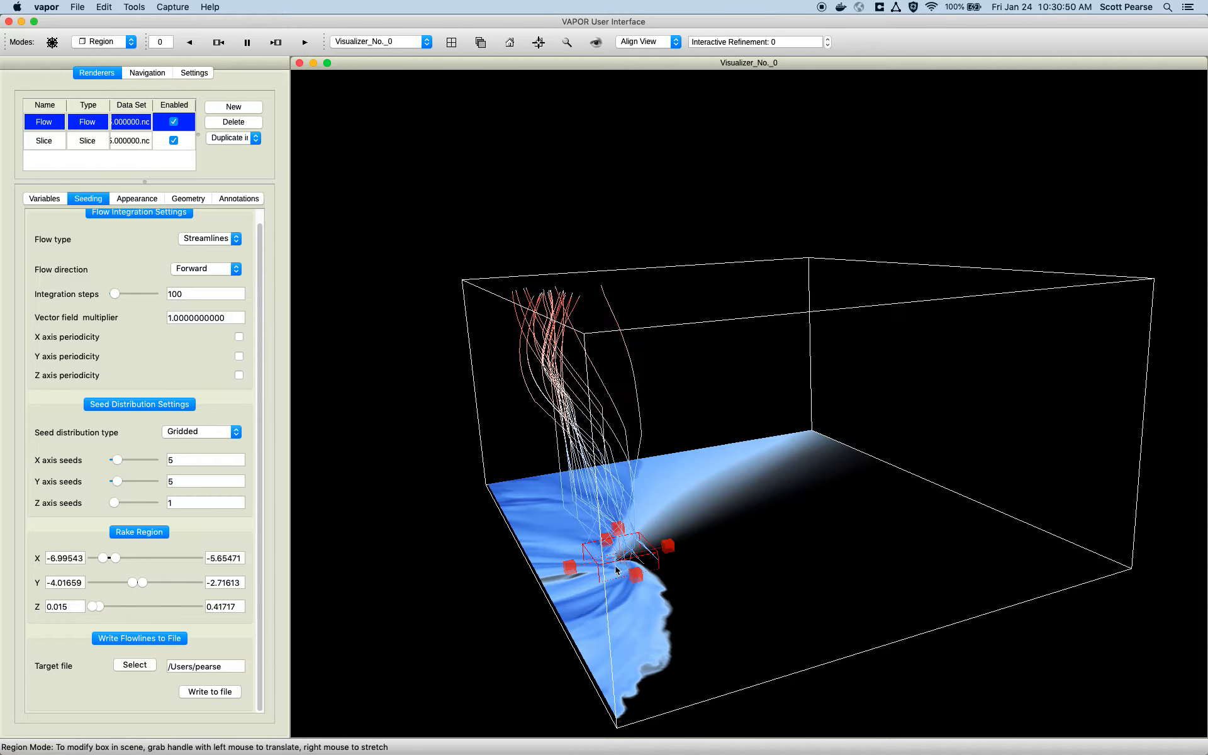
drag(494, 520, 488, 505)
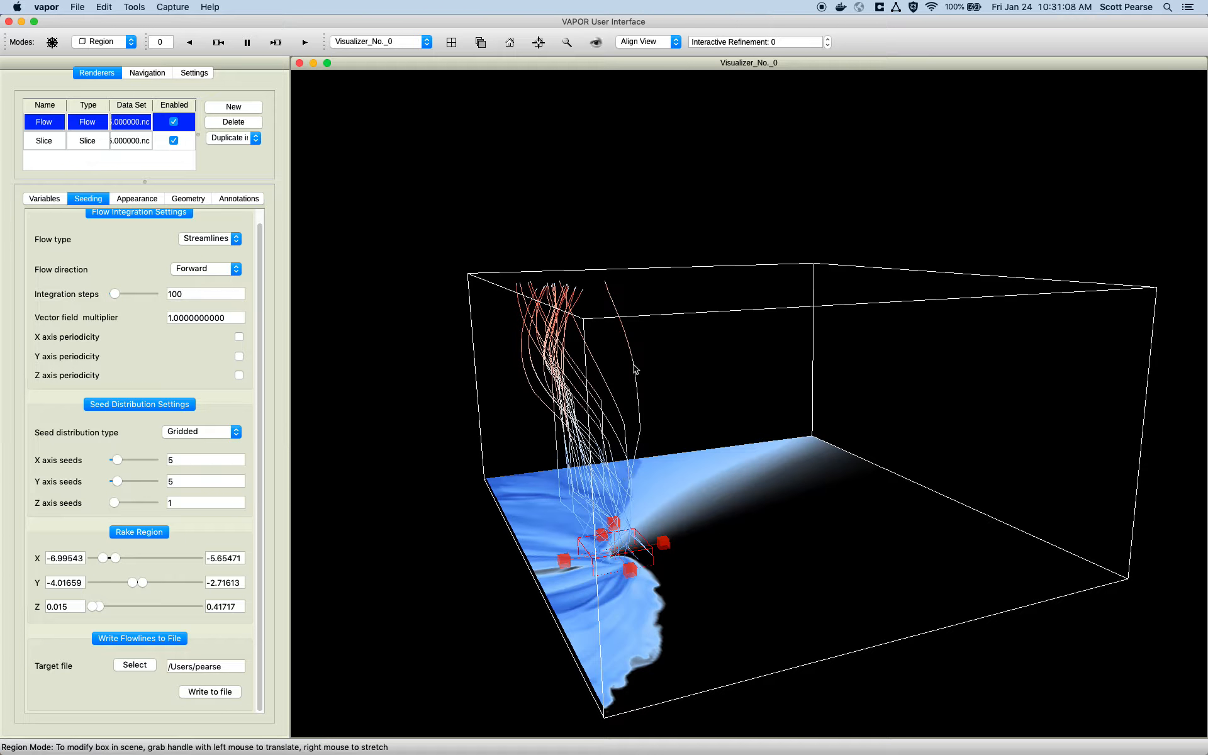
Step: Set flow.txt in the home folder as the target file and write the flowlines to it
click(135, 665)
click(600, 155)
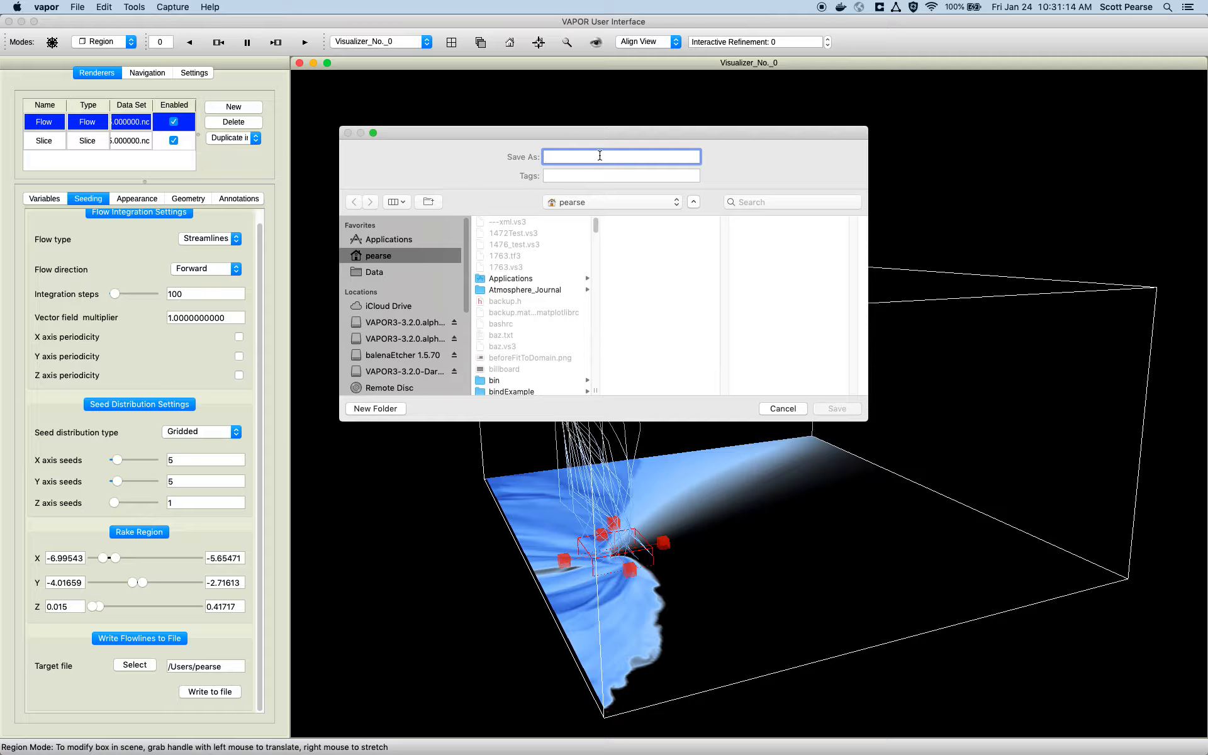
text(f)
key(Return)
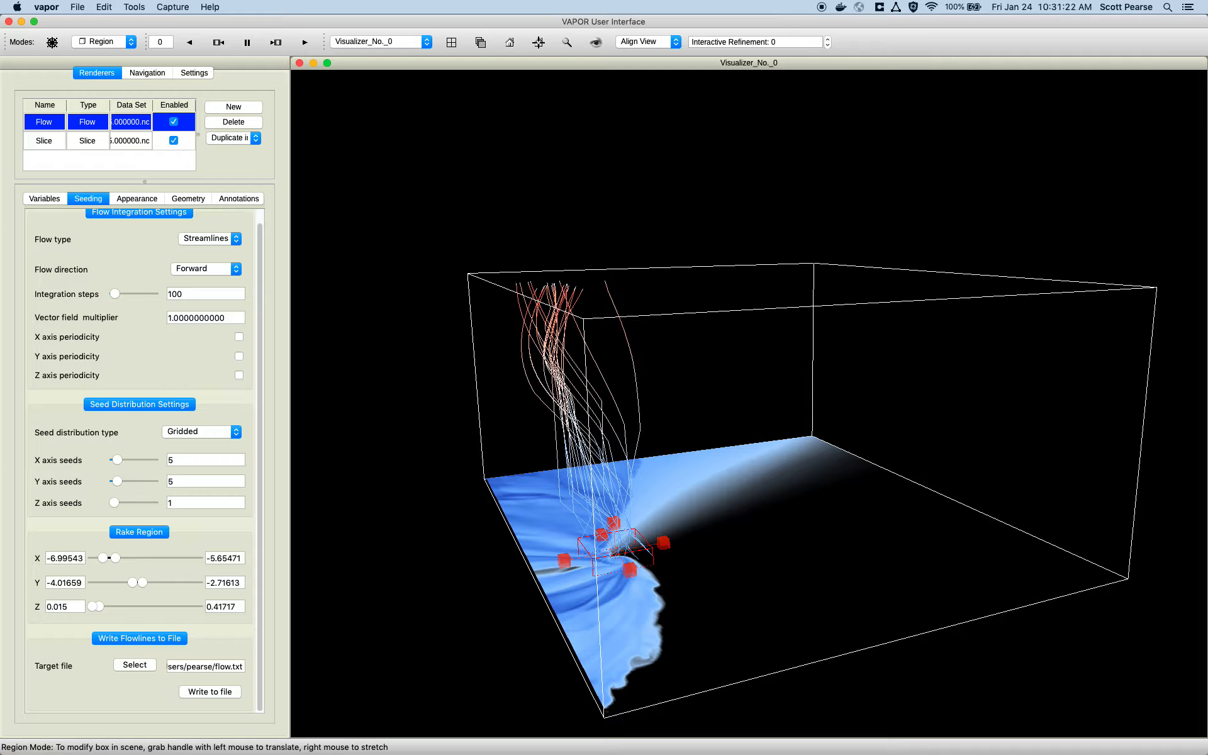
Step: Switch to iTerm2 and open ~/flow.txt with vi in a new terminal tab
key(super+Tab)
key(super+t)
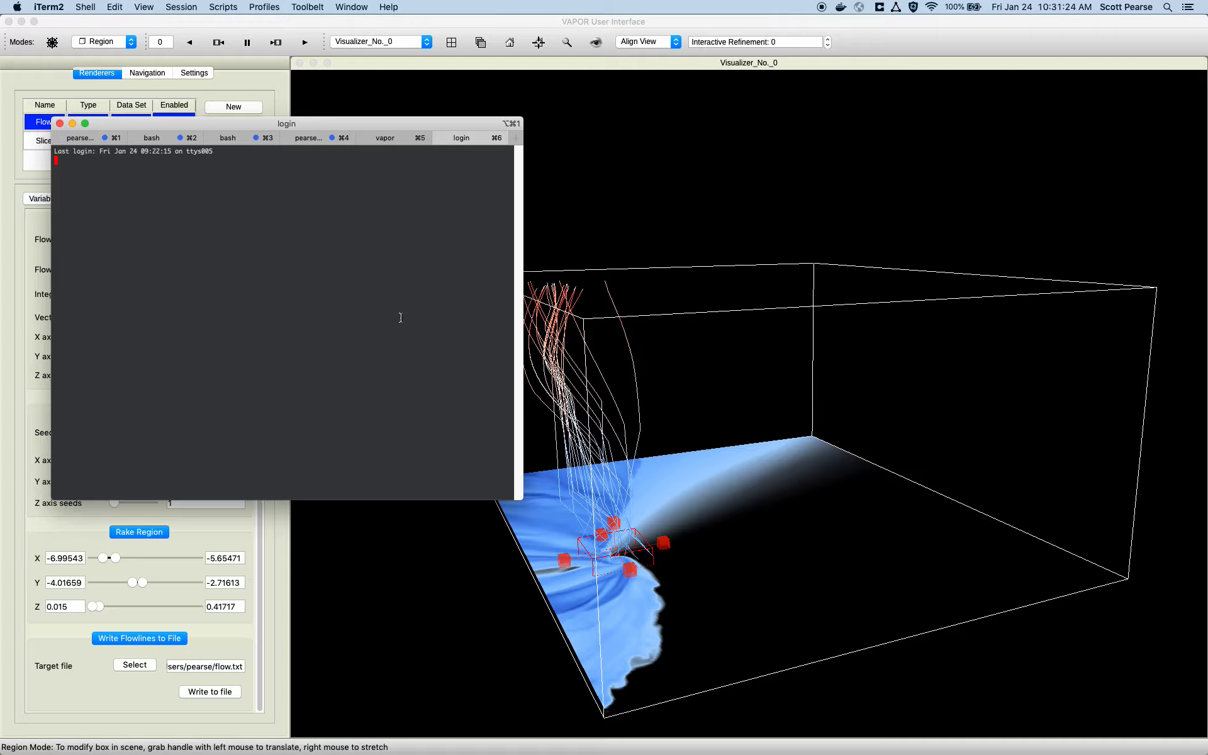
text(vi ~/flow.txt)
key(Return)
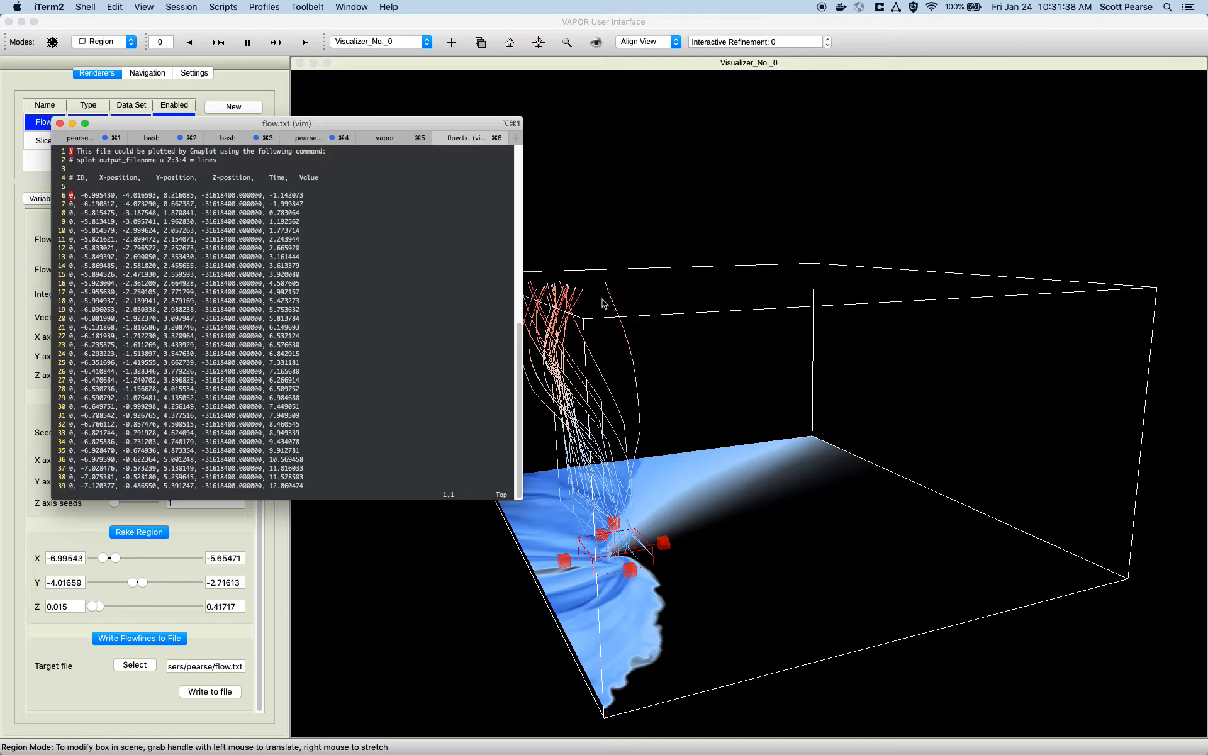
Step: Examine the position, time and value entries in the first data row of flow.txt, and return to VAPOR
double_click(107, 197)
double_click(147, 198)
double_click(182, 198)
double_click(222, 195)
double_click(287, 195)
double_click(241, 195)
double_click(98, 195)
double_click(140, 195)
double_click(178, 195)
double_click(214, 195)
double_click(289, 195)
click(264, 99)
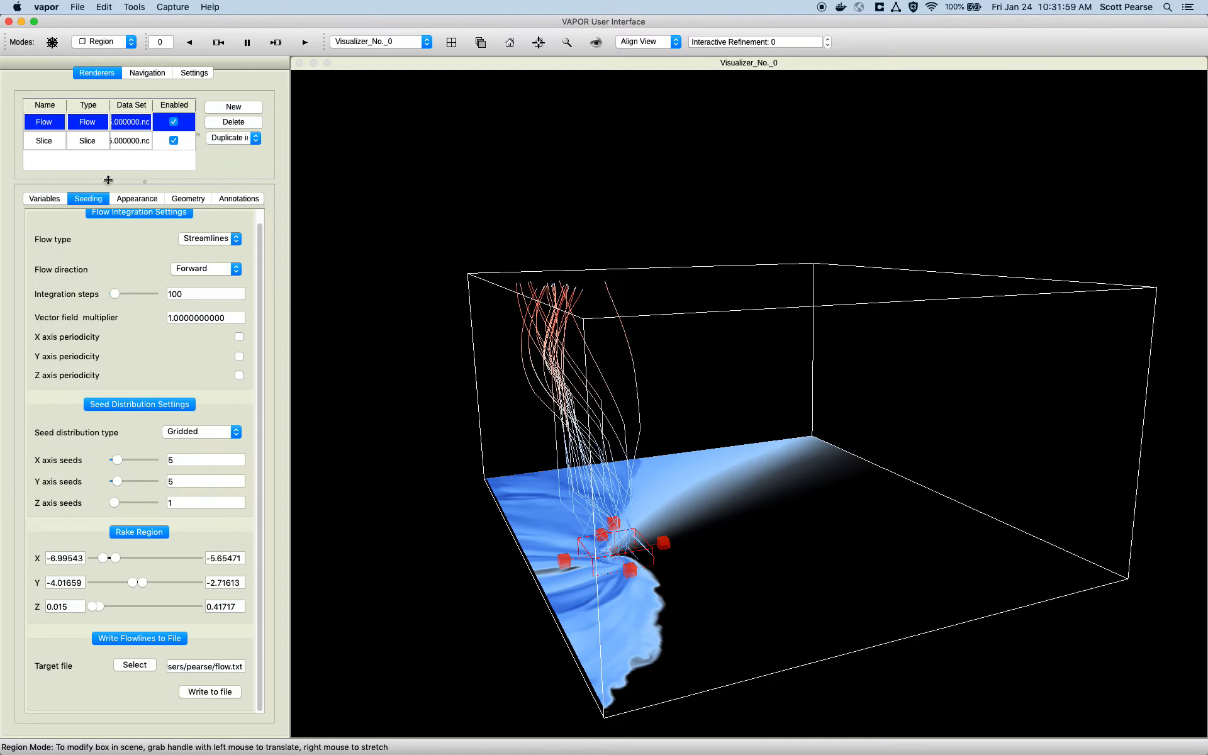
Step: Compare the Flow renderer's color mapped variable with the value column in flow.txt, and return to the seeding settings
click(45, 198)
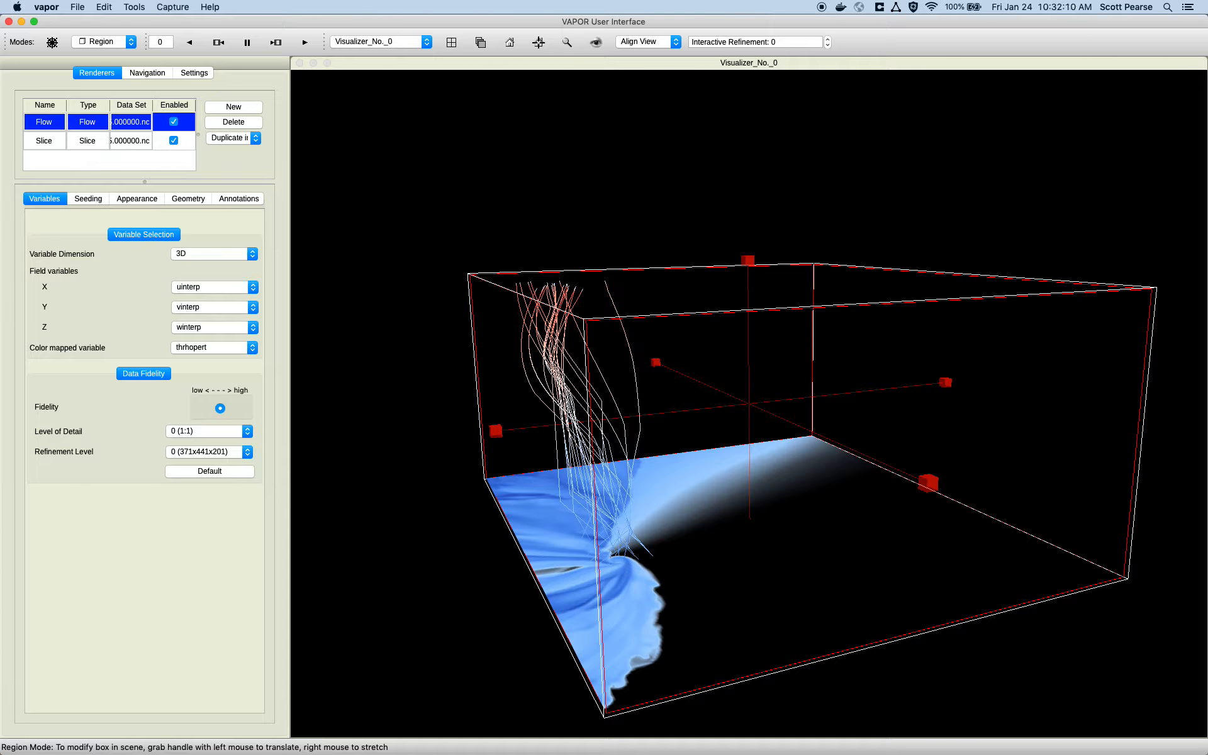
key(super+Tab)
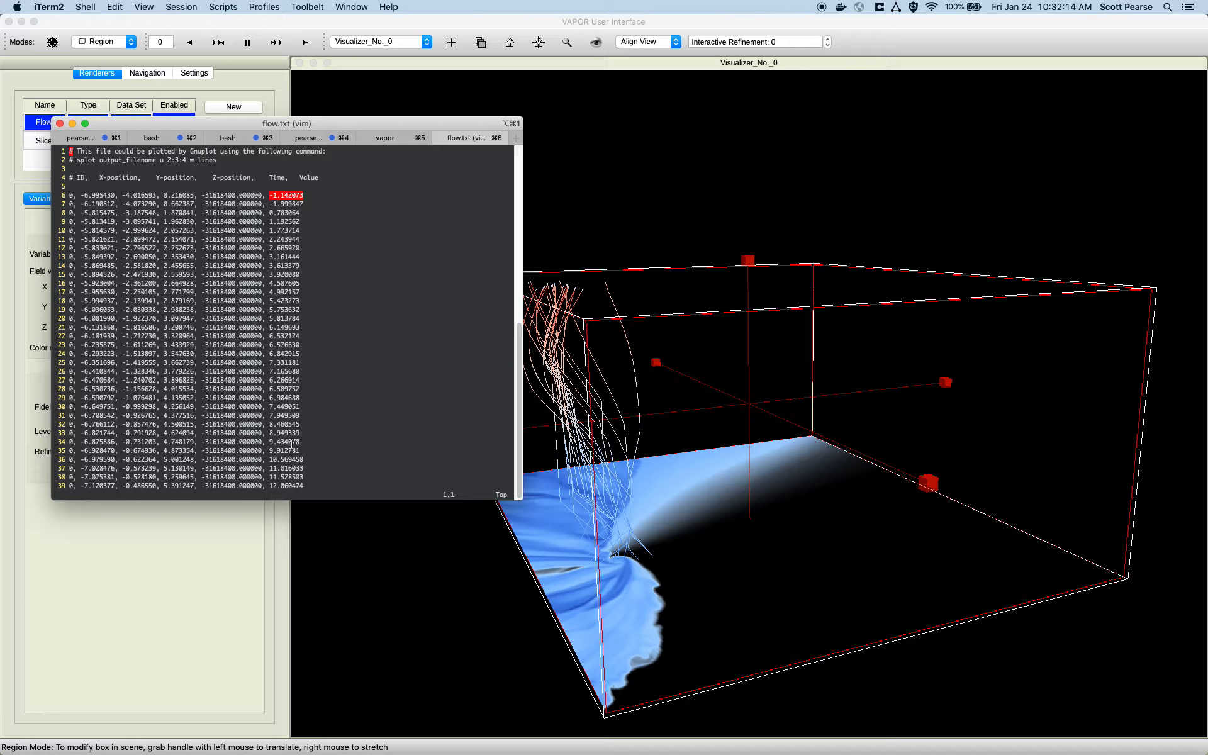
click(251, 98)
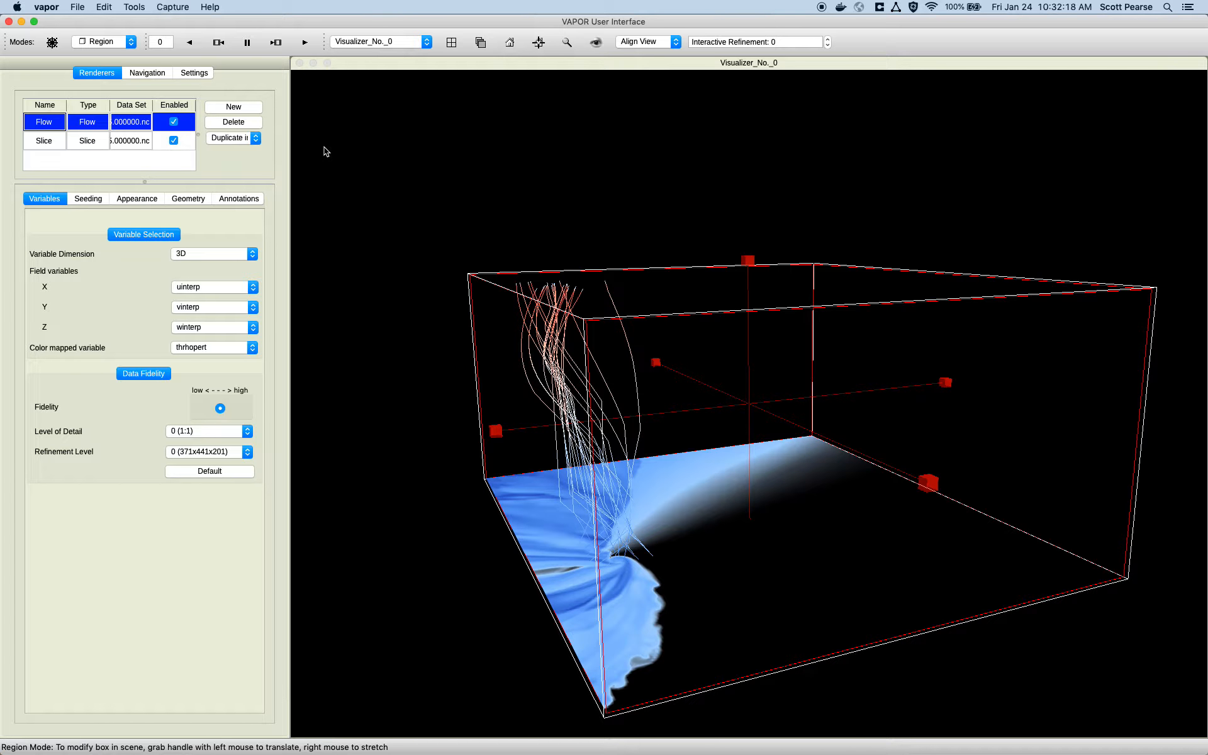
click(88, 198)
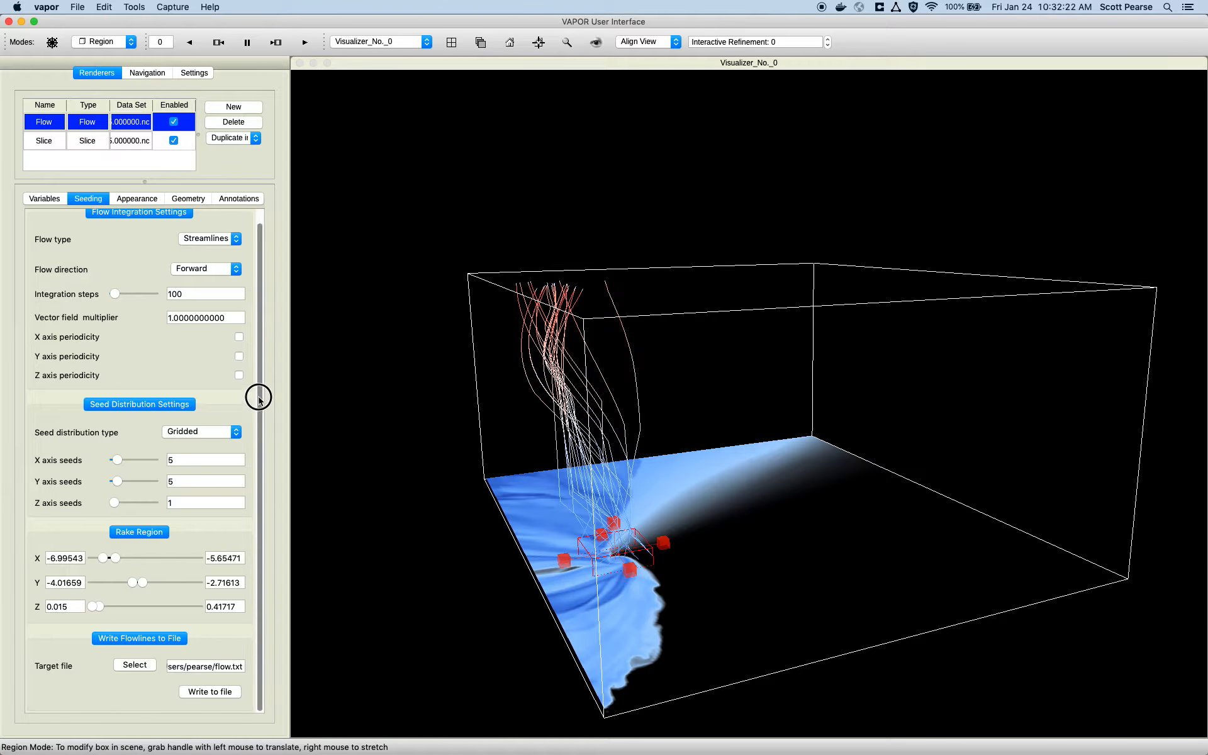
Step: Lower the Flow transfer function's opacity to 0 at data values of about -3.73 and 10.08, and move its red color point to about 15
click(137, 198)
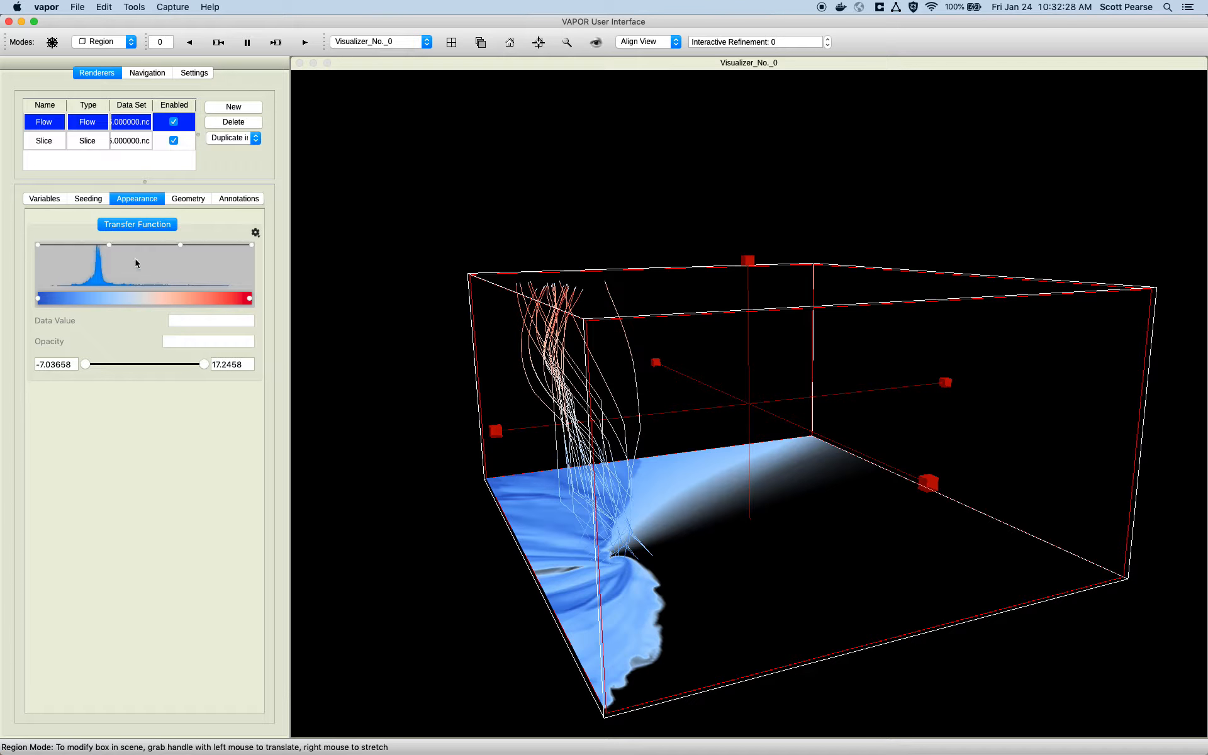
drag(97, 278, 91, 288)
drag(181, 245, 190, 336)
drag(541, 386, 656, 485)
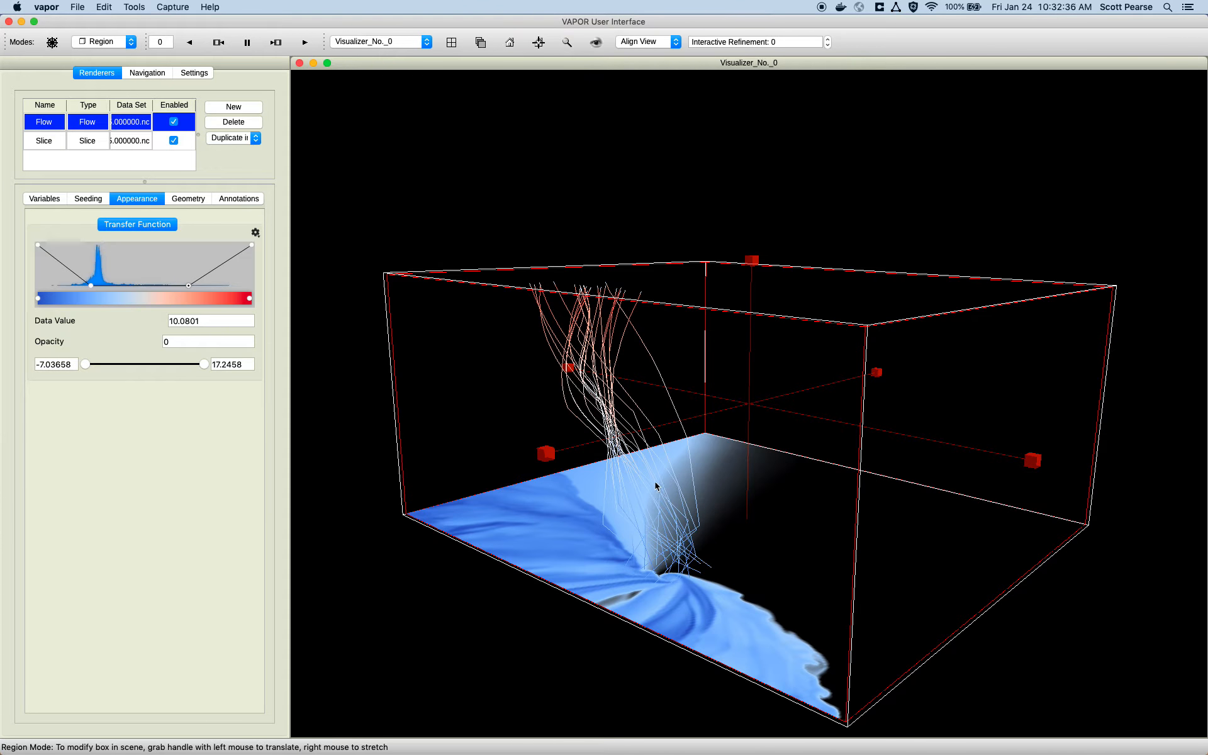
drag(93, 291, 65, 293)
drag(636, 377, 650, 409)
drag(625, 575, 748, 462)
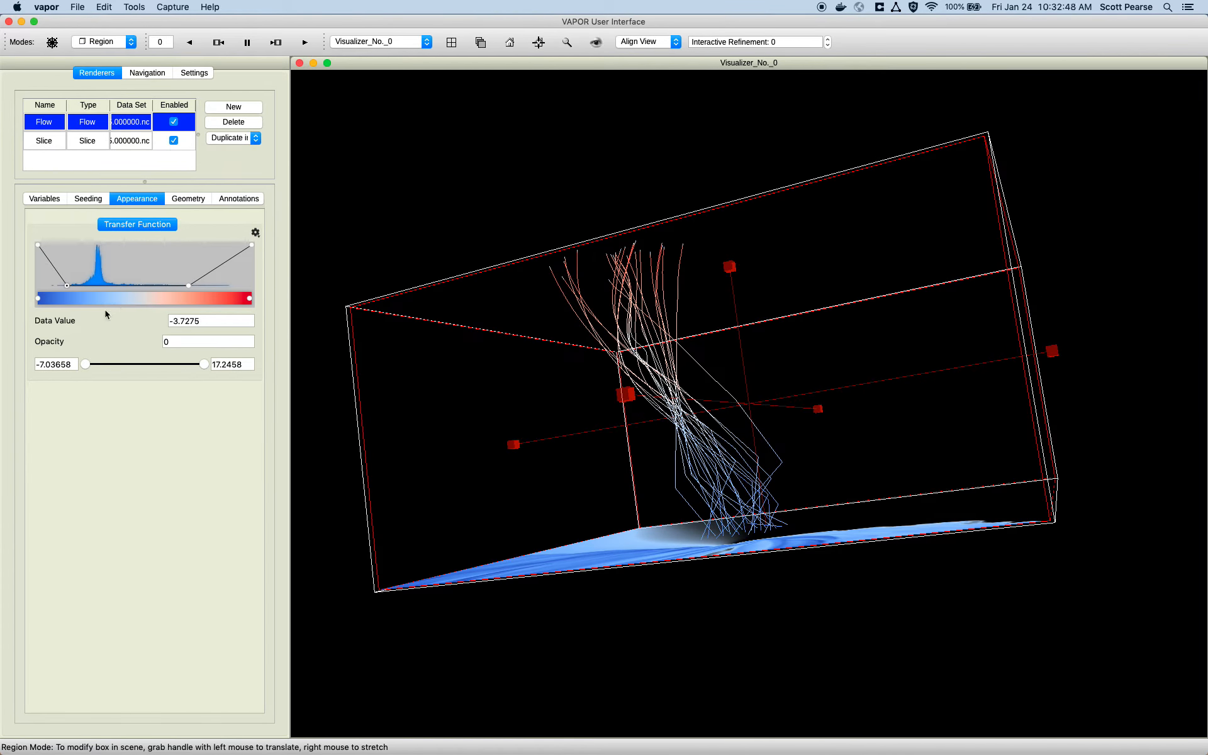
mouse_move(37, 303)
mouse_down()
mouse_move(189, 310)
mouse_move(38, 301)
mouse_up()
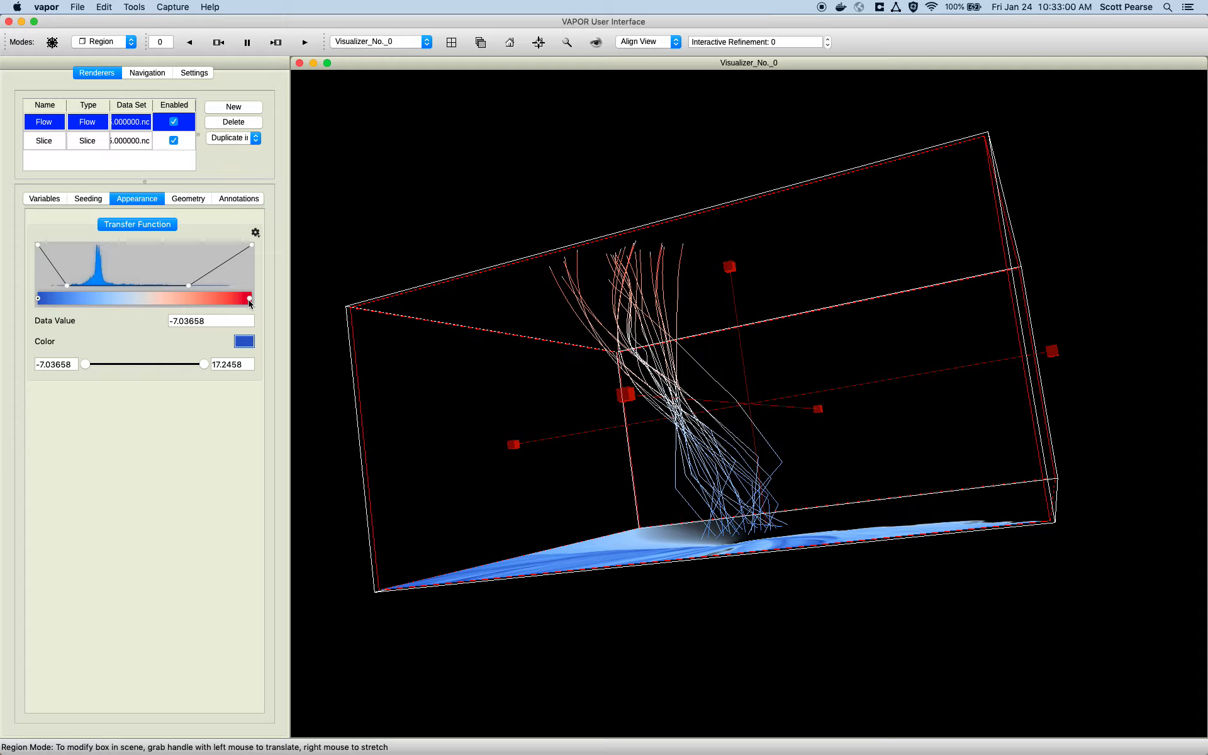
mouse_move(249, 300)
mouse_down()
mouse_move(148, 298)
mouse_move(231, 298)
mouse_up()
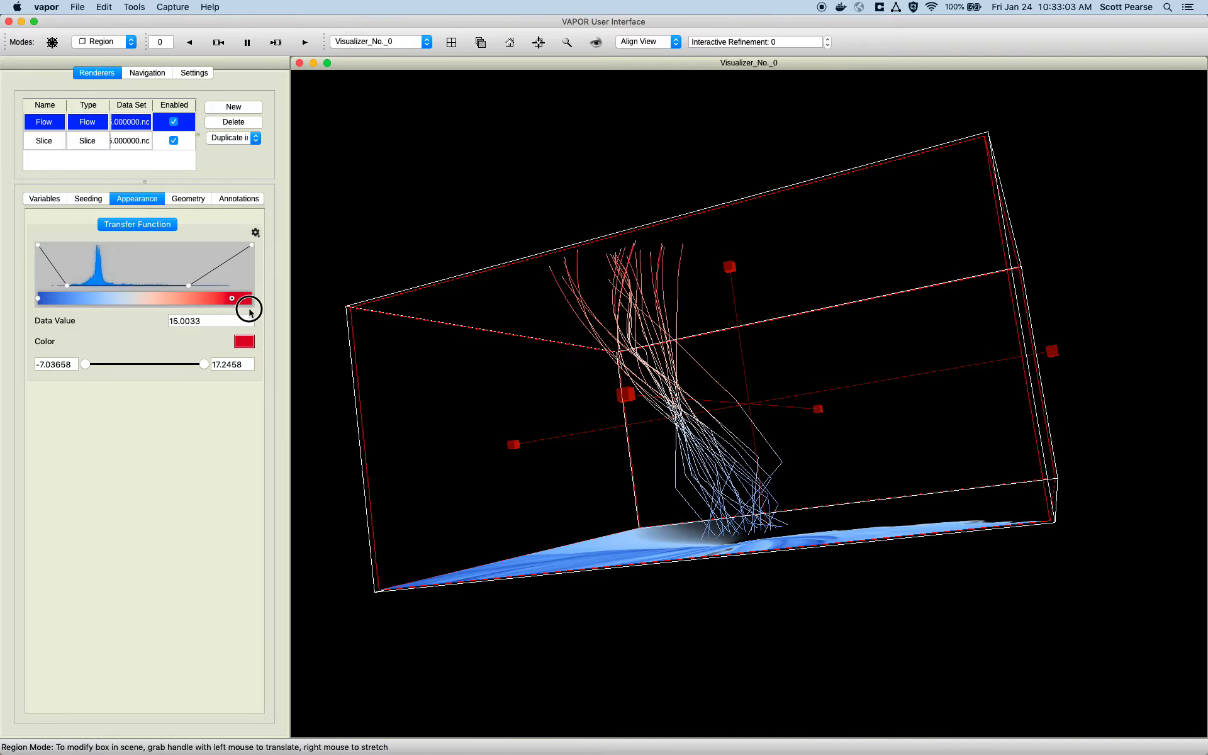
Step: Show the Flow renderer's geometry settings and examine the recolored streamlines from several angles
click(188, 198)
drag(768, 364, 724, 296)
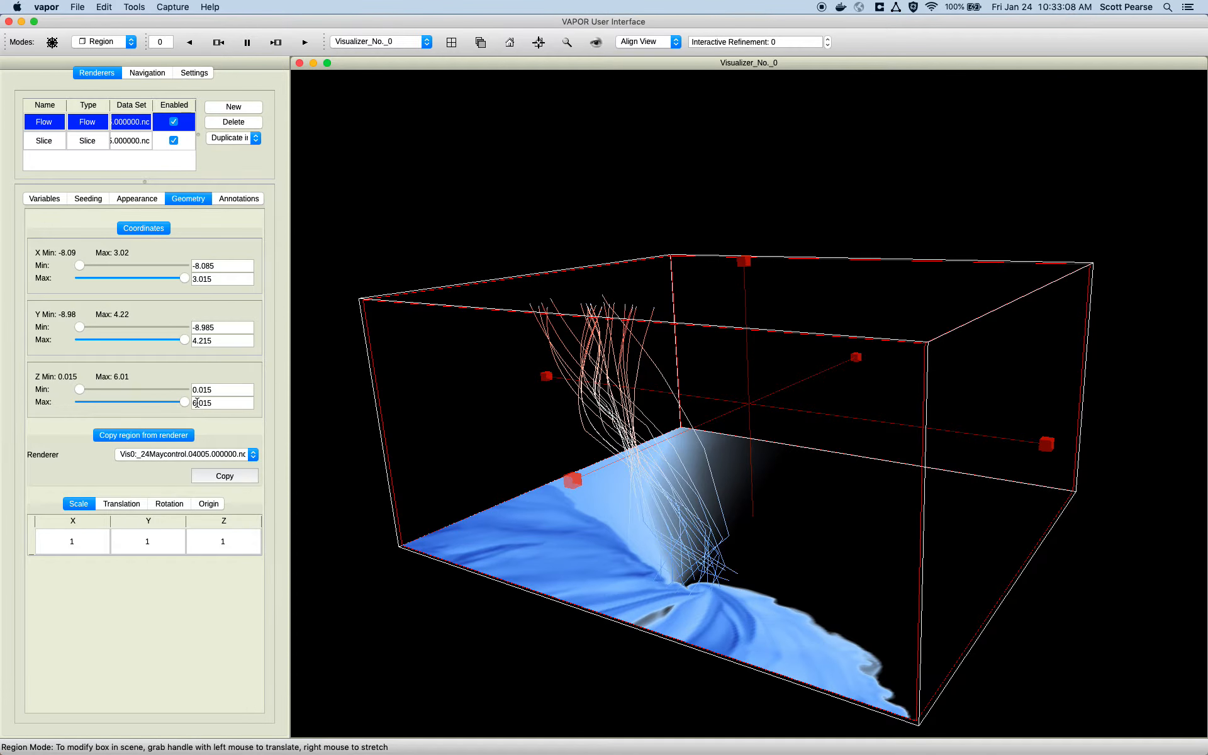
drag(609, 368, 588, 315)
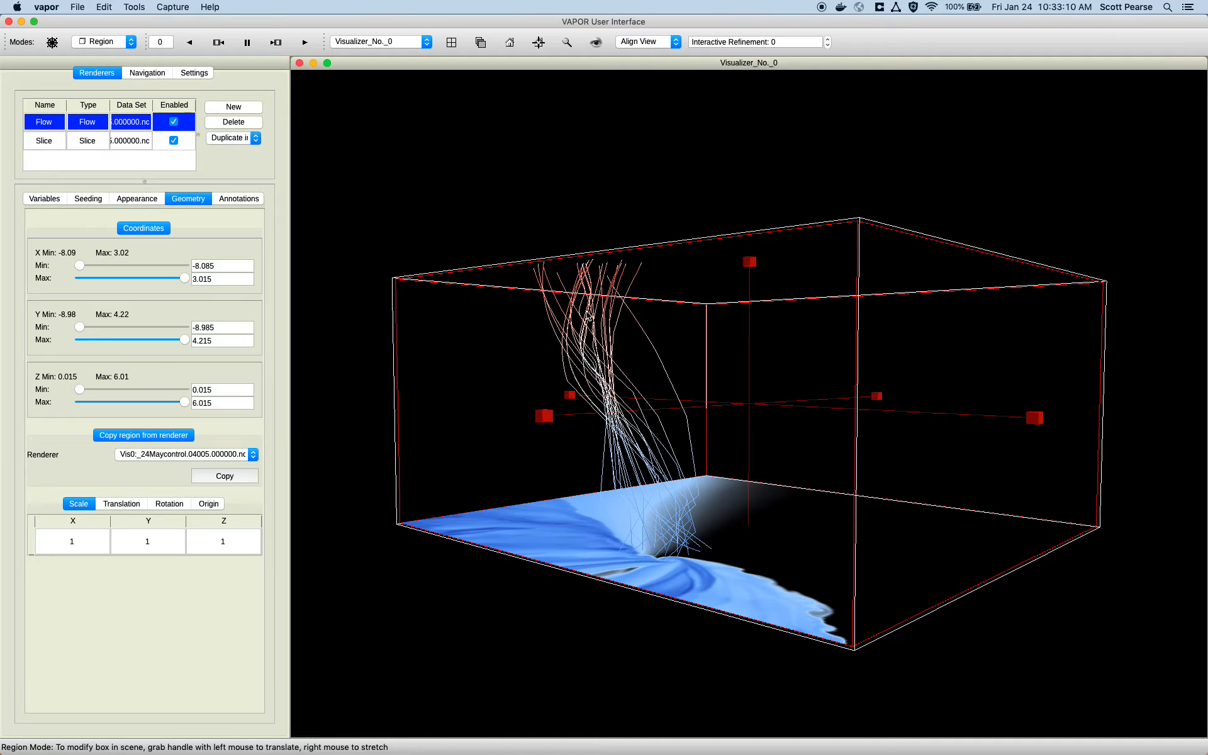
Step: Crop the Flow renderer's region from above, lowering its Z maximum to about 4.4 and further below that
drag(750, 261, 757, 333)
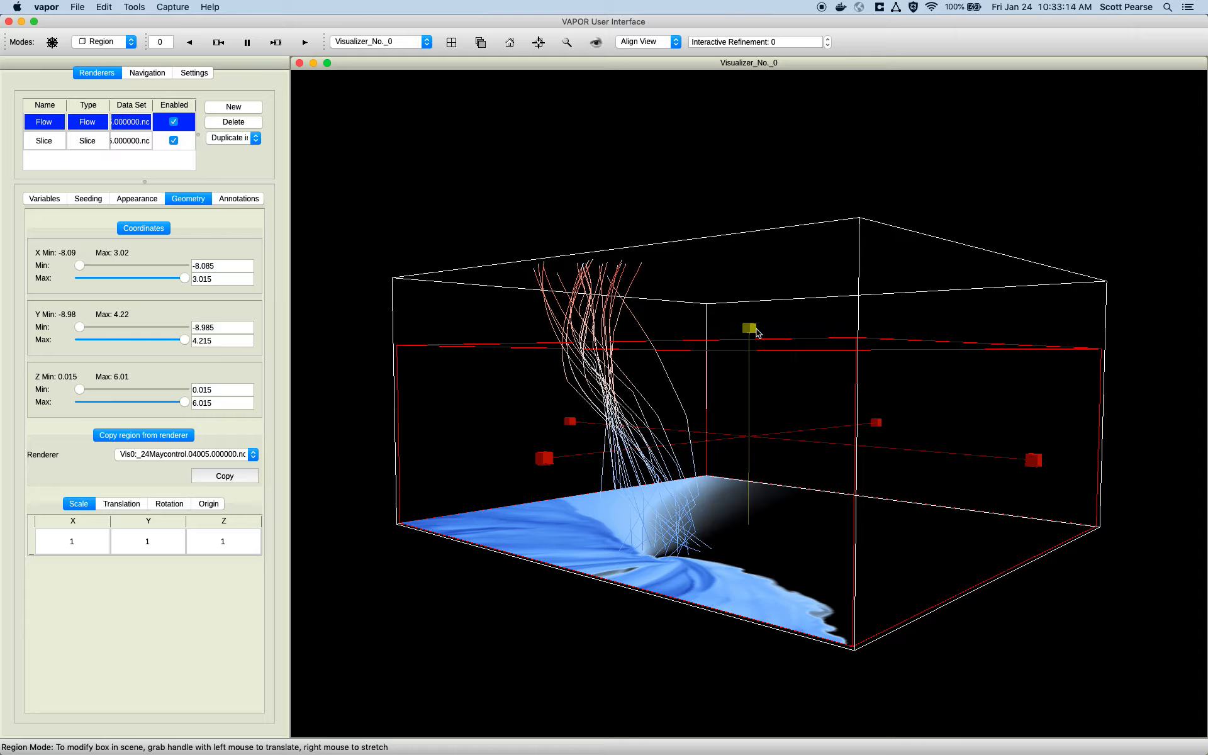
click(755, 298)
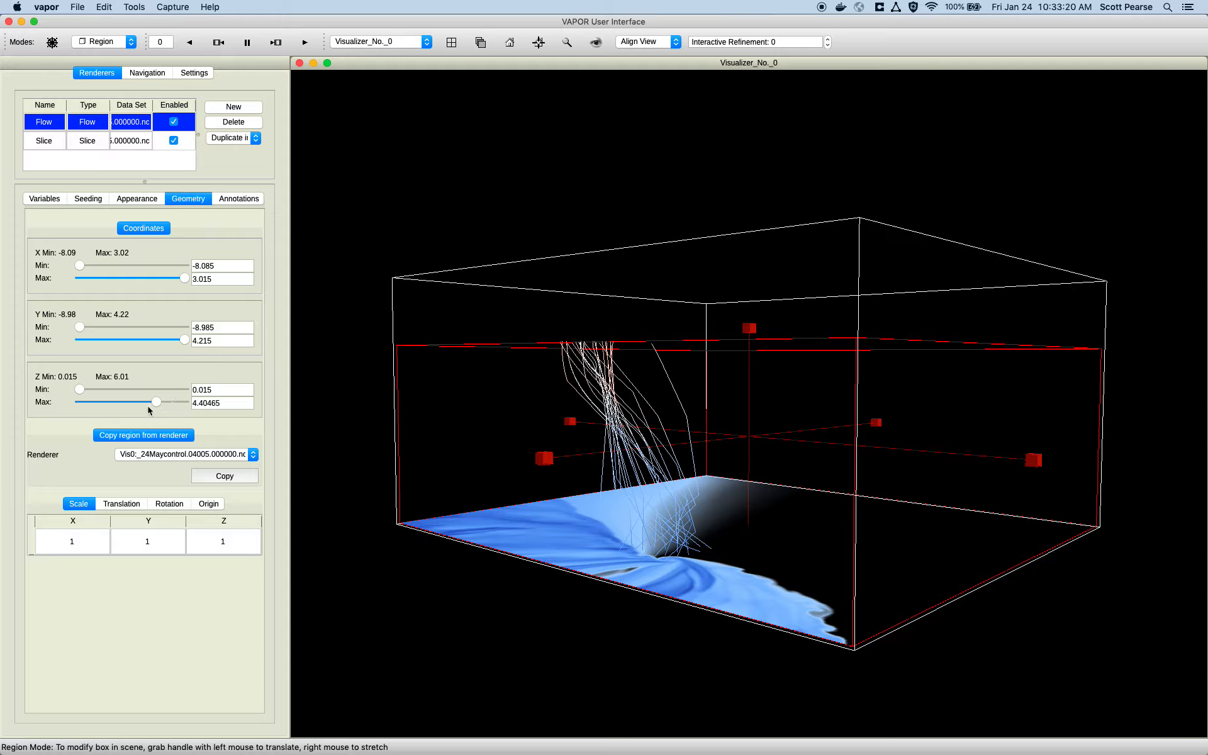
drag(155, 402, 131, 402)
Step: Preview the Flow renderer's colorbar in the scene and disable it again
click(245, 199)
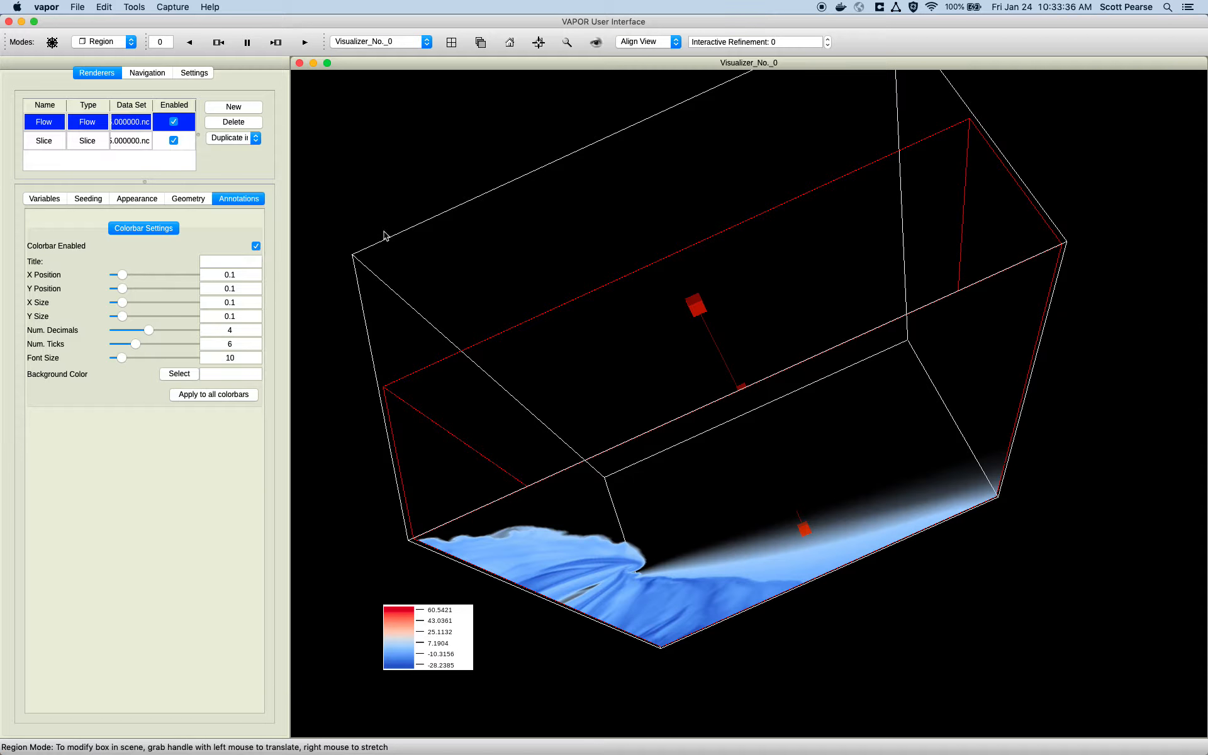
drag(842, 306, 1008, 342)
drag(816, 357, 855, 340)
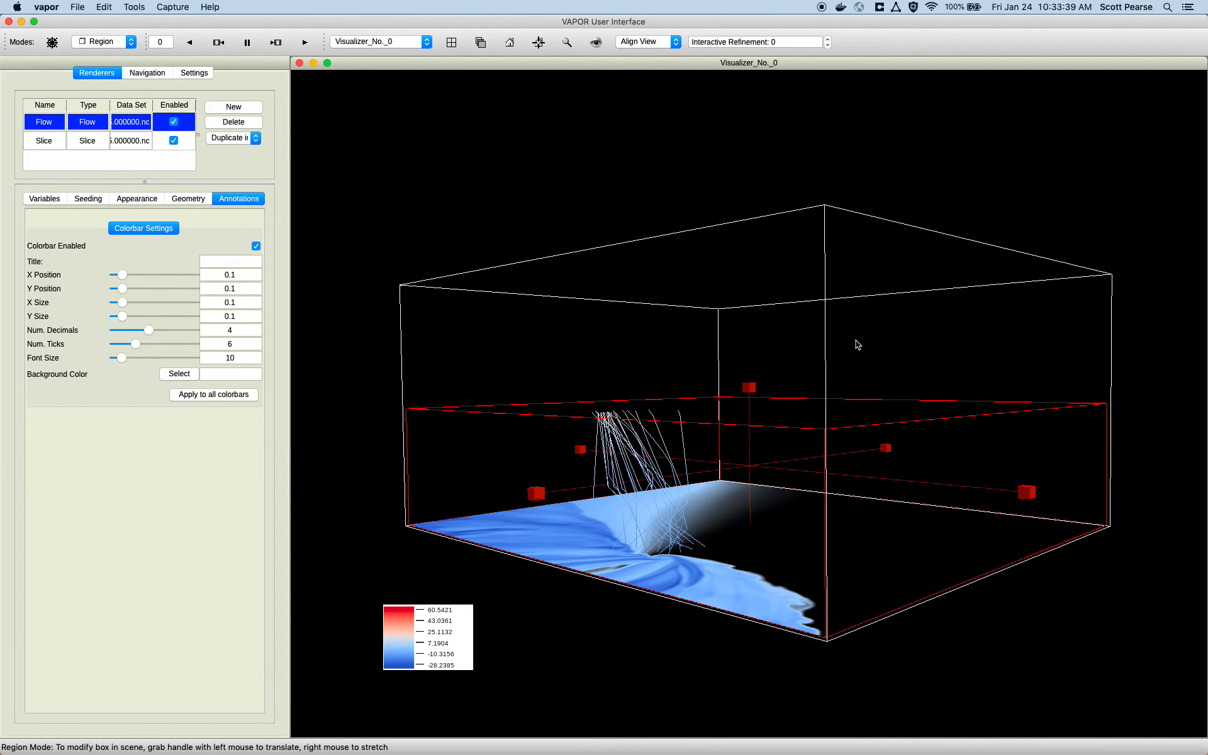
click(256, 246)
Step: Set the Flow seed distribution type to Random with a seed count of 1, and view the streamline around the rake
click(102, 199)
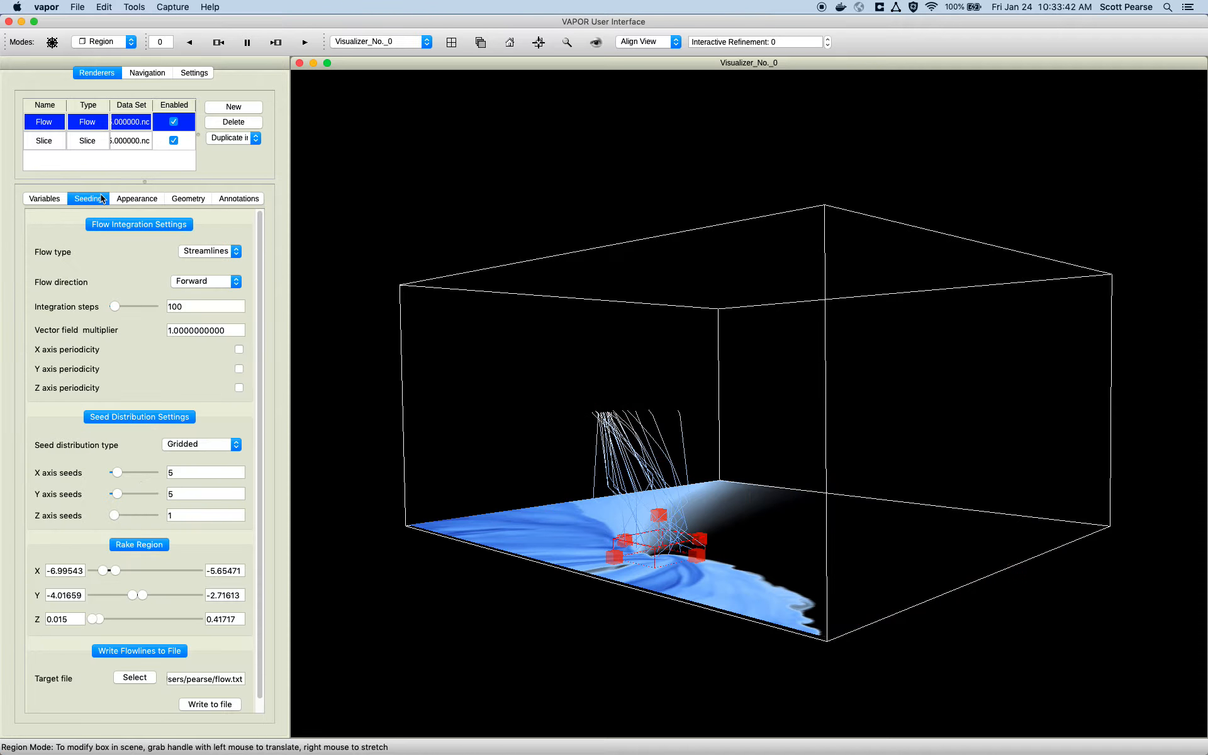
mouse_move(706, 353)
mouse_down()
mouse_move(696, 338)
mouse_move(692, 348)
mouse_up()
click(135, 418)
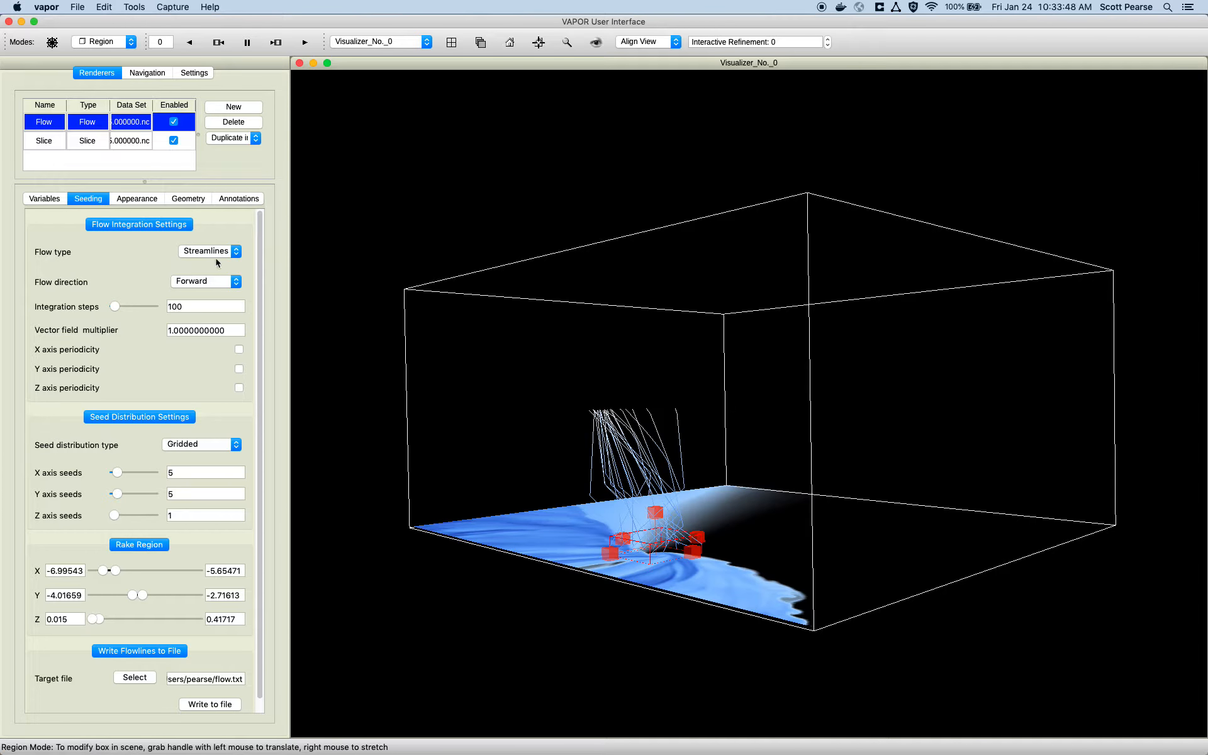
click(198, 444)
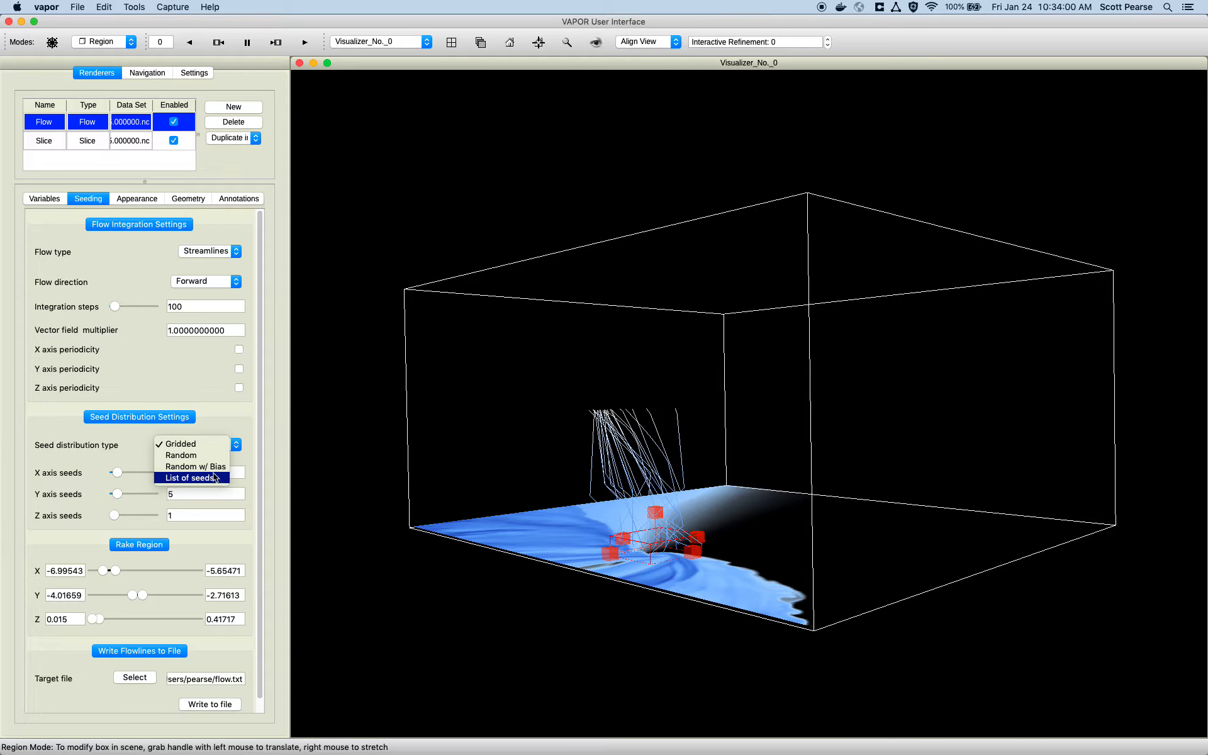
click(195, 455)
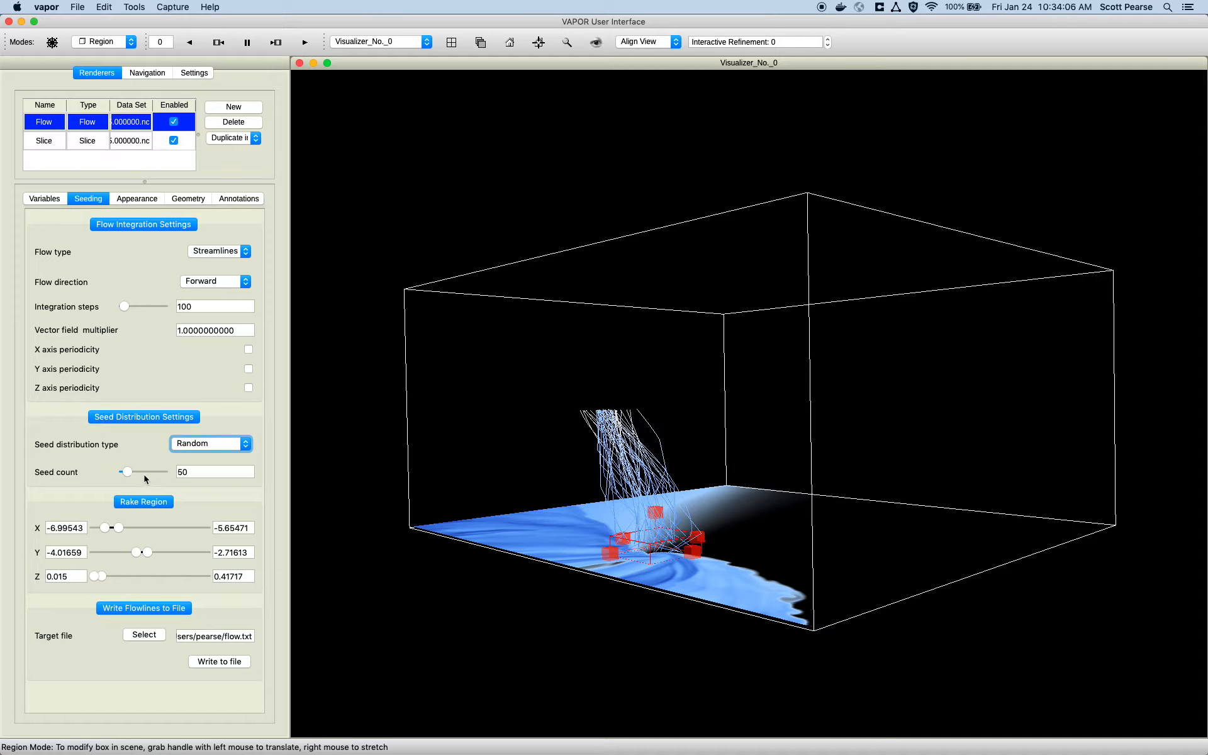
double_click(199, 473)
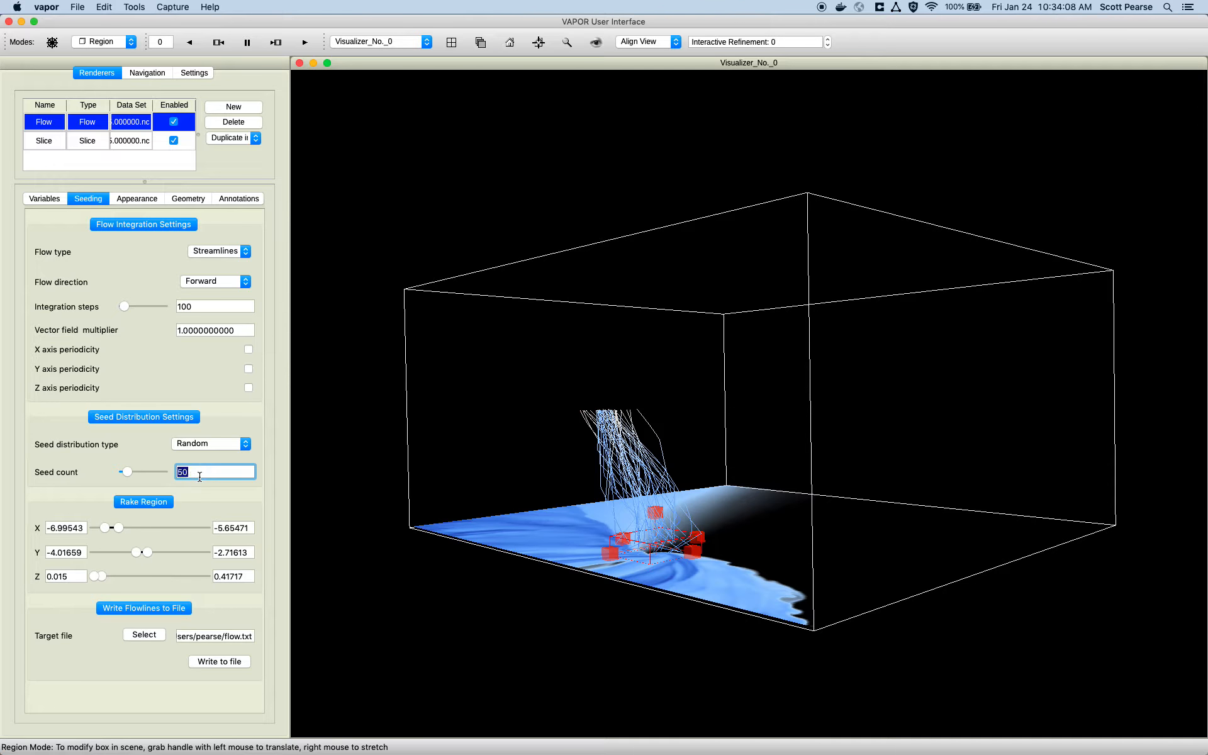
mouse_move(128, 472)
mouse_down()
mouse_move(179, 475)
mouse_move(124, 476)
mouse_up()
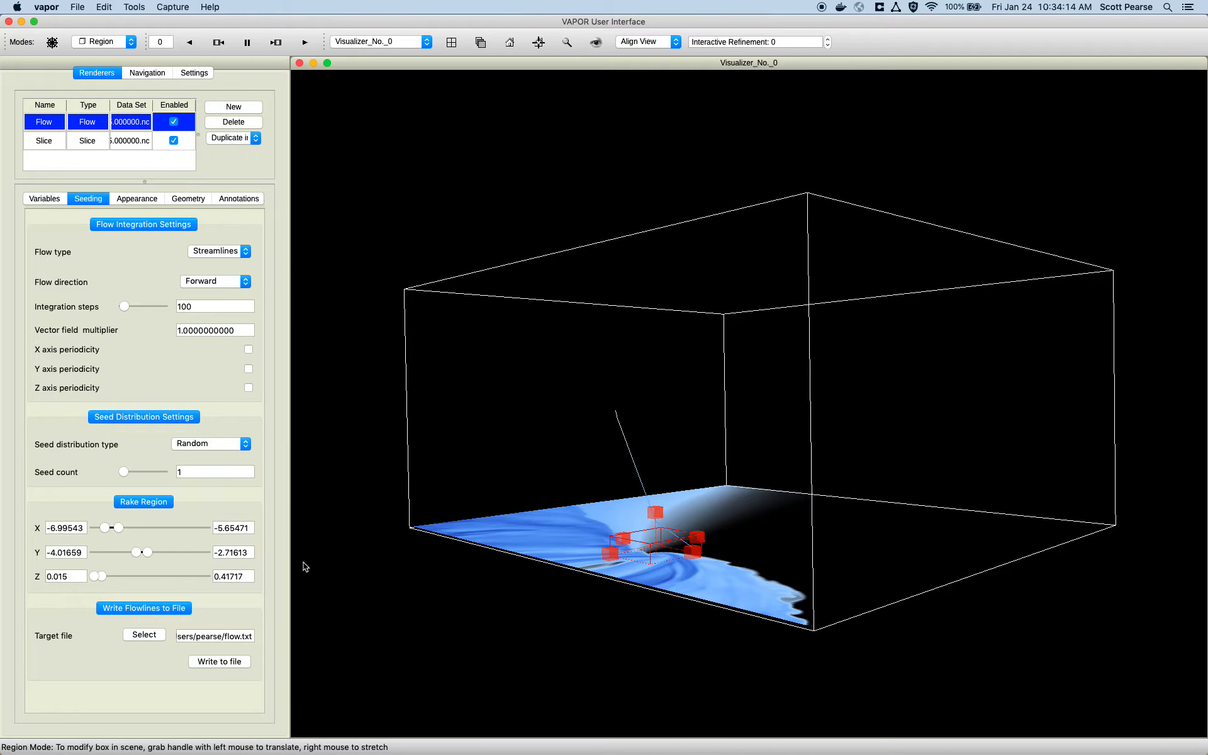
drag(614, 464, 818, 478)
right_drag(835, 629, 846, 497)
drag(799, 493, 550, 486)
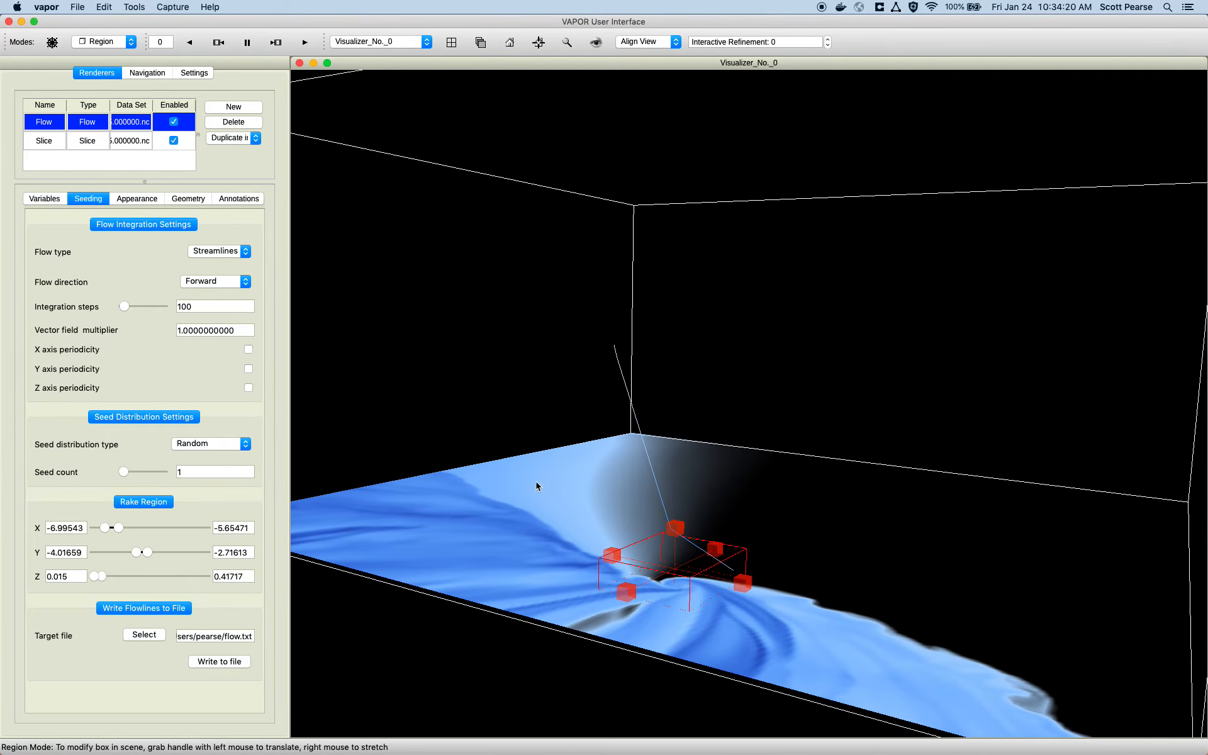
Step: Change the Flow seed distribution type to Random w/ Bias and set the seed count to 10
click(226, 444)
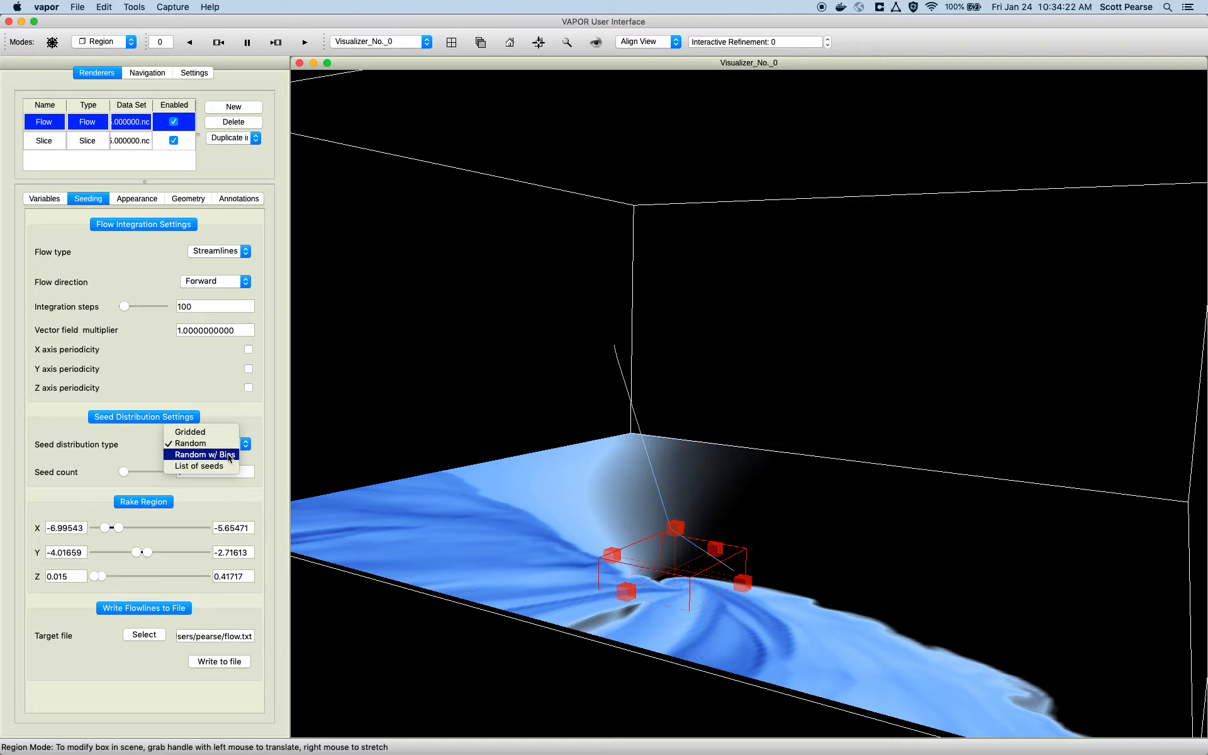
click(230, 454)
drag(539, 405, 703, 405)
click(236, 472)
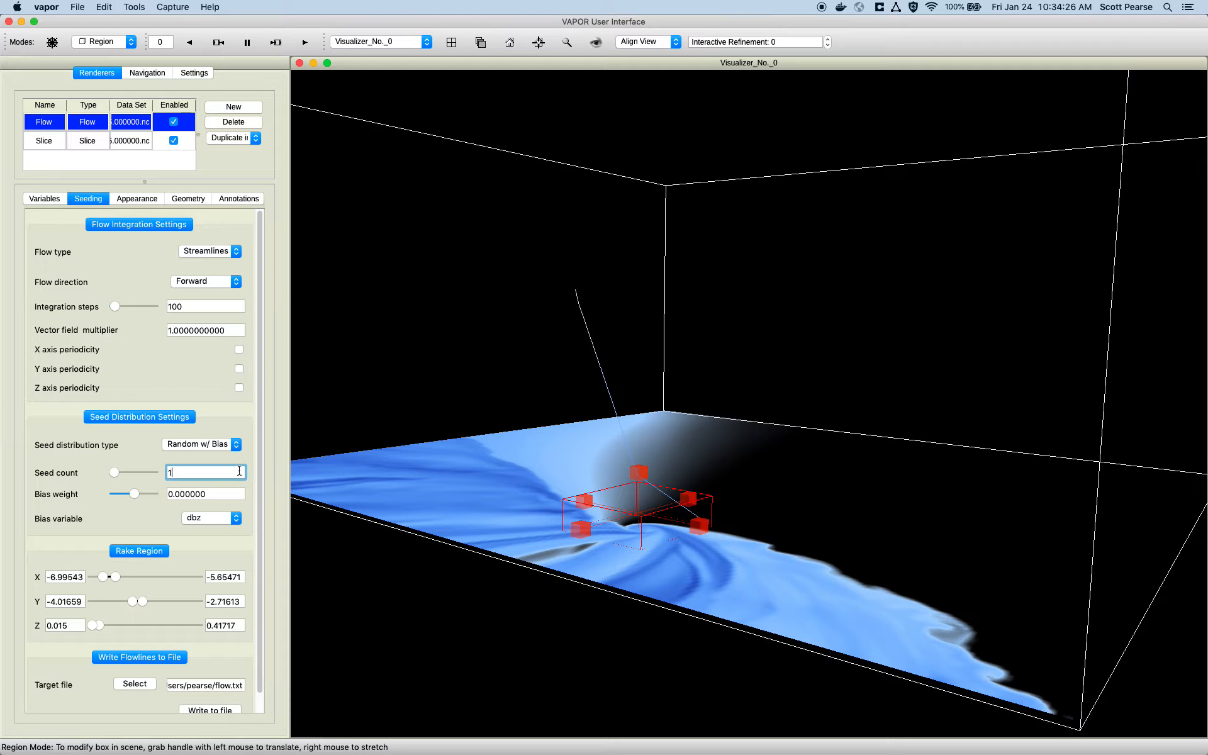
text(0)
key(Return)
drag(467, 383, 466, 391)
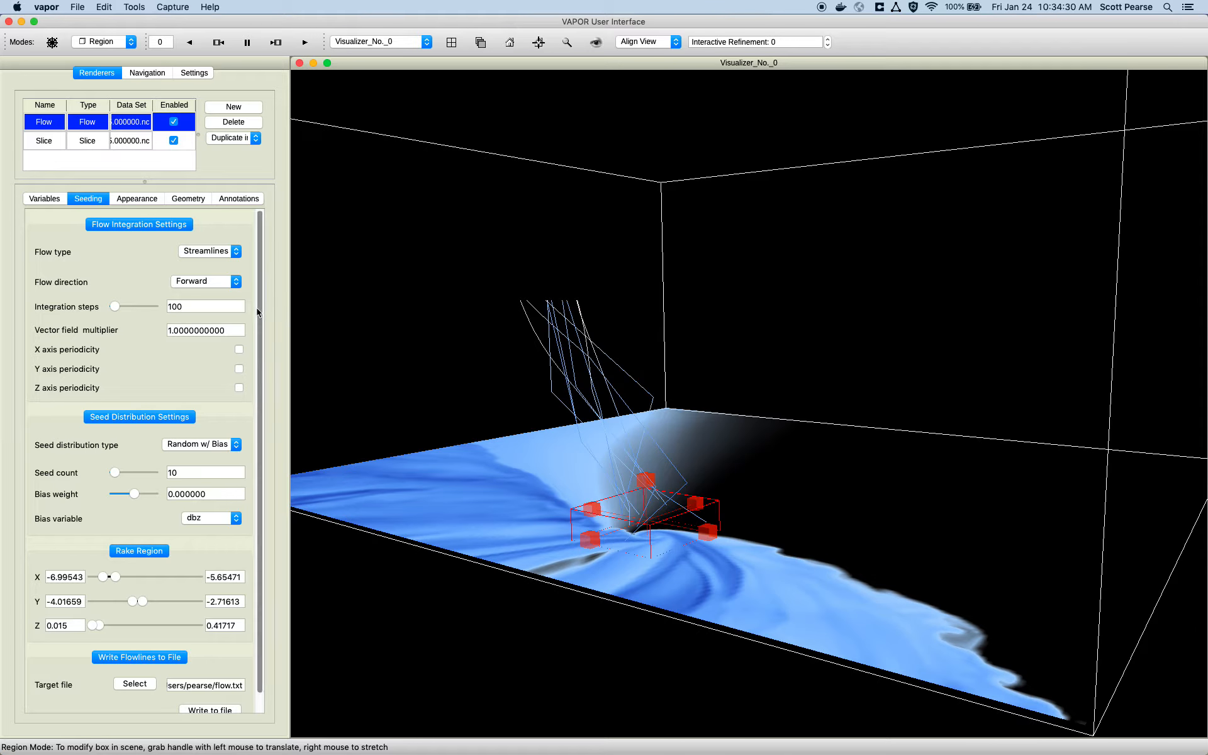
Step: Change the blue color point at the low end of the Flow transfer function to red
click(140, 200)
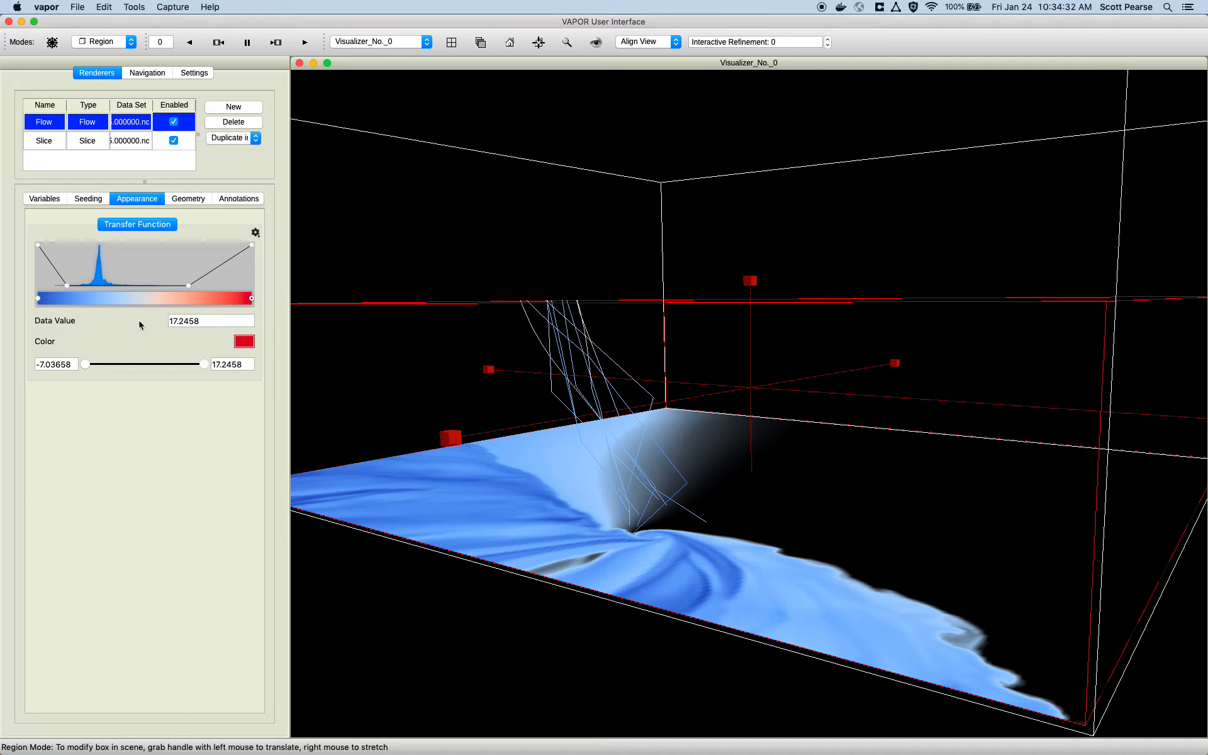
click(39, 298)
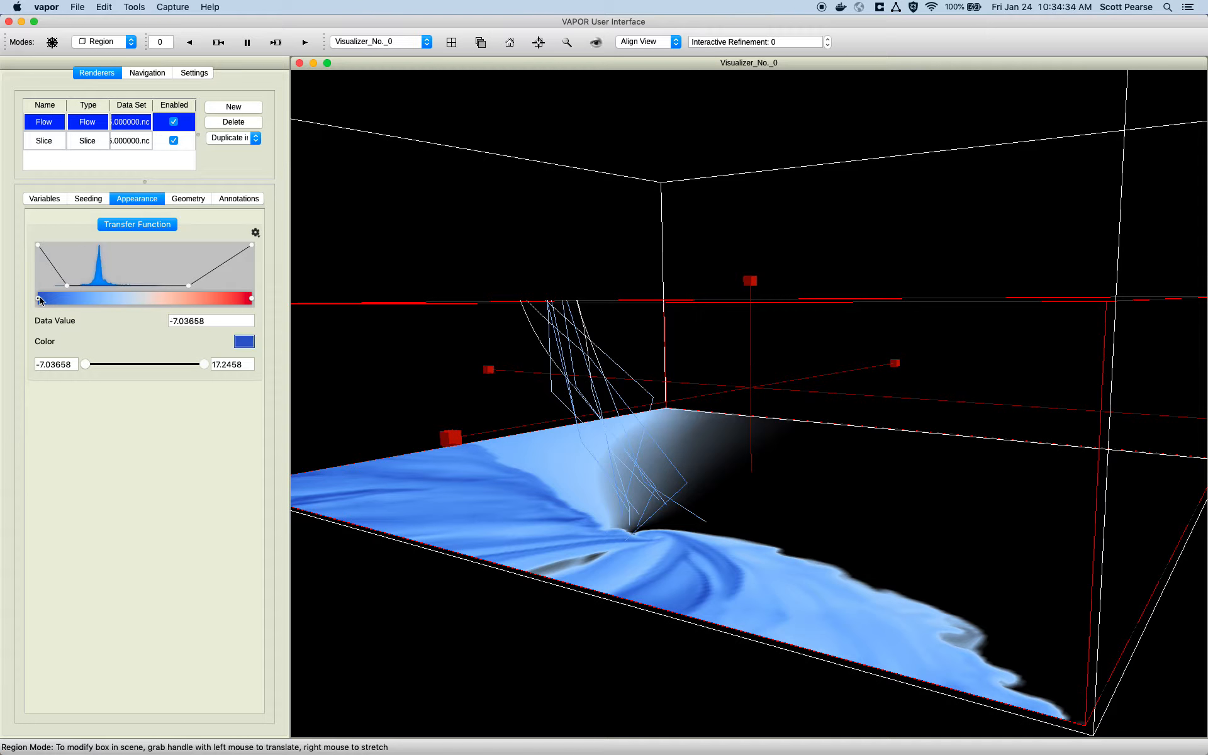
double_click(39, 299)
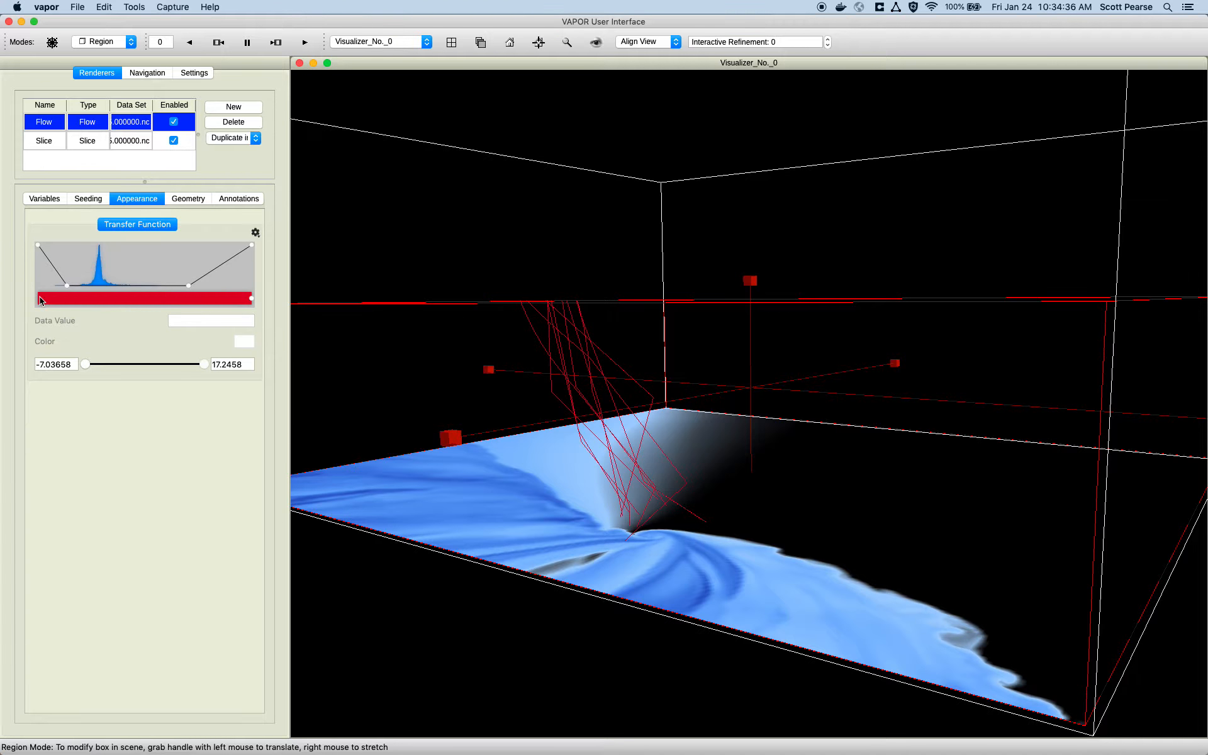
drag(717, 334, 721, 321)
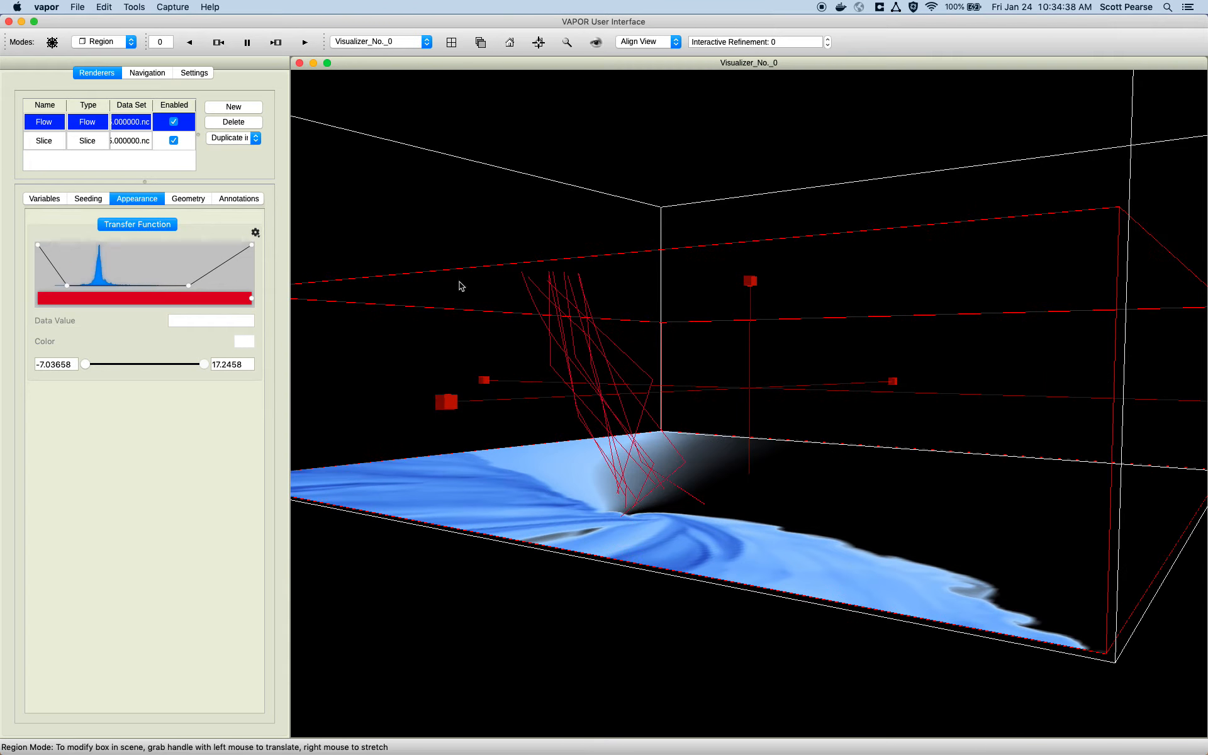
Step: Set the bias variable for the Flow seed distribution to winterp
click(88, 200)
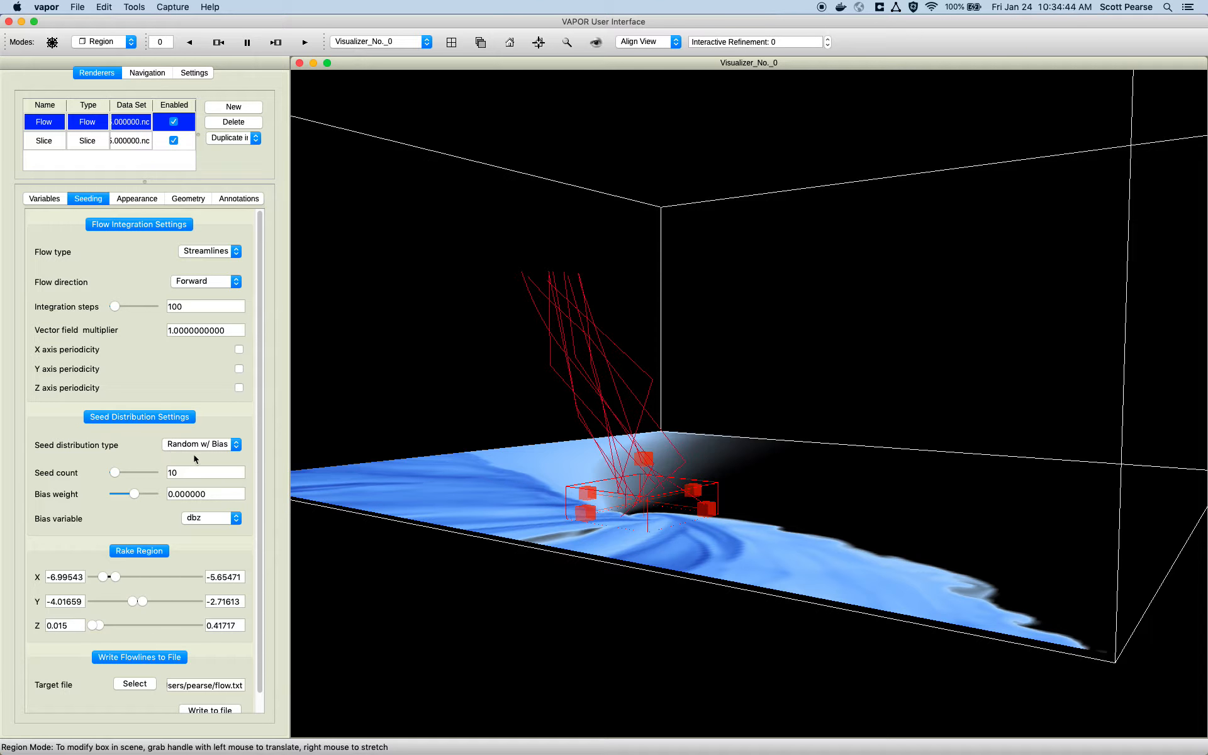
click(186, 472)
drag(205, 492, 165, 497)
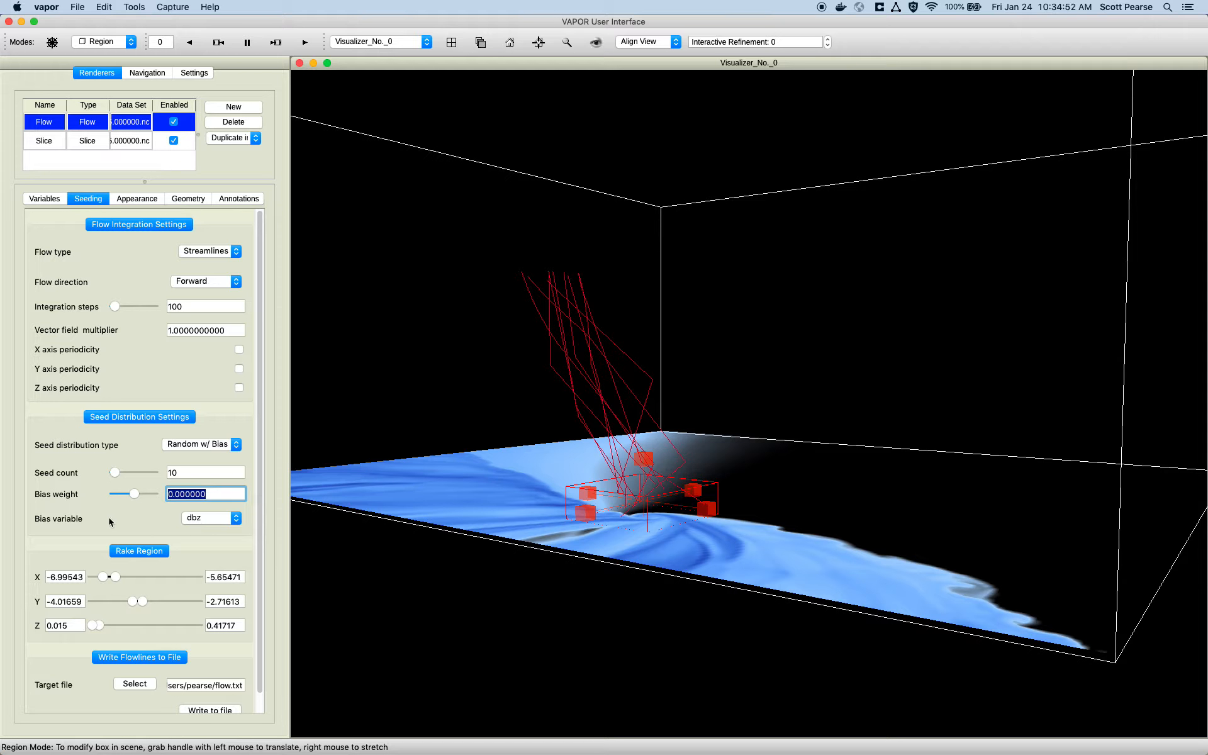
click(204, 520)
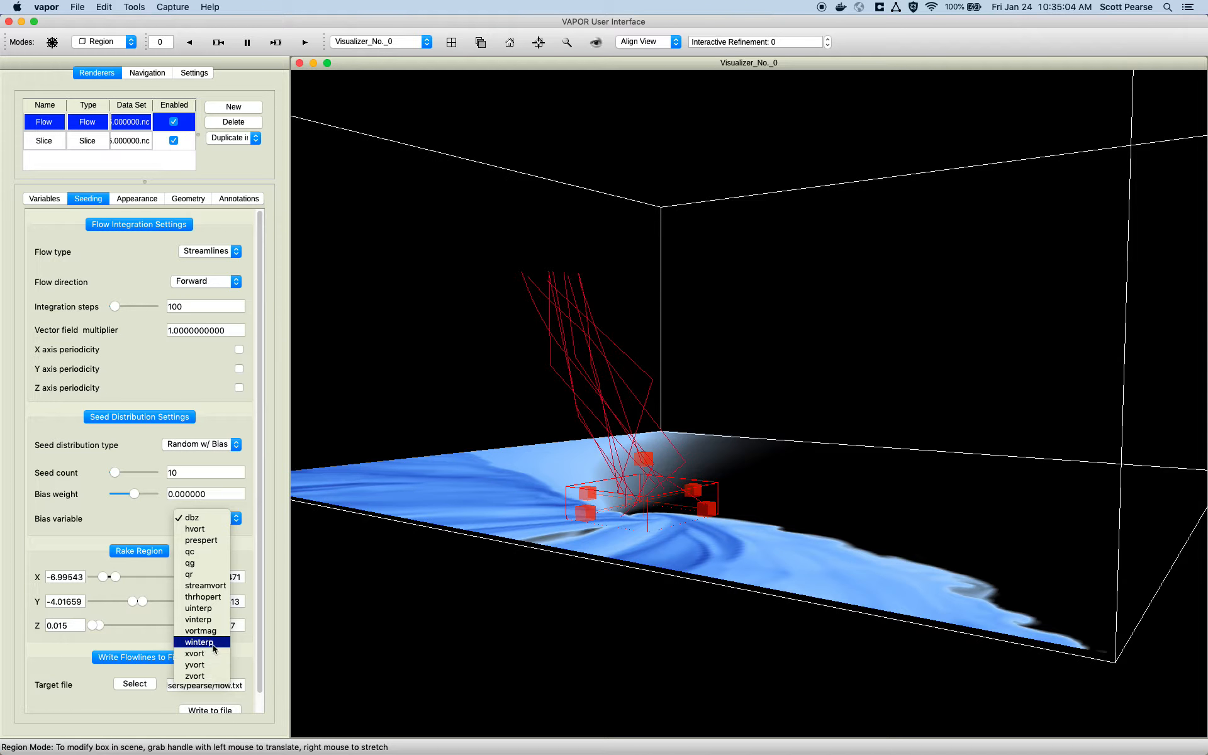
click(200, 642)
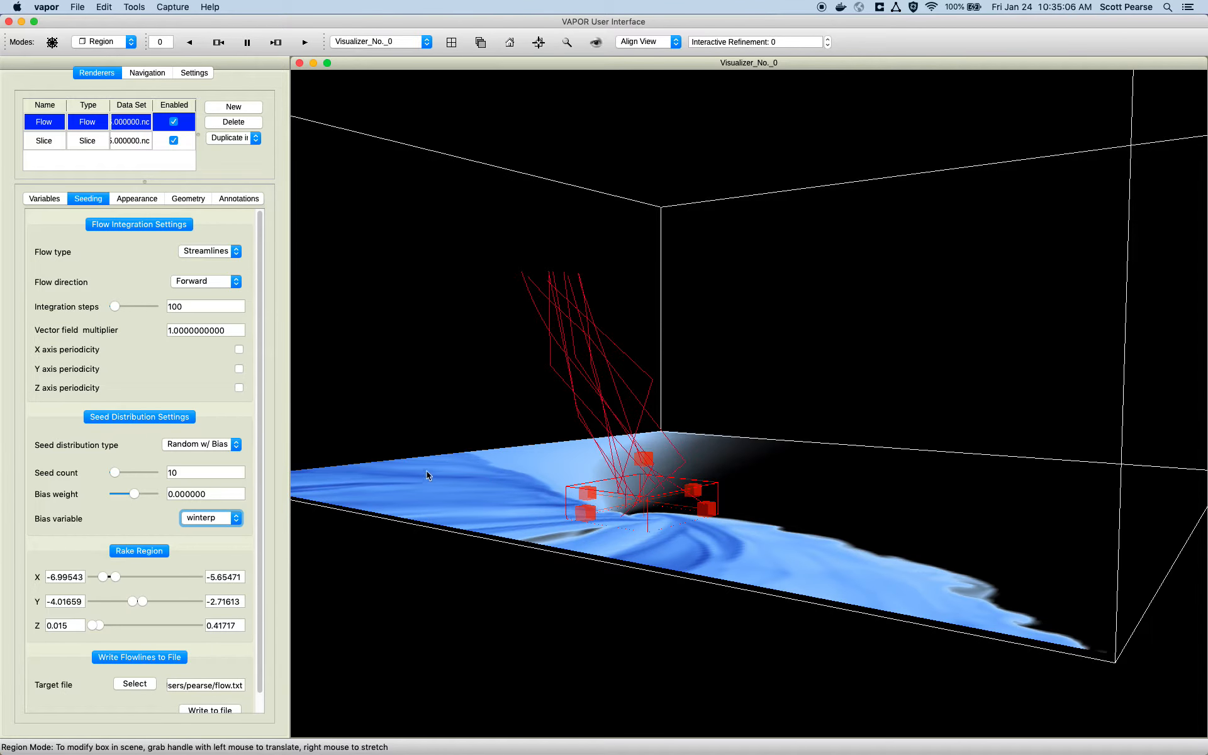
Step: Extend the Flow renderer's region to the full domain height by raising its Z maximum to 6.015
click(184, 199)
drag(131, 402, 212, 398)
click(688, 227)
drag(688, 228, 723, 327)
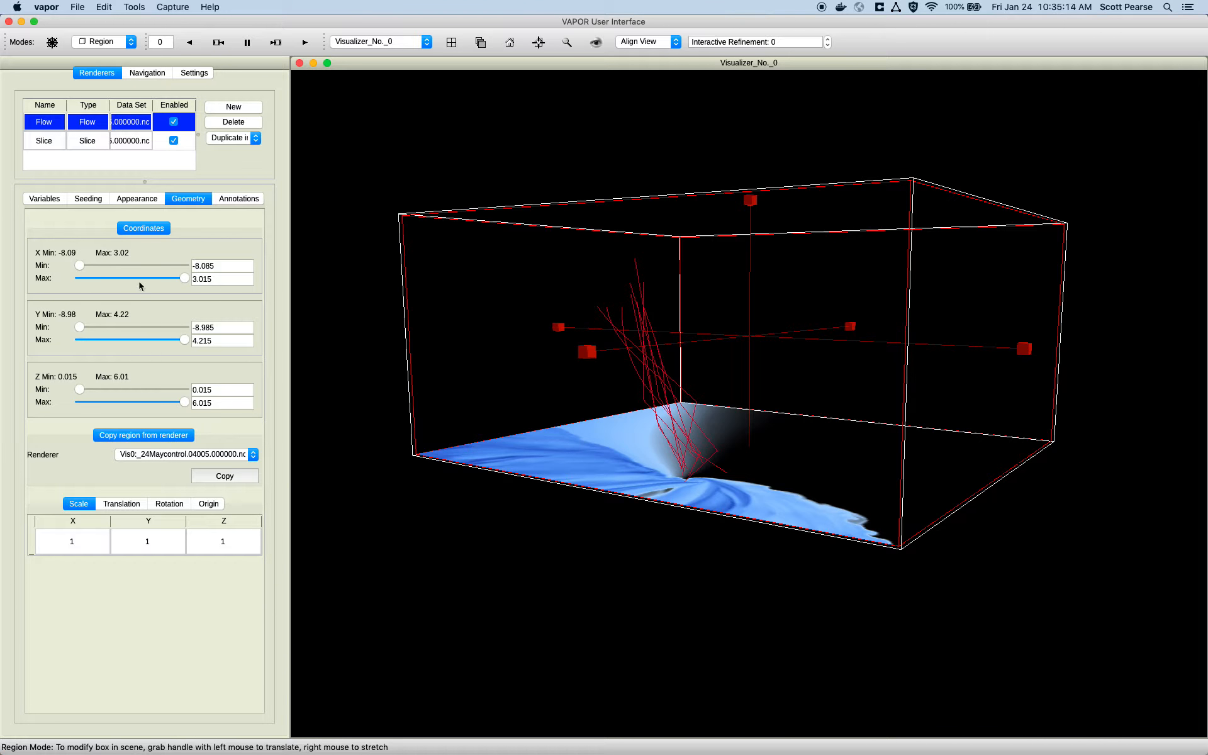
Step: Lower the seed bias weight to -10 as a demonstration, and set it to 10
click(88, 199)
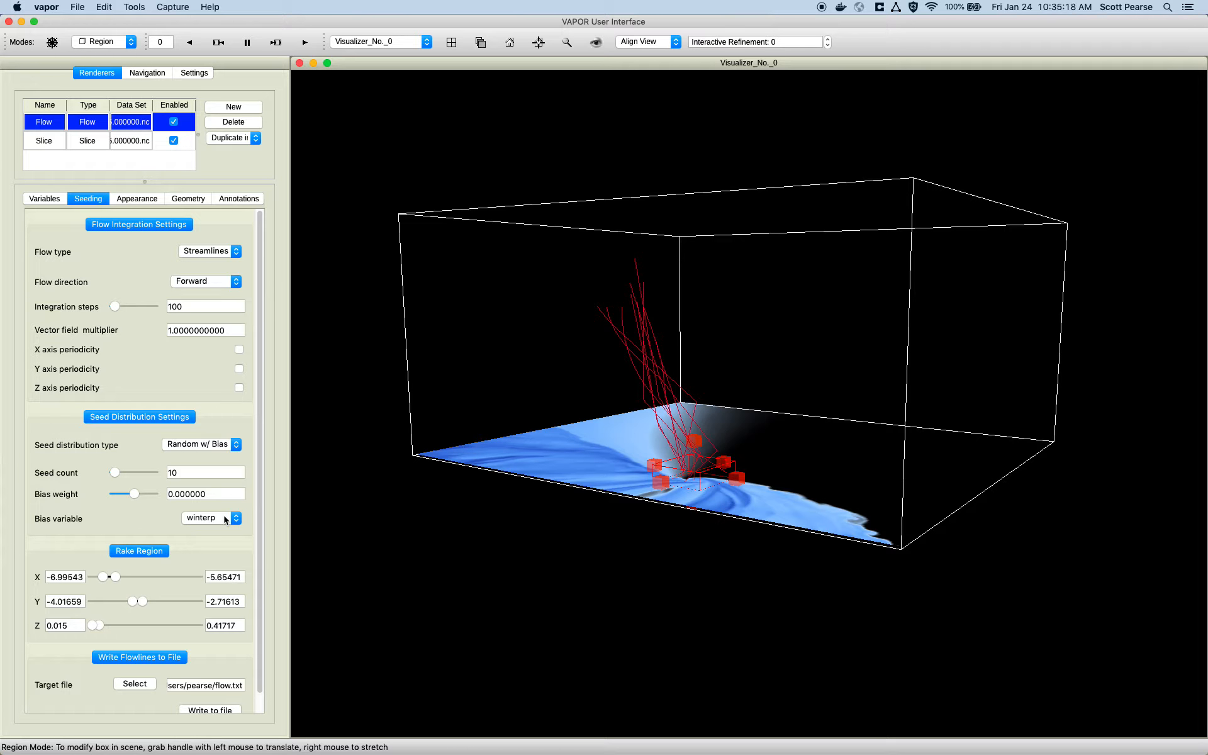
double_click(184, 494)
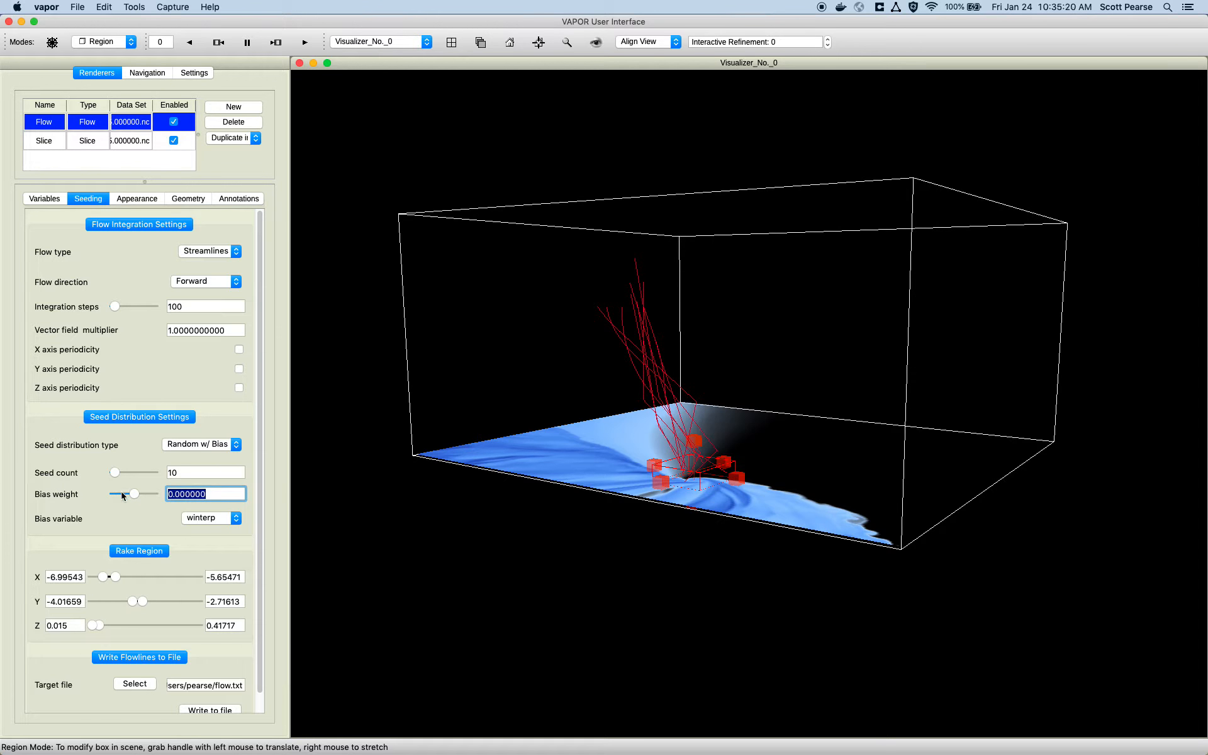
drag(139, 494, 105, 489)
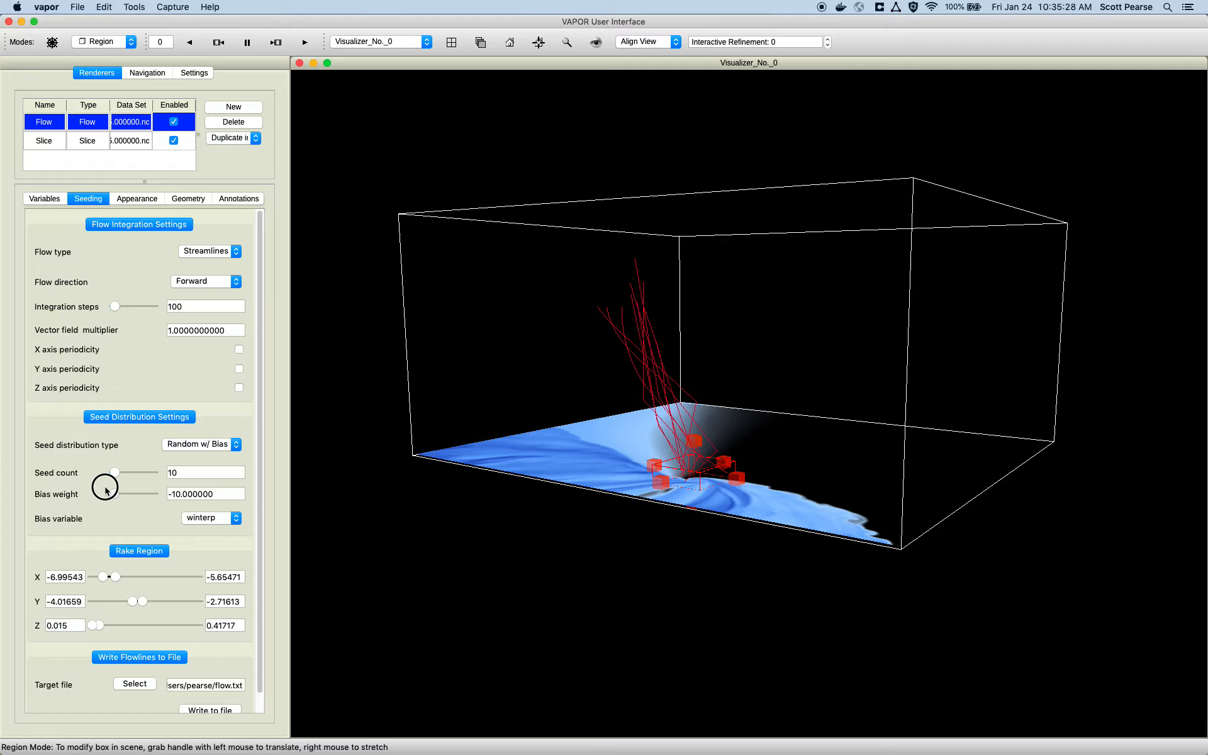
drag(105, 490, 160, 498)
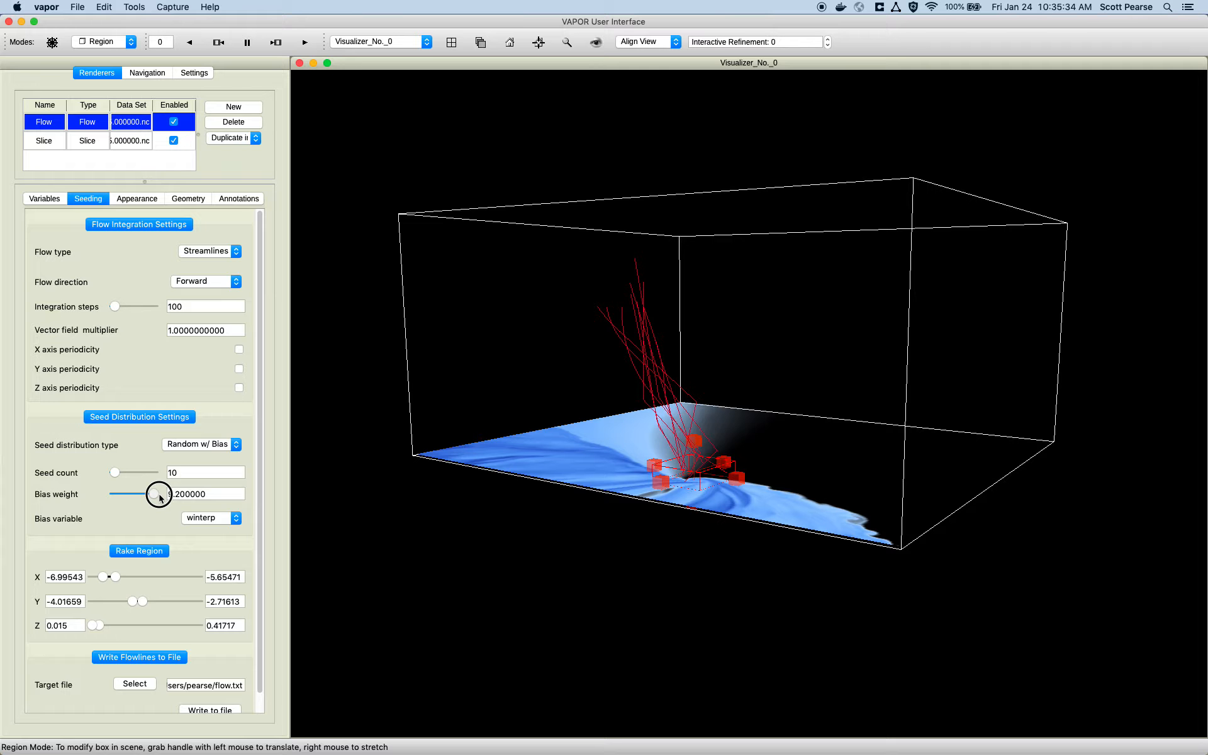
drag(160, 497, 158, 493)
Step: Examine the seed positions of the biased streamlines close up around the rake
drag(708, 404, 746, 437)
right_drag(747, 437, 751, 463)
right_drag(755, 392, 761, 407)
middle_drag(760, 427, 762, 372)
right_drag(762, 368, 760, 376)
middle_drag(754, 359, 769, 355)
drag(772, 387, 683, 480)
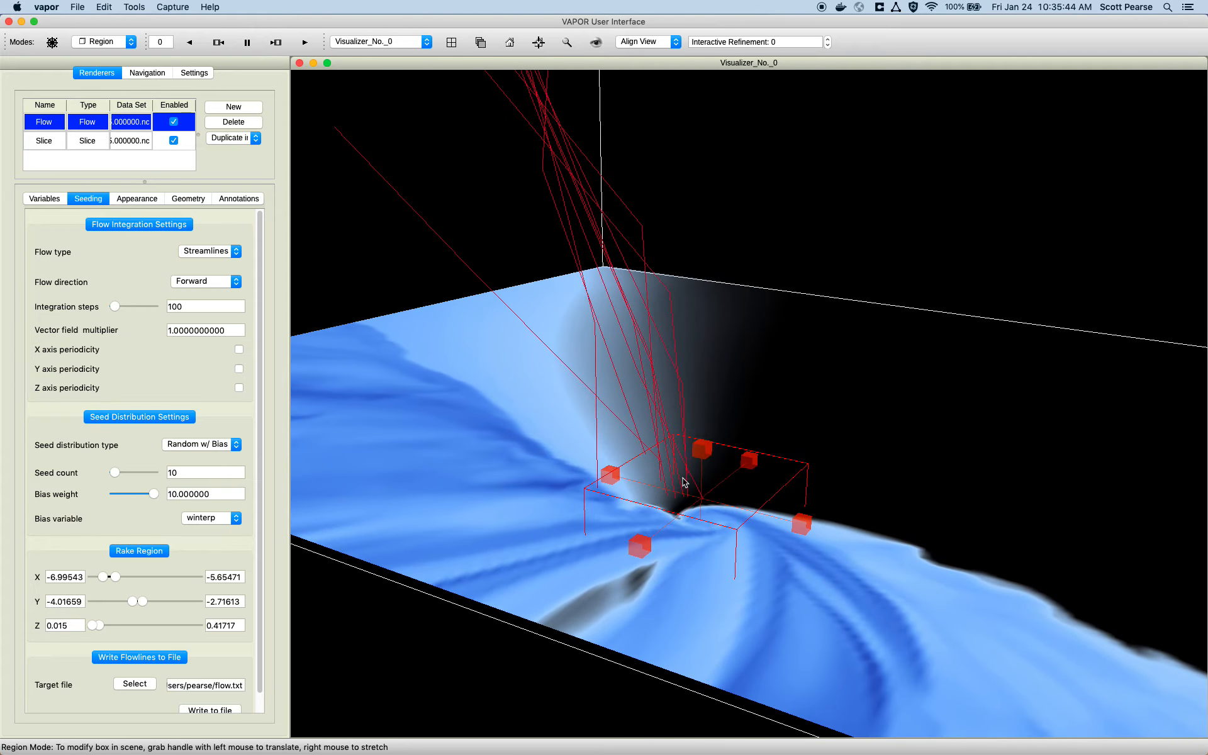
Step: Switch the interaction mode from Region to Navigate and view the streamlines within the storm domain
click(99, 43)
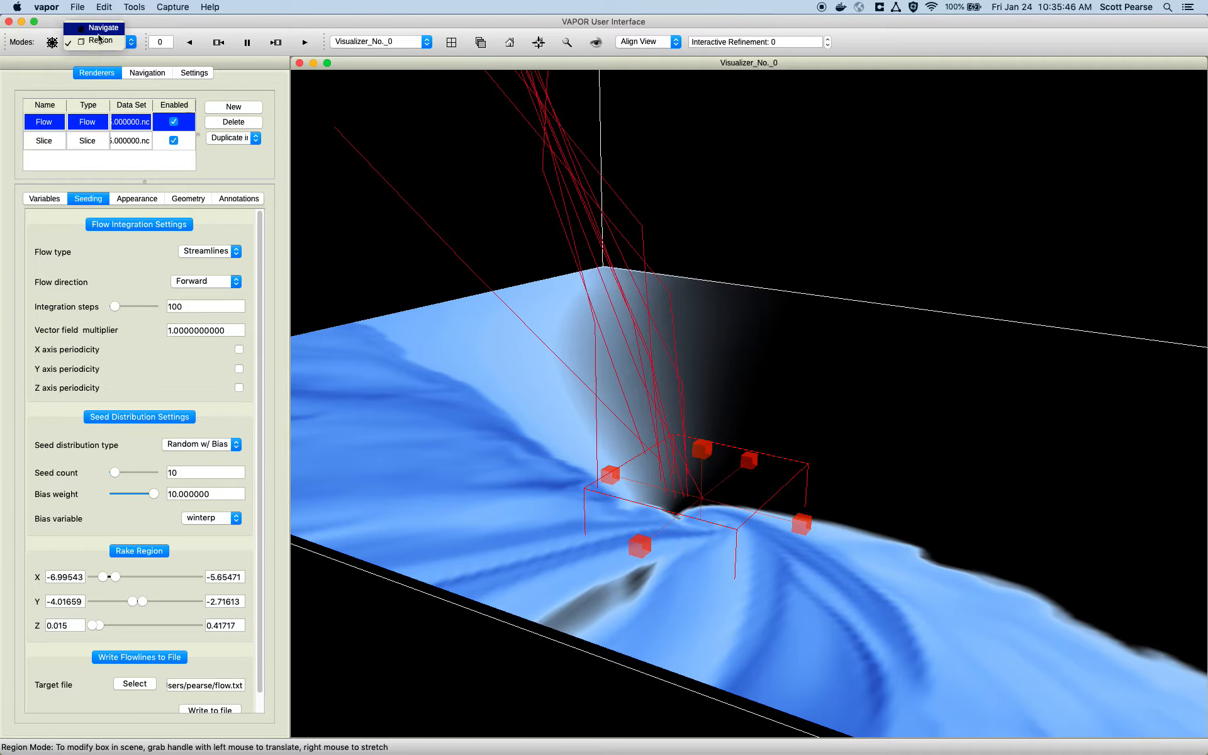
click(101, 33)
drag(621, 444, 671, 439)
right_drag(671, 438, 735, 556)
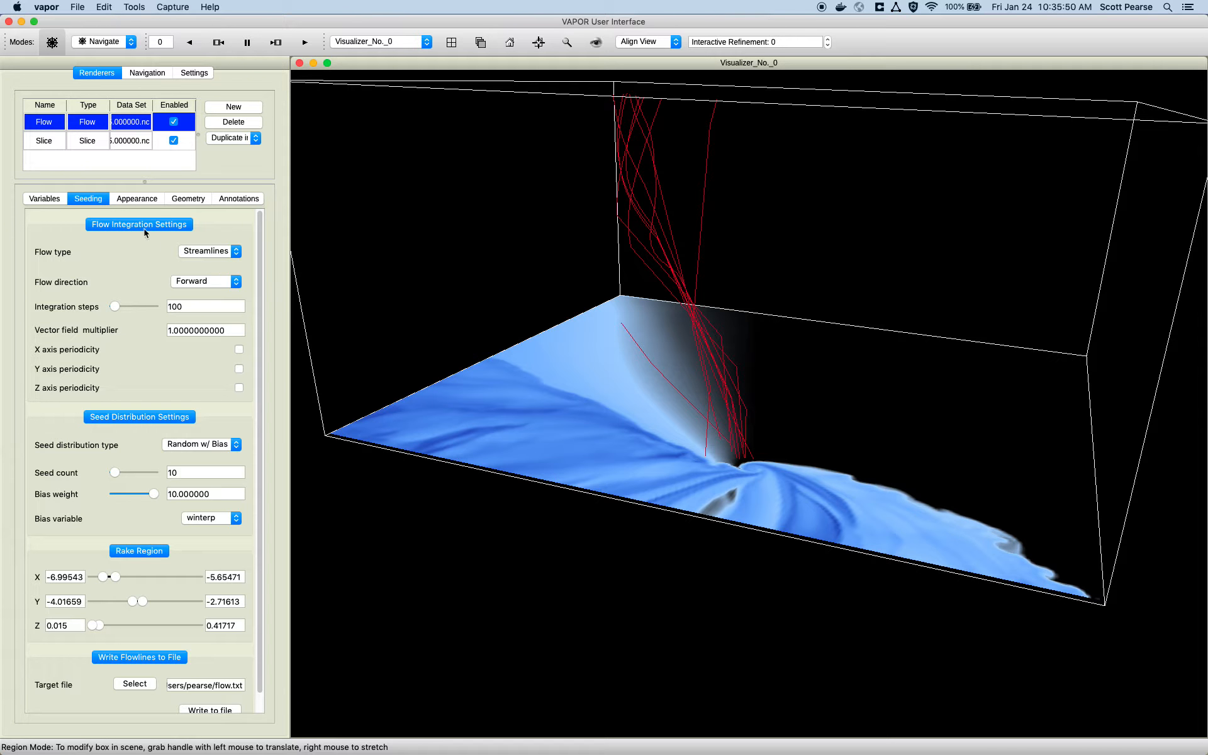
Step: Add a Volume renderer for the 24Maycontrol data set
click(233, 106)
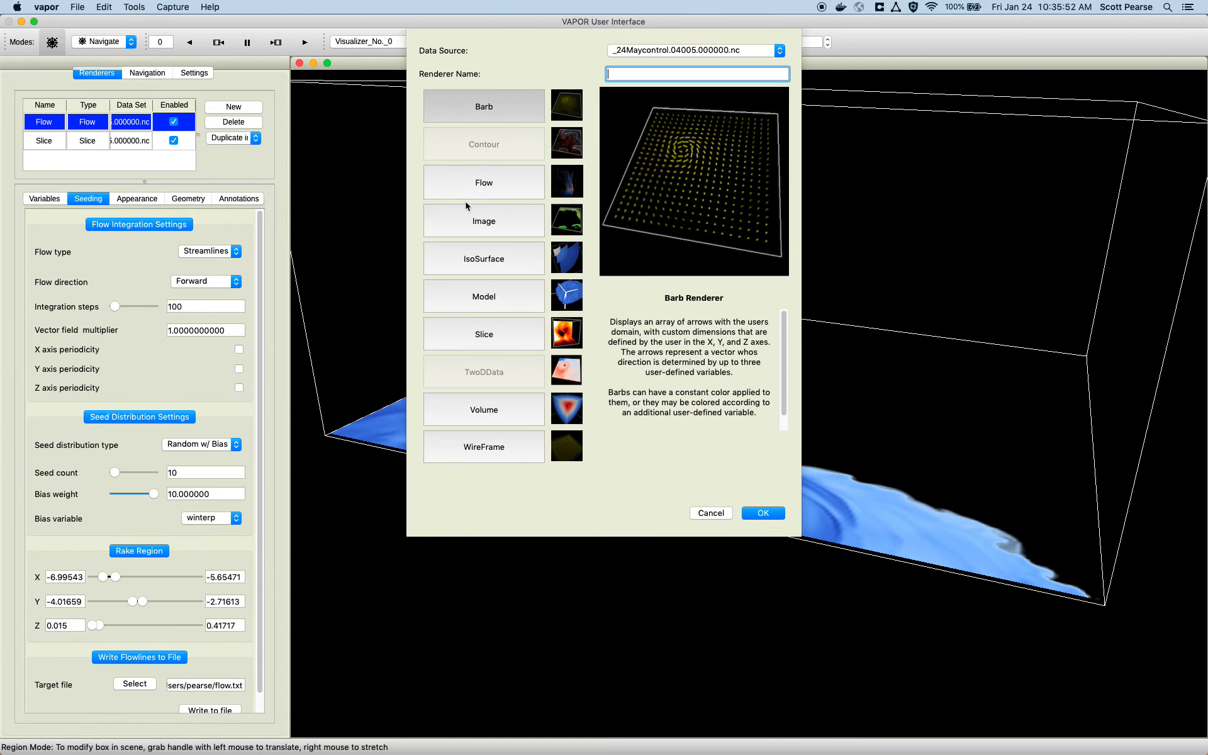
click(536, 337)
double_click(543, 404)
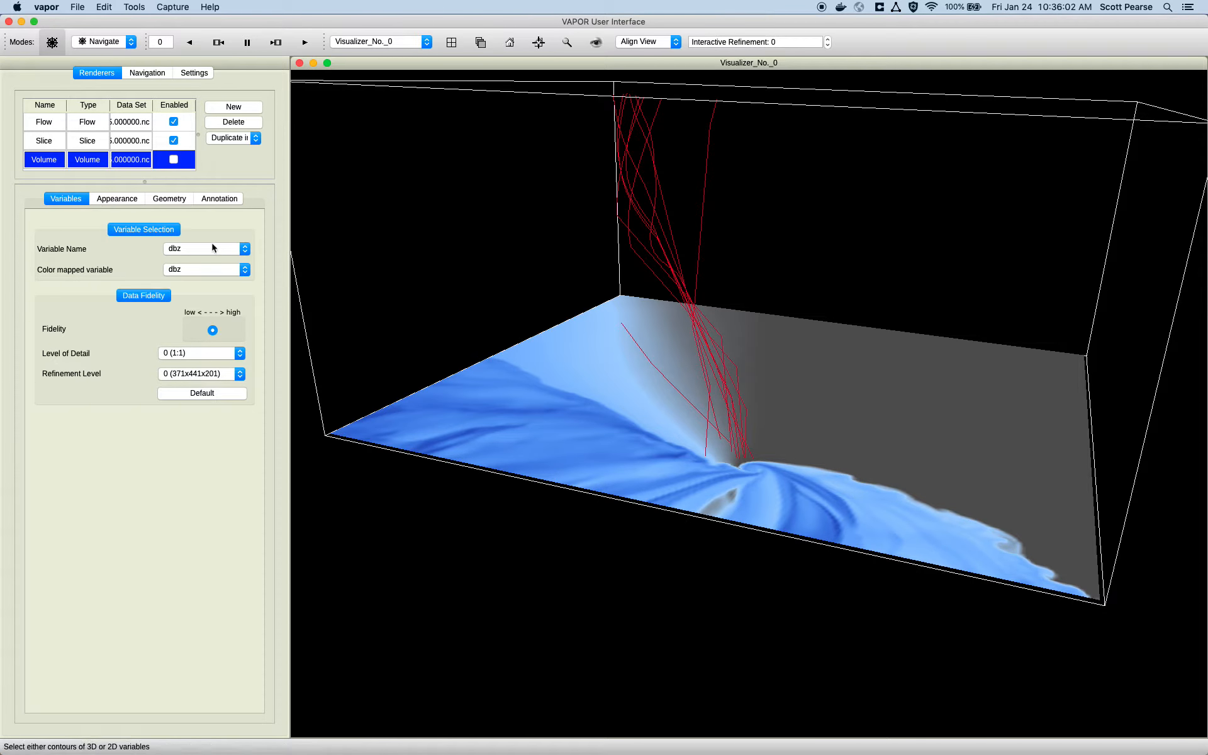
Step: Set the Volume renderer's variable name to winterp and show its appearance settings
click(189, 248)
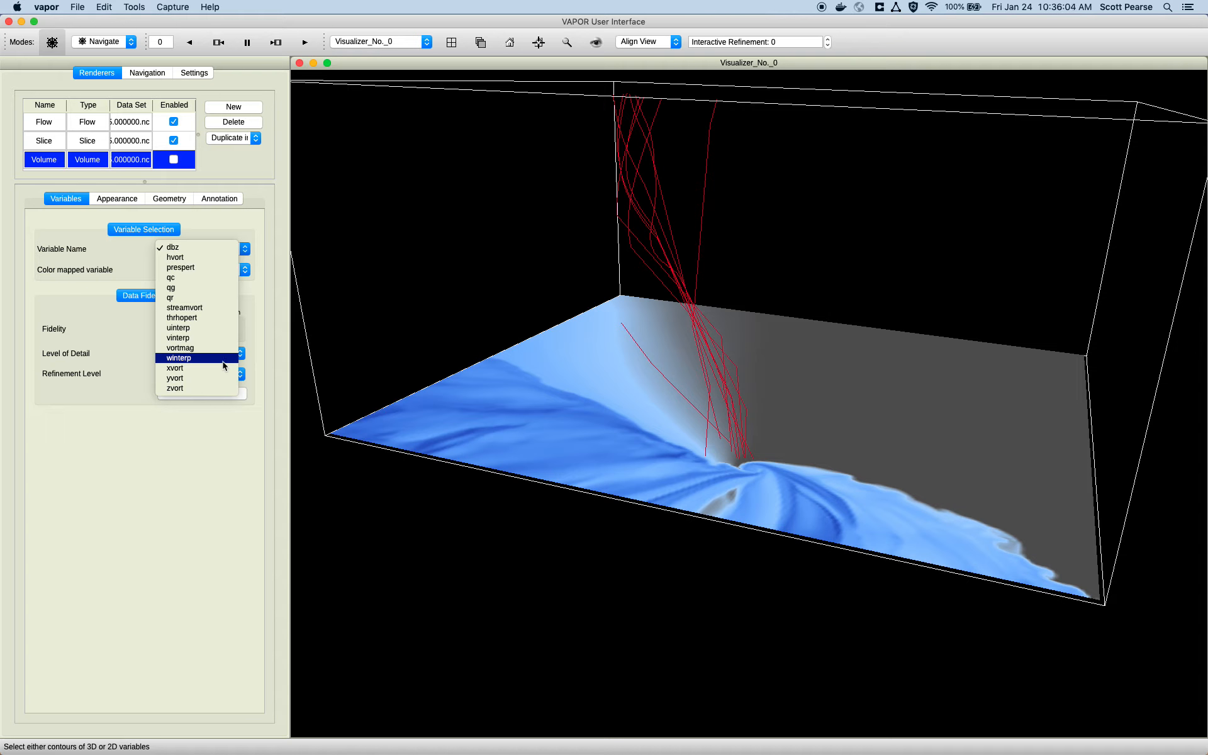
key(Escape)
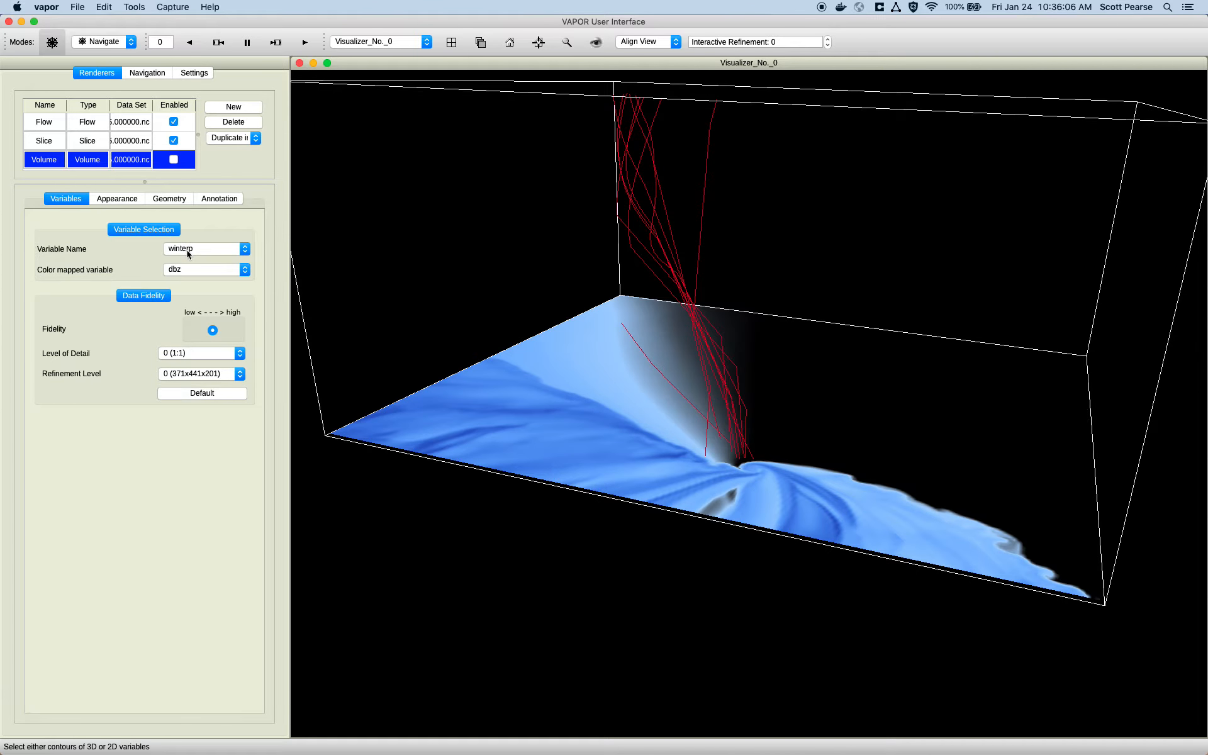
click(118, 199)
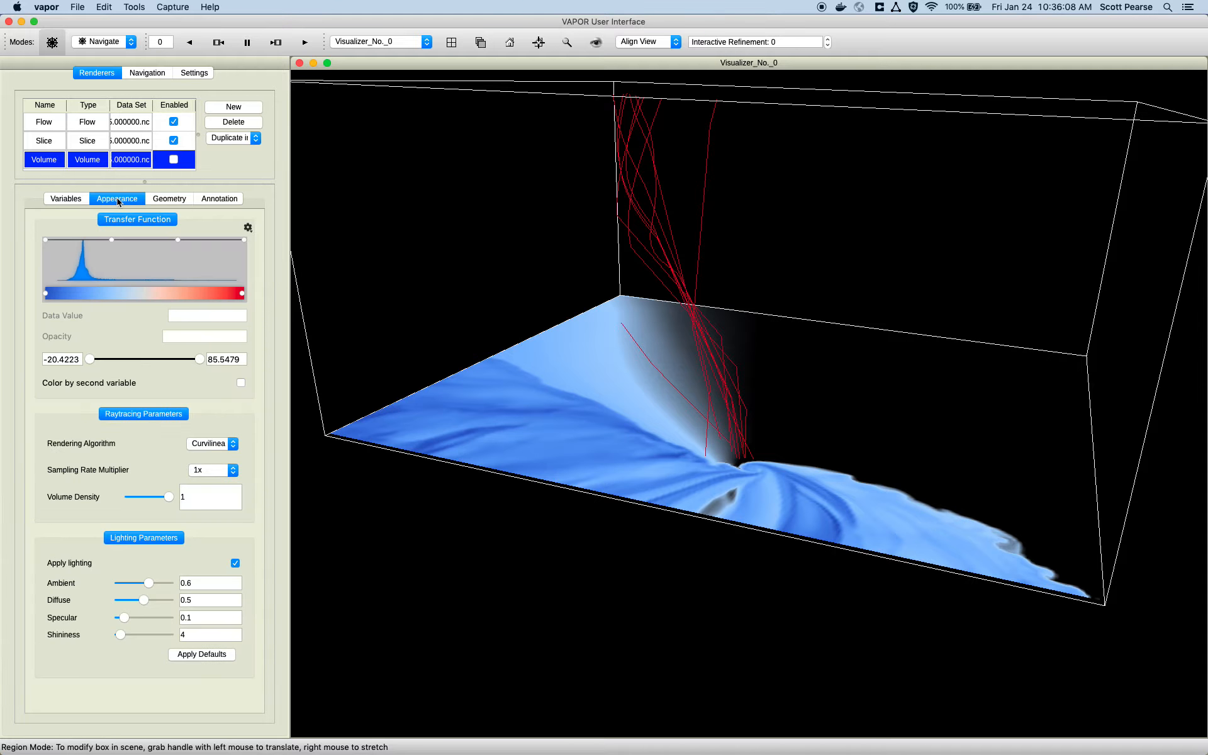
Step: Reshape the winterp volume's opacity curve to zero up to data value 82.418, leaving only the maximum opaque, and enable the Volume renderer
drag(88, 240, 118, 290)
drag(178, 244, 238, 331)
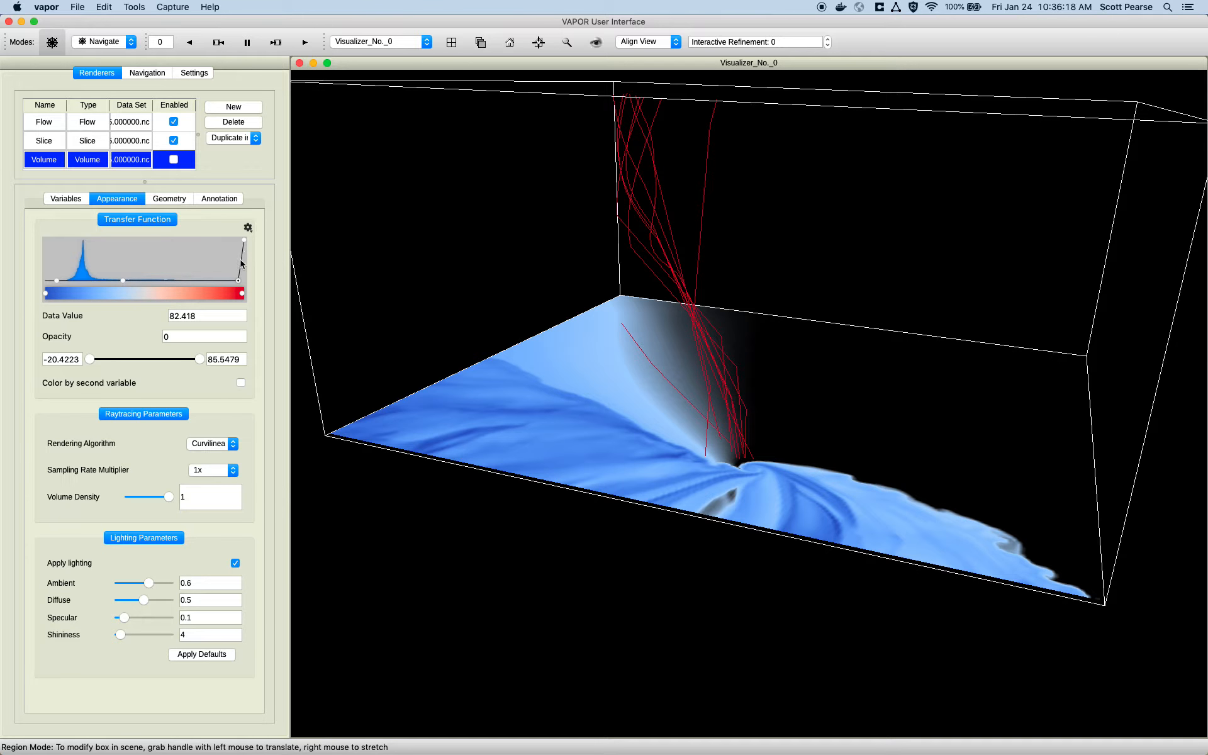
click(174, 159)
Step: Move the volume's upper zero-opacity control point down to data value 72.3576 to reveal more of the strong updraft
drag(654, 358, 630, 343)
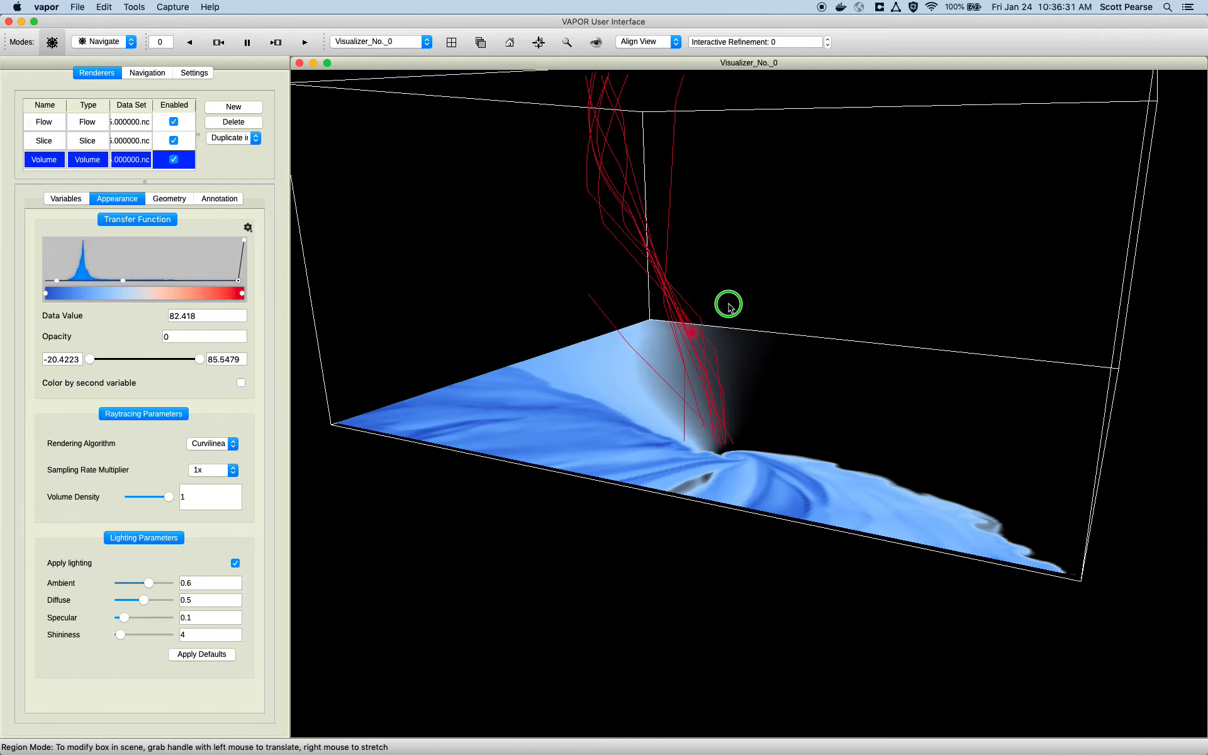
drag(747, 367, 787, 390)
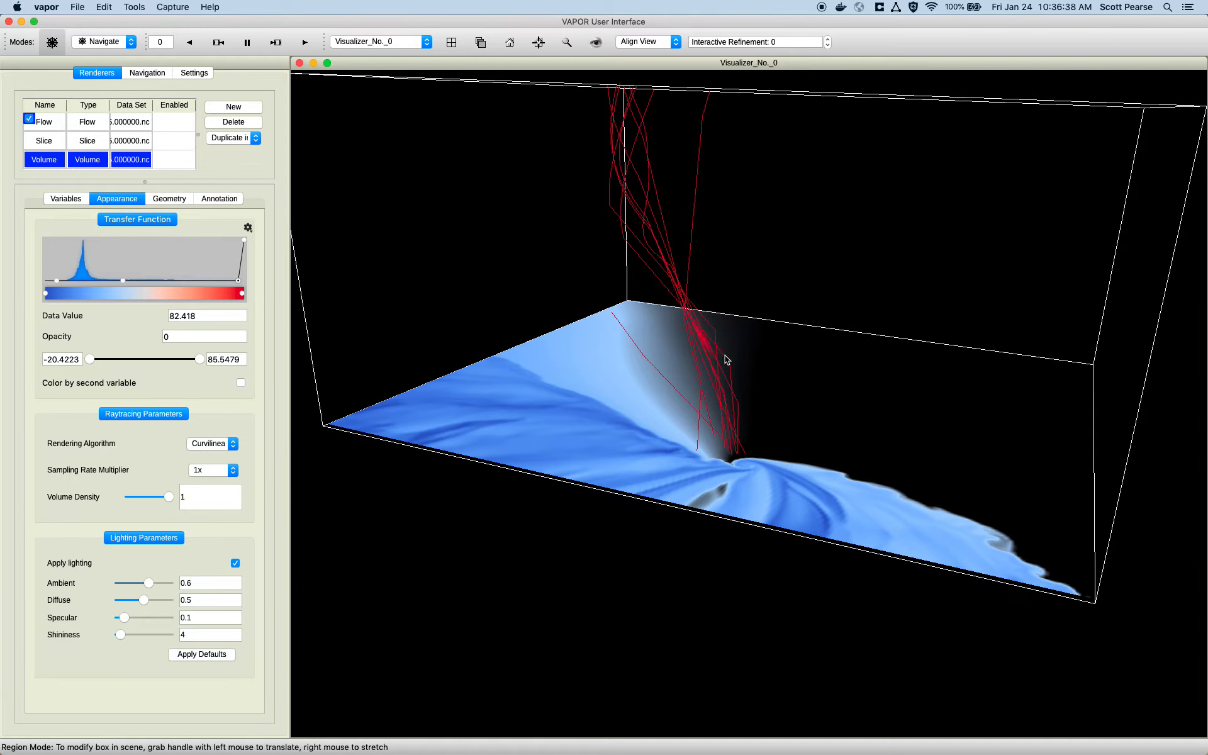
drag(776, 389, 779, 368)
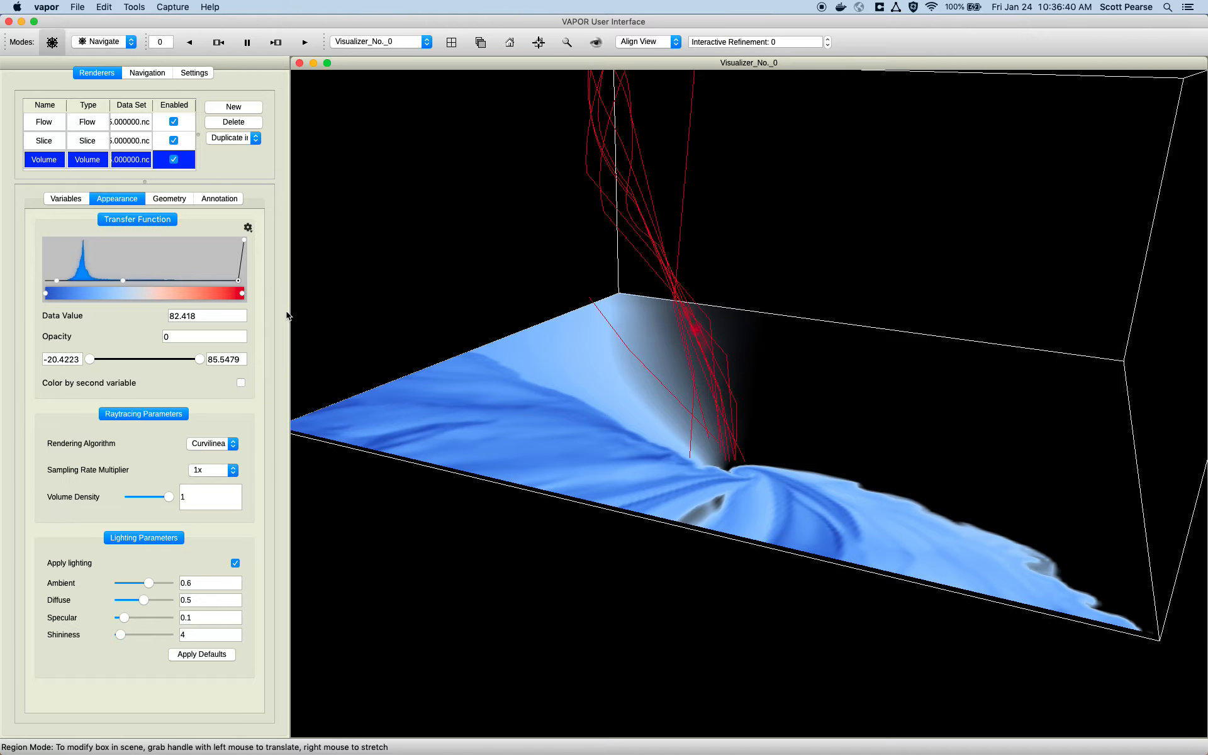
click(238, 281)
drag(237, 286, 220, 285)
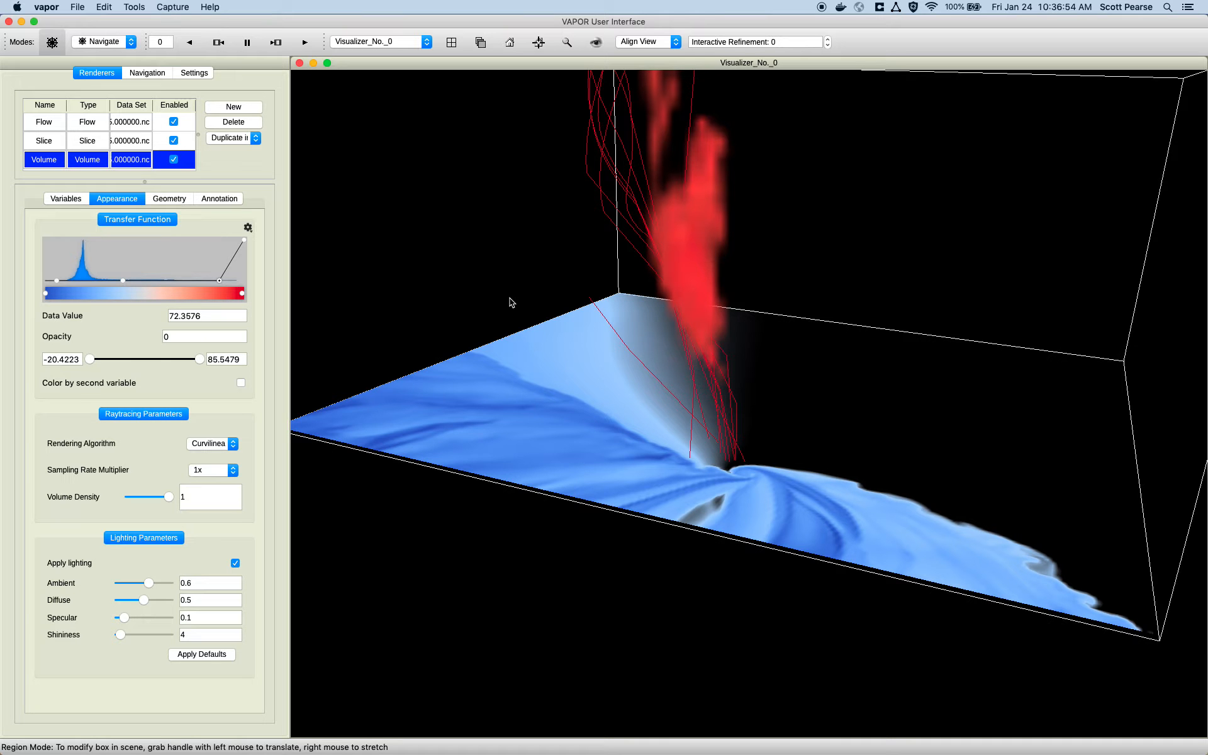
drag(692, 302, 661, 276)
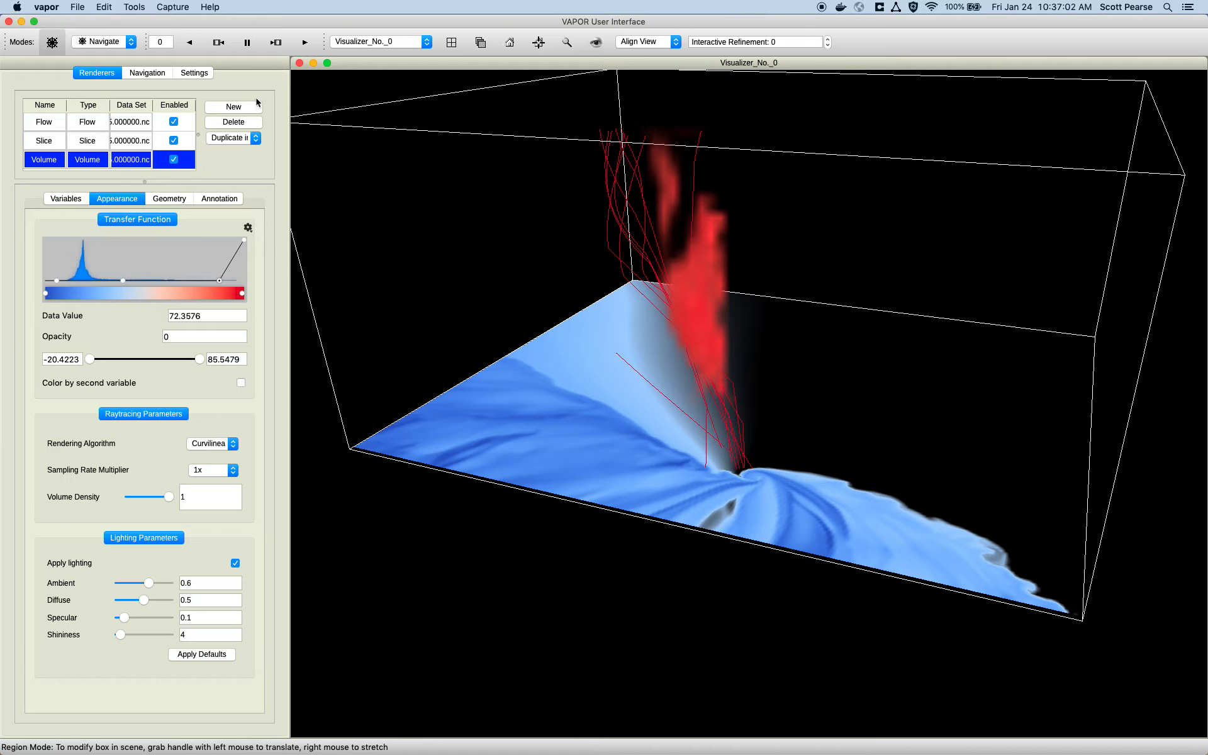
Step: Move the volume's full-opacity control point to data value 77.1642 with opacity 1
click(244, 240)
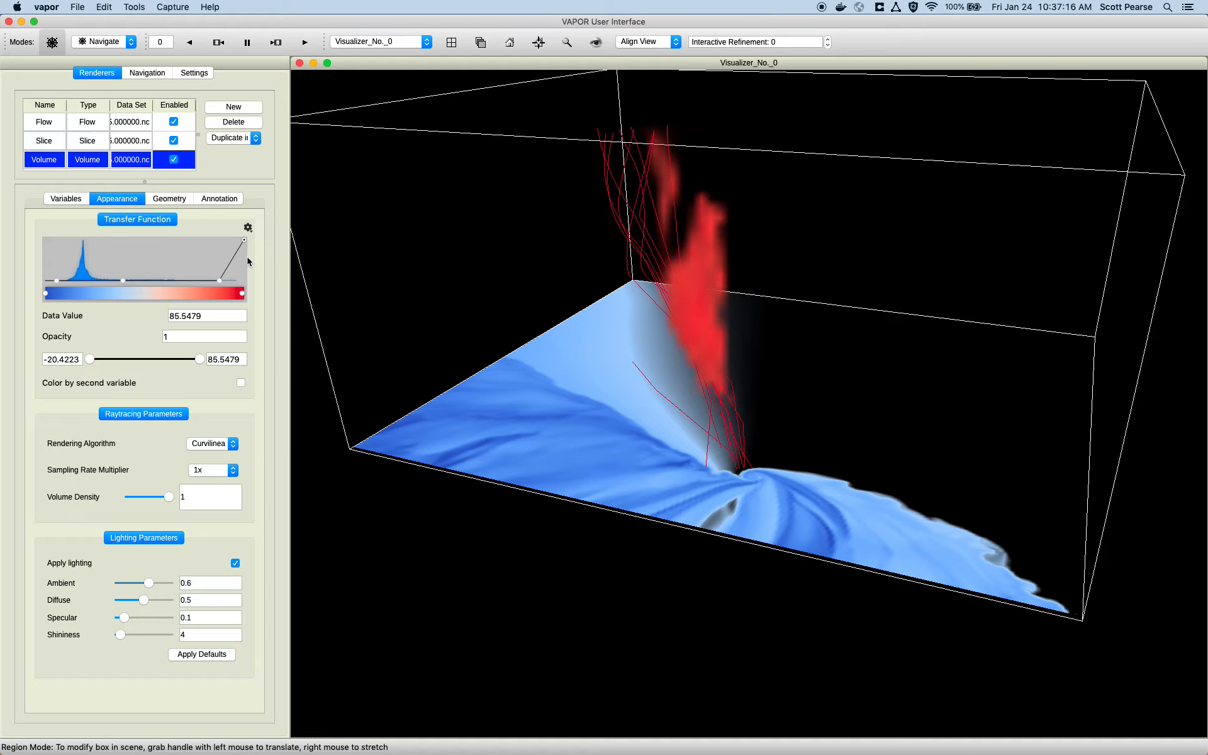
drag(562, 277, 566, 291)
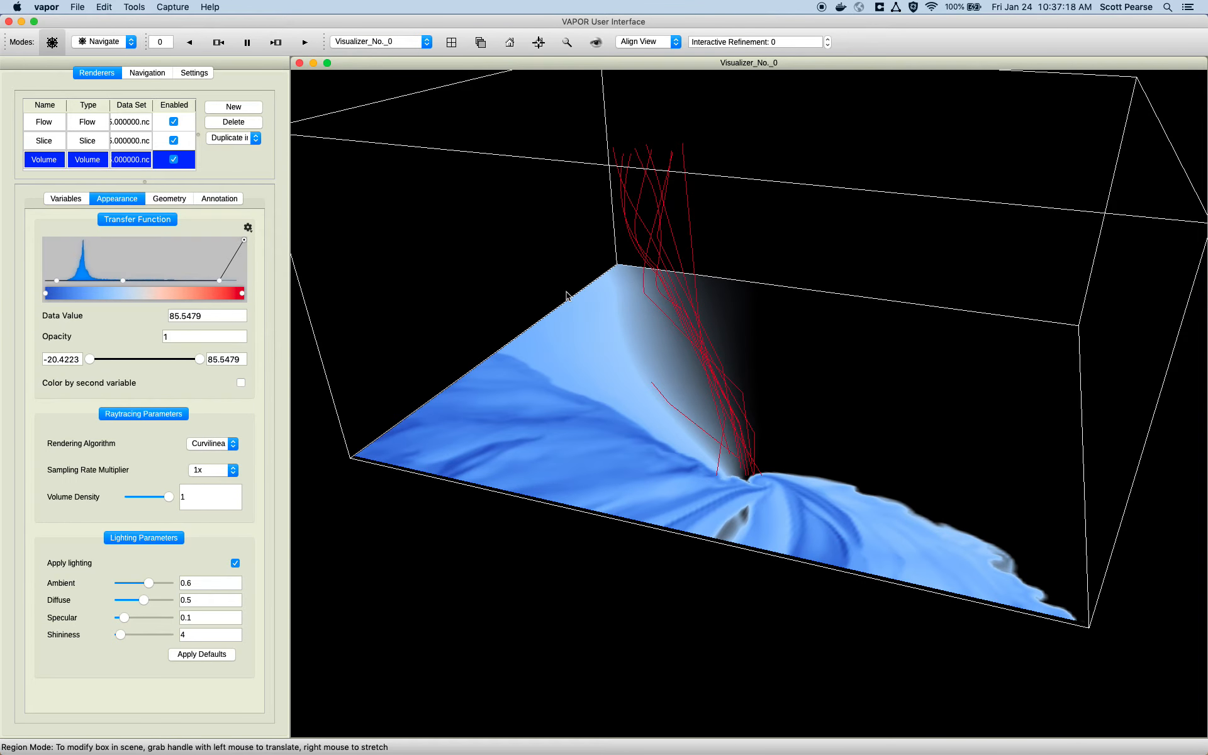
drag(702, 296, 703, 261)
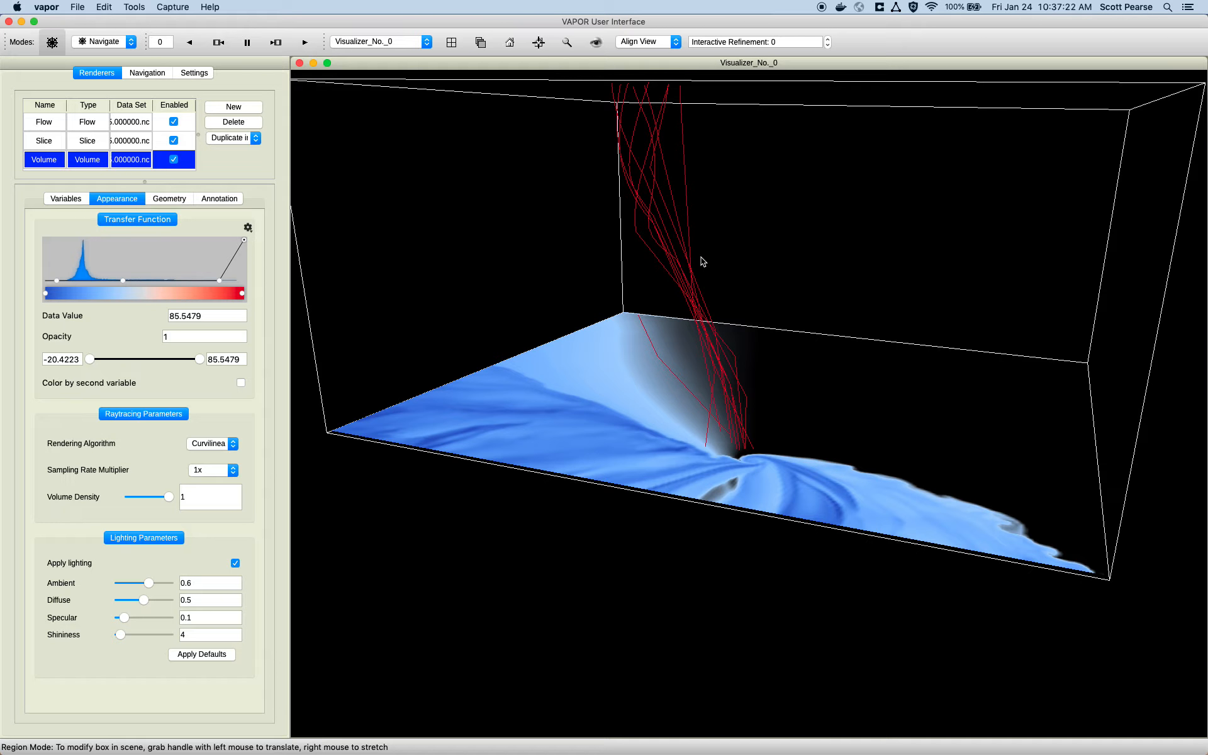
drag(689, 315, 659, 319)
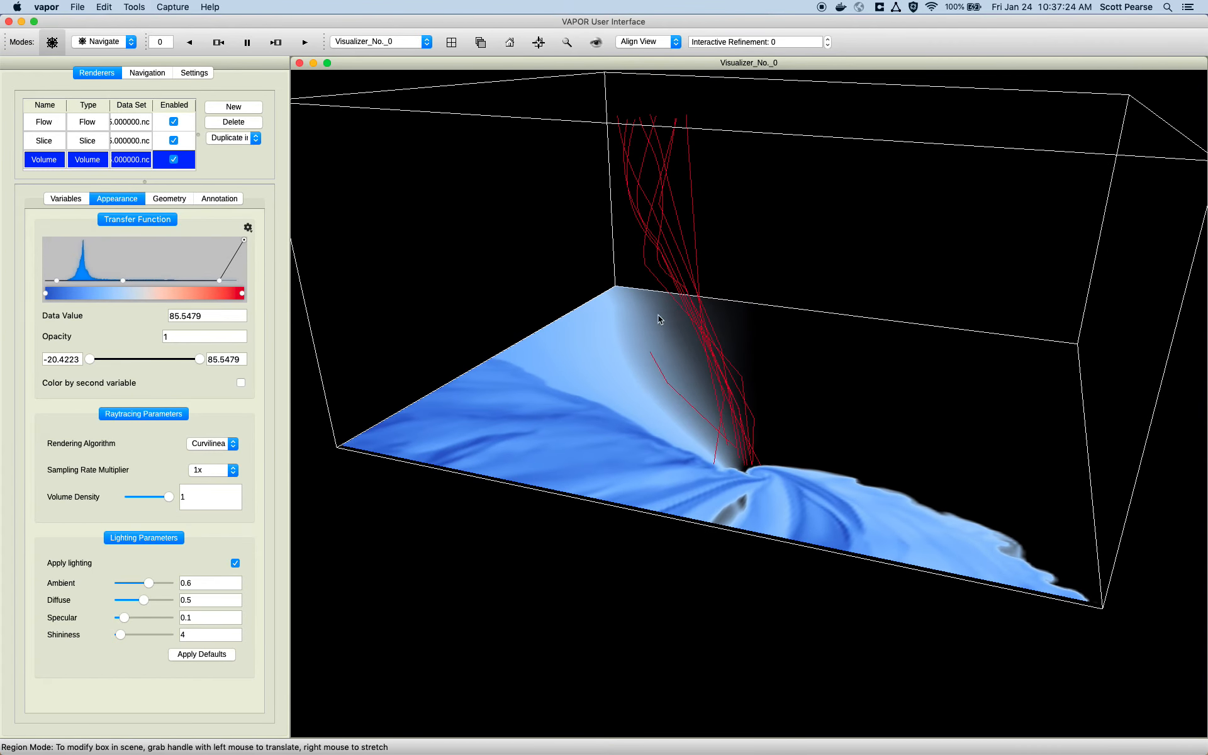
drag(244, 240, 228, 236)
drag(598, 269, 607, 277)
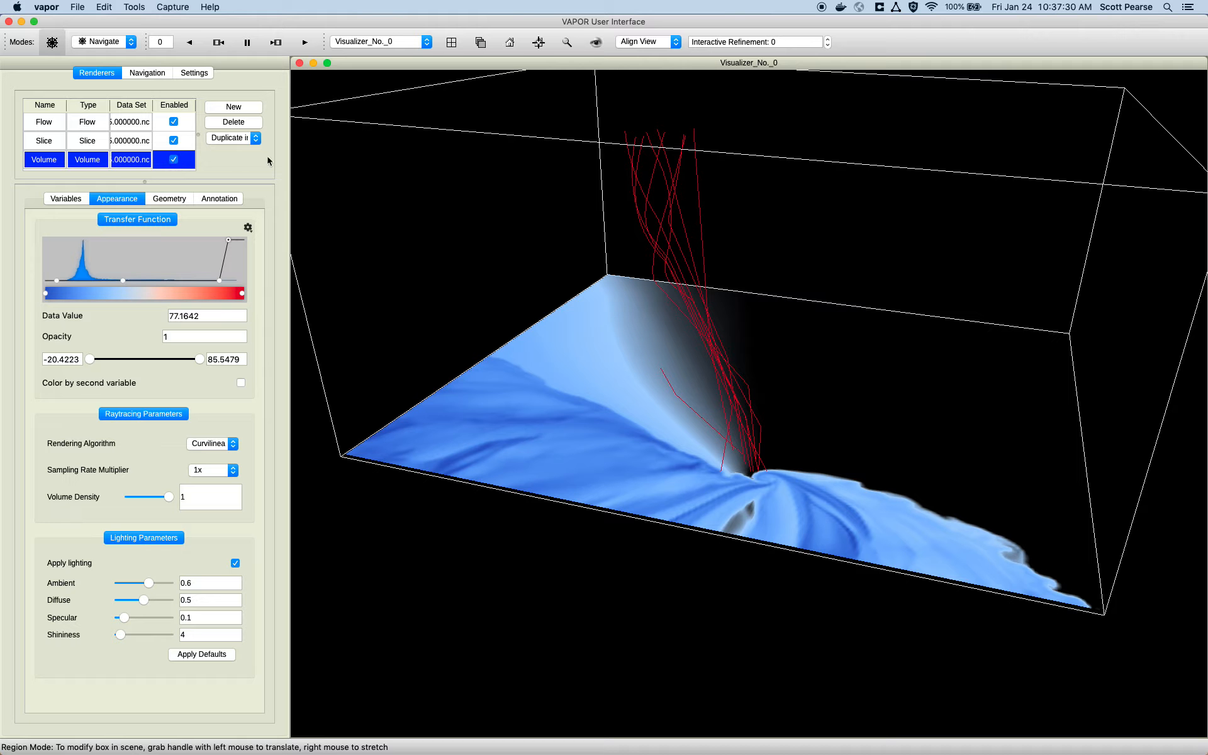
Step: Disable the Volume renderer, select the Slice renderer and switch the interaction mode from Navigate to Region
click(173, 159)
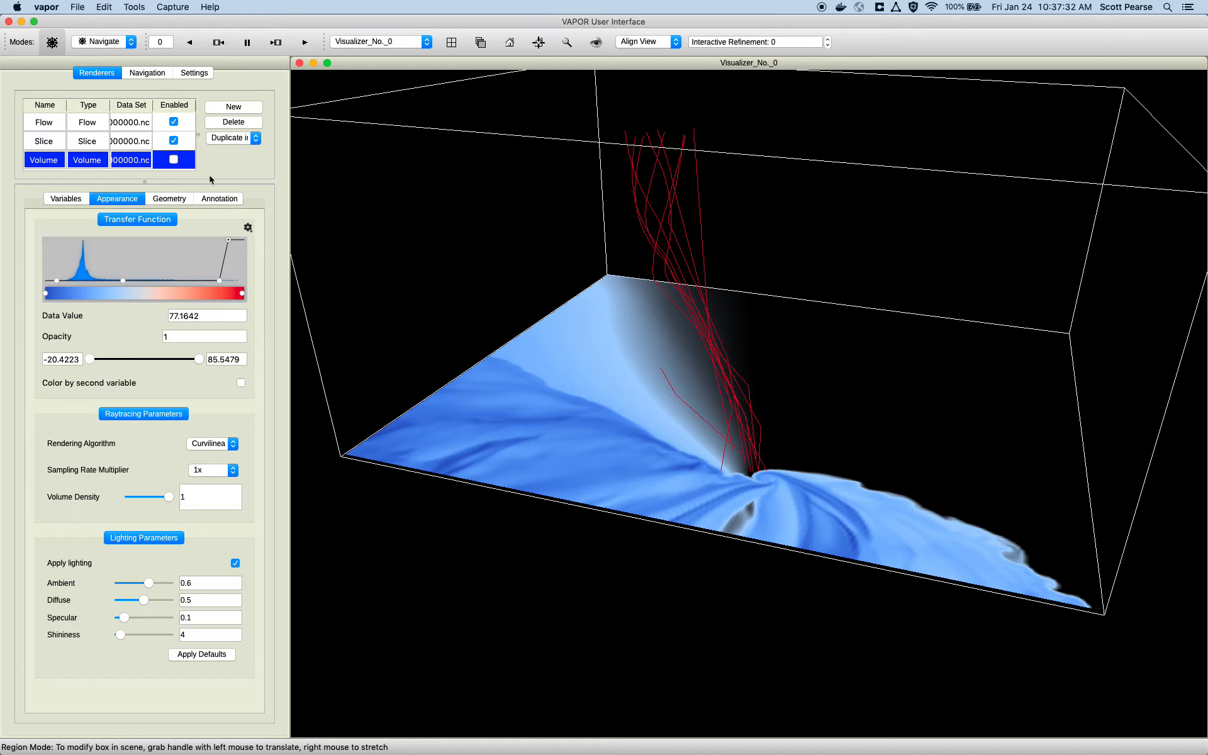
click(124, 142)
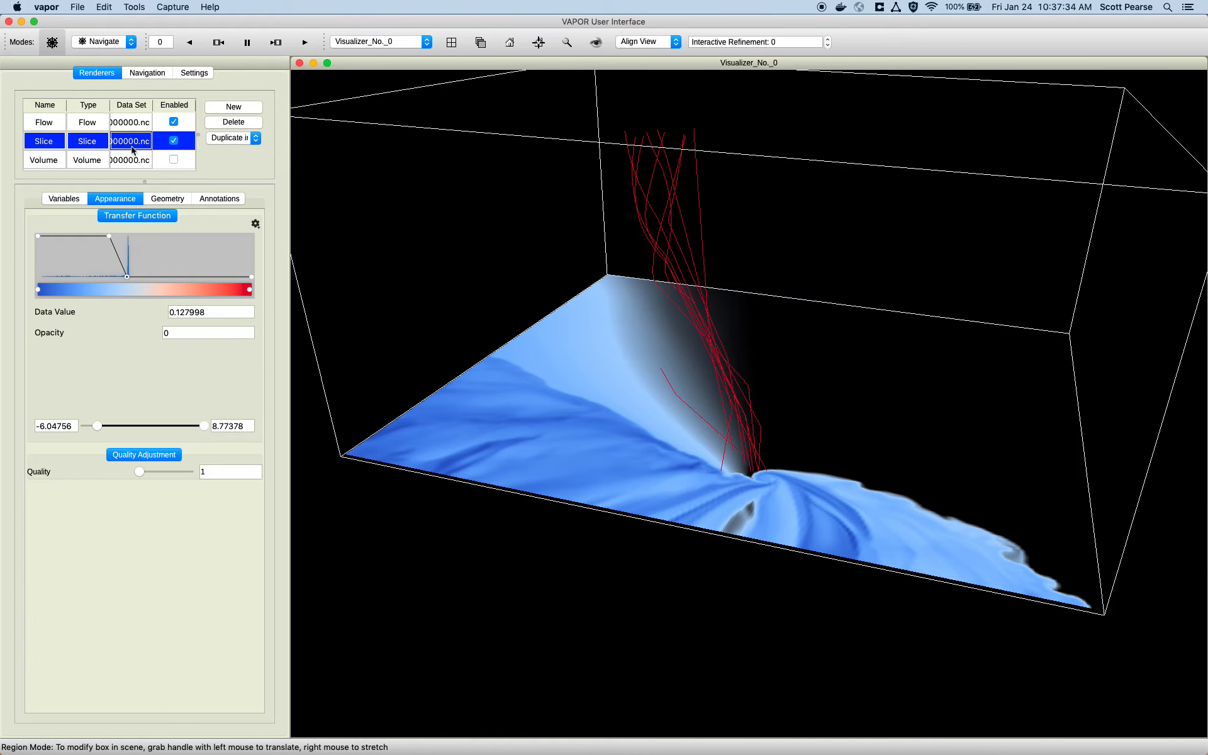
click(118, 44)
click(103, 55)
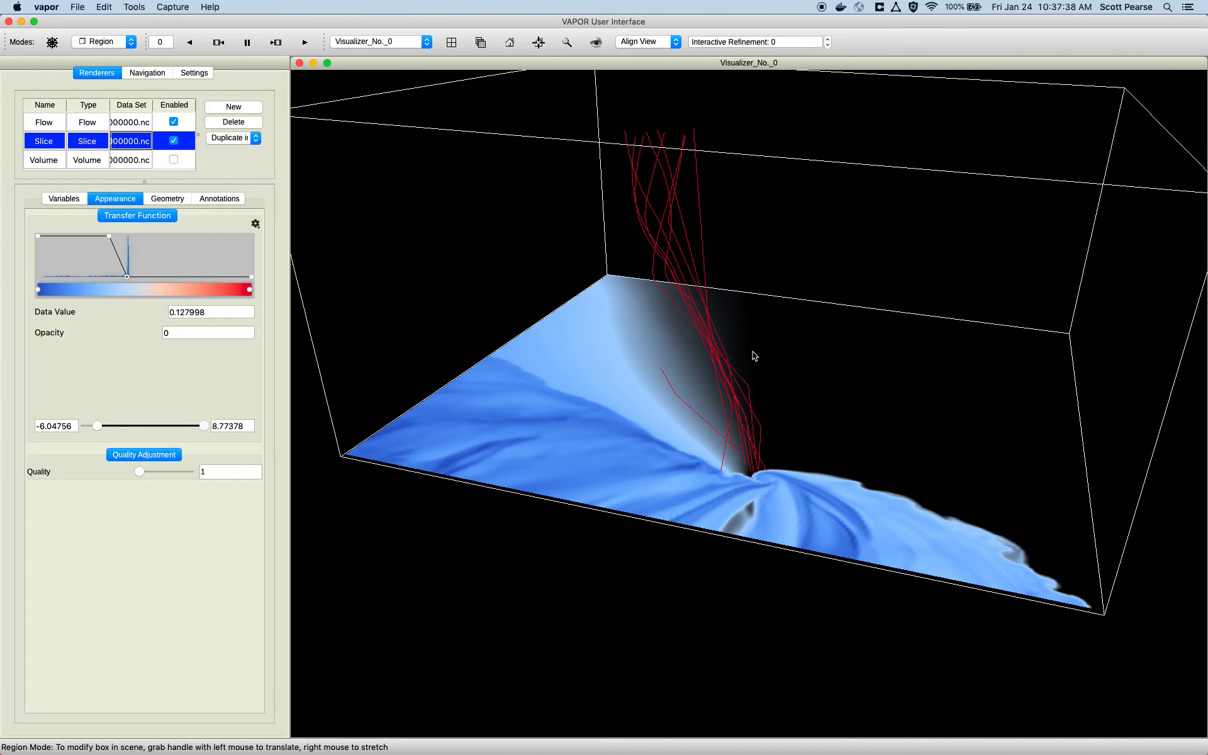
Step: Raise the XY slice plane above the domain floor to a Z location of 0.26125
mouse_move(775, 350)
mouse_down()
mouse_move(781, 327)
mouse_move(768, 370)
mouse_move(773, 357)
mouse_up()
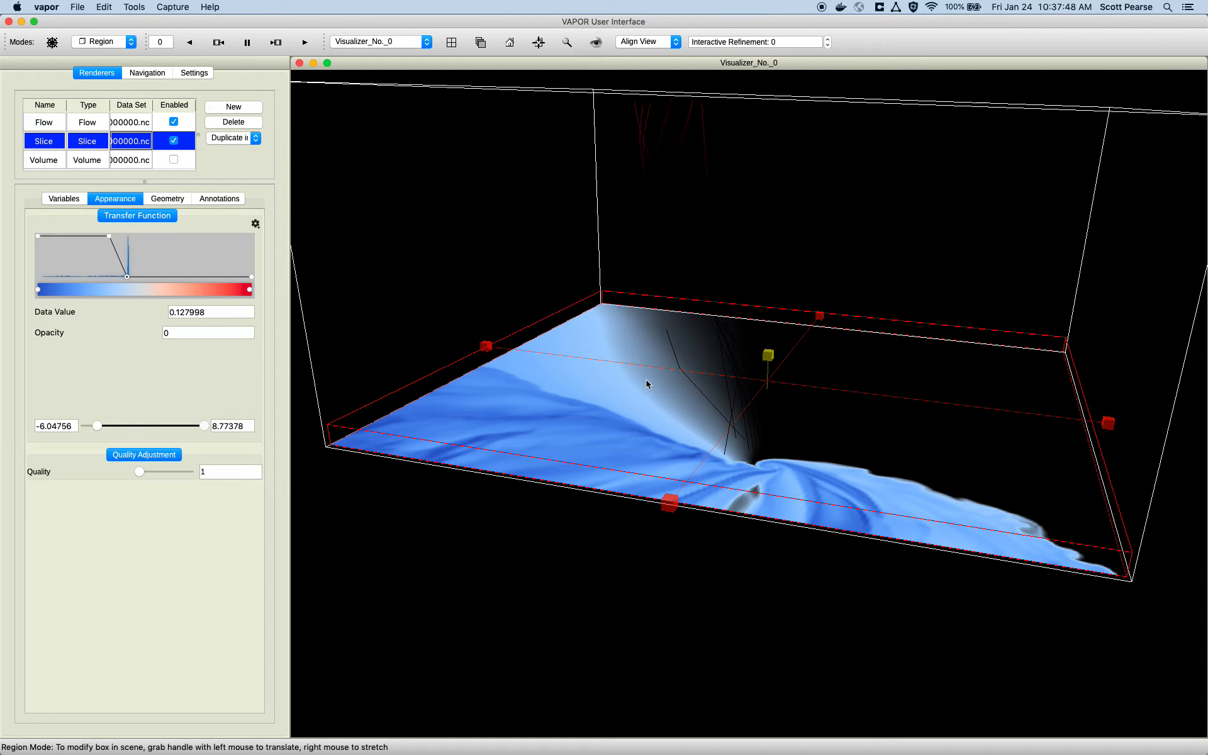
drag(767, 355, 771, 357)
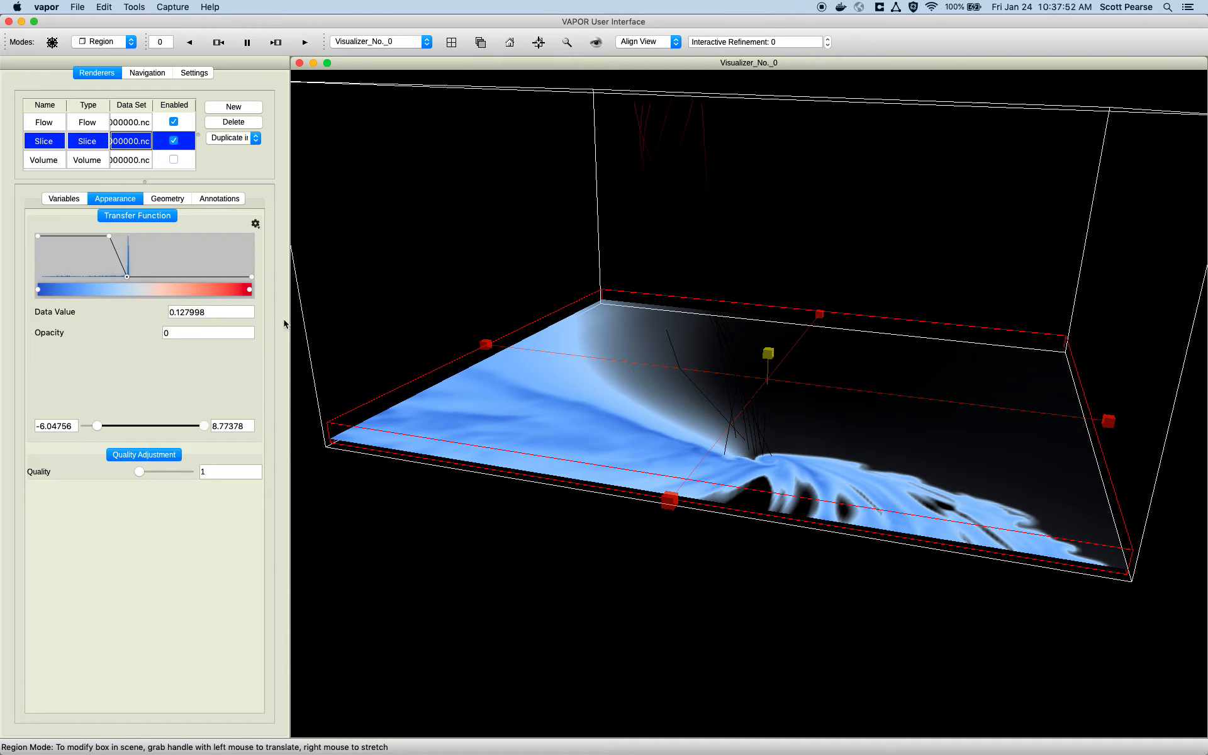
click(167, 199)
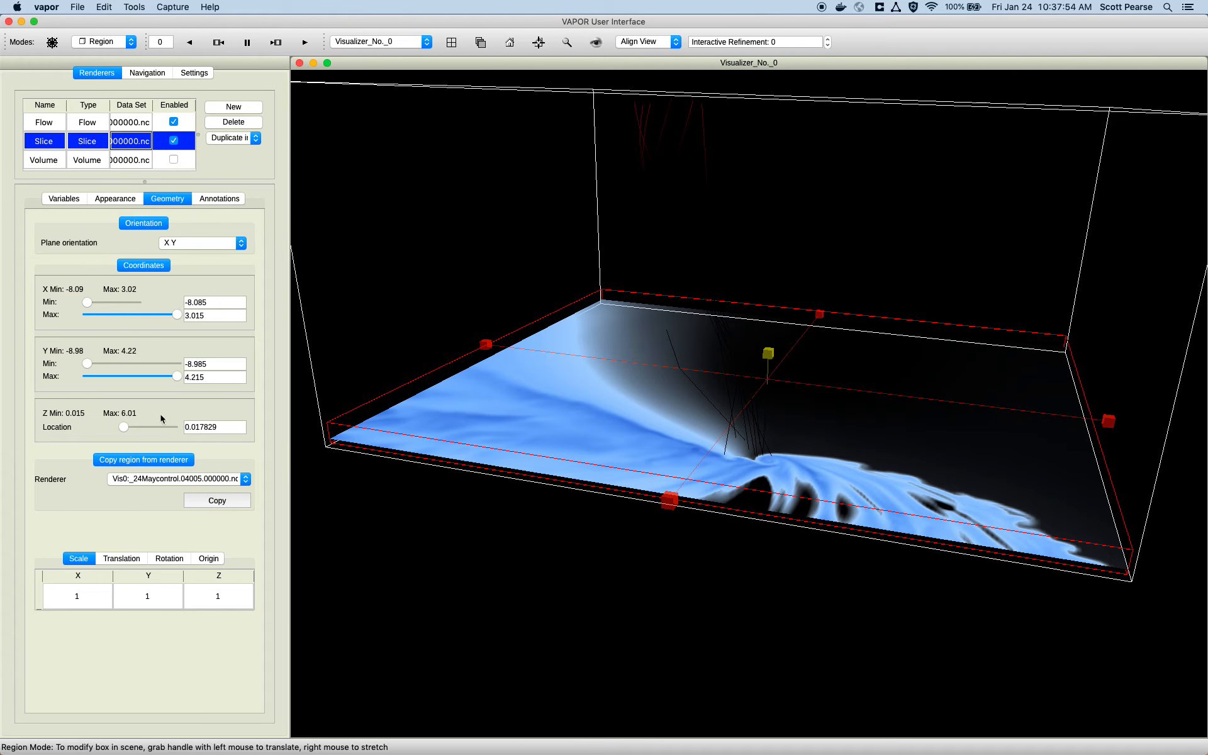
drag(123, 427, 127, 432)
click(129, 430)
drag(436, 475, 415, 475)
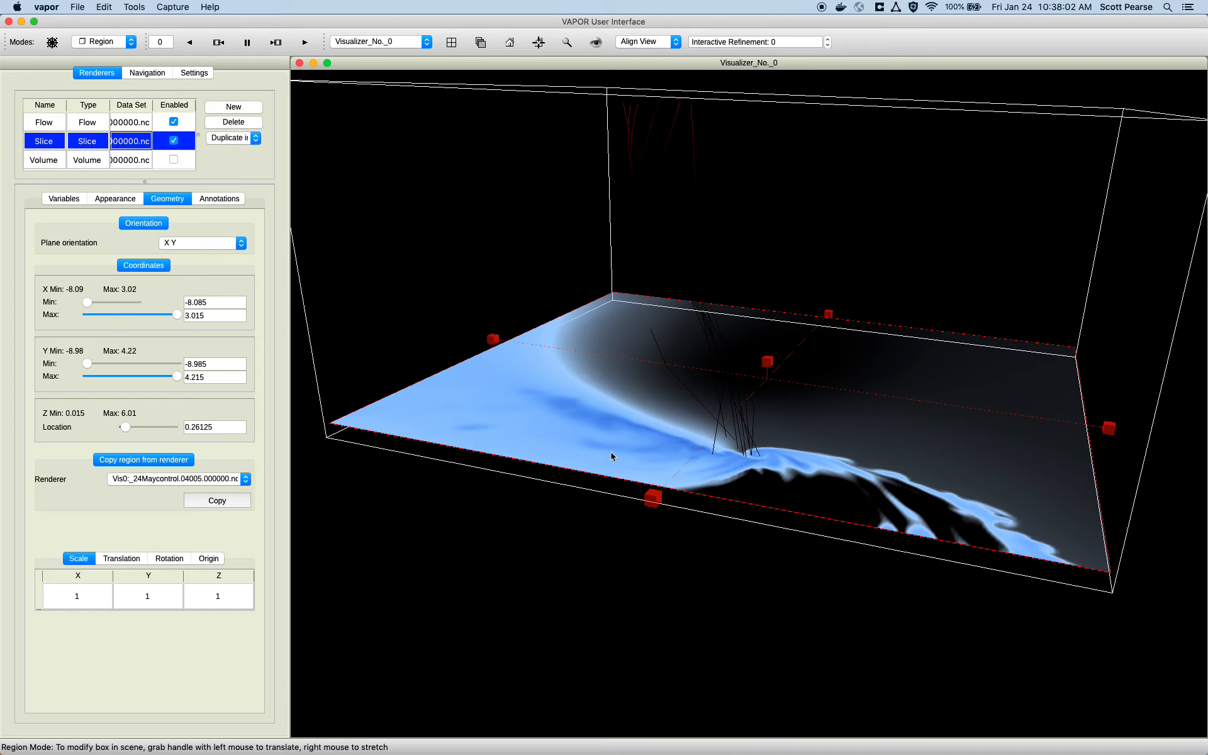
Step: Change the Slice renderer's variable name to winterp and show its transfer function
click(106, 200)
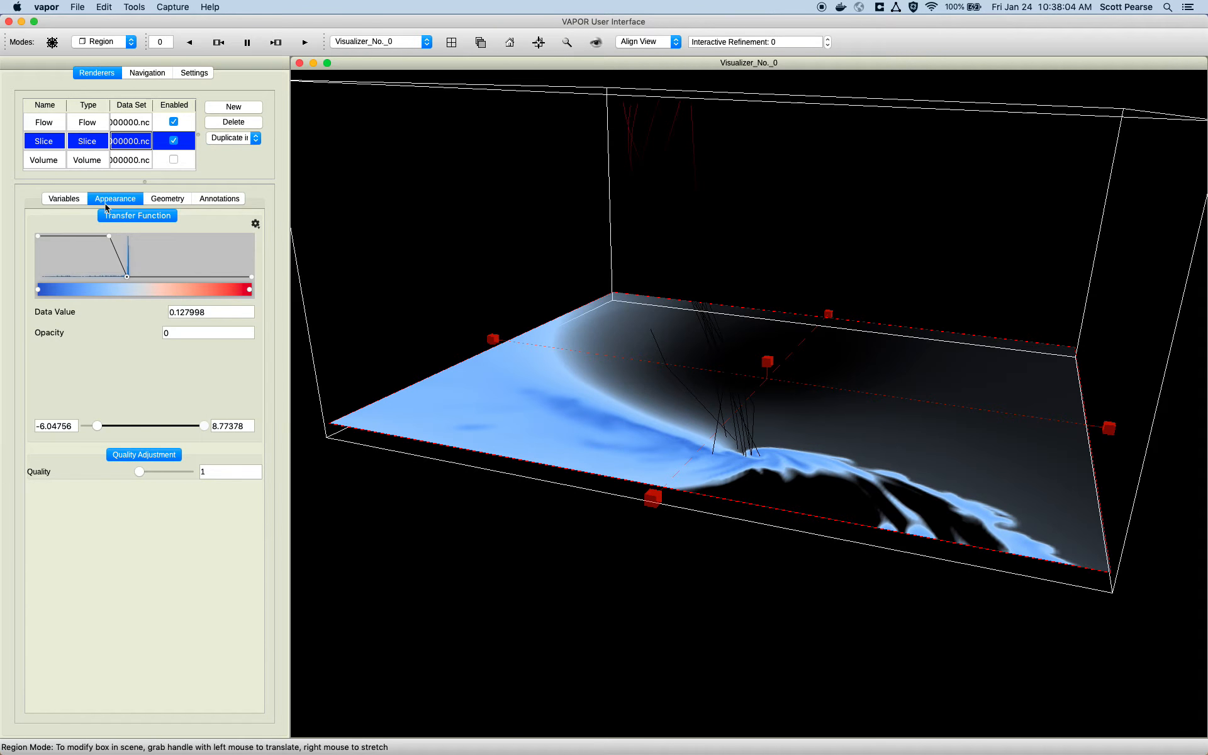
click(77, 199)
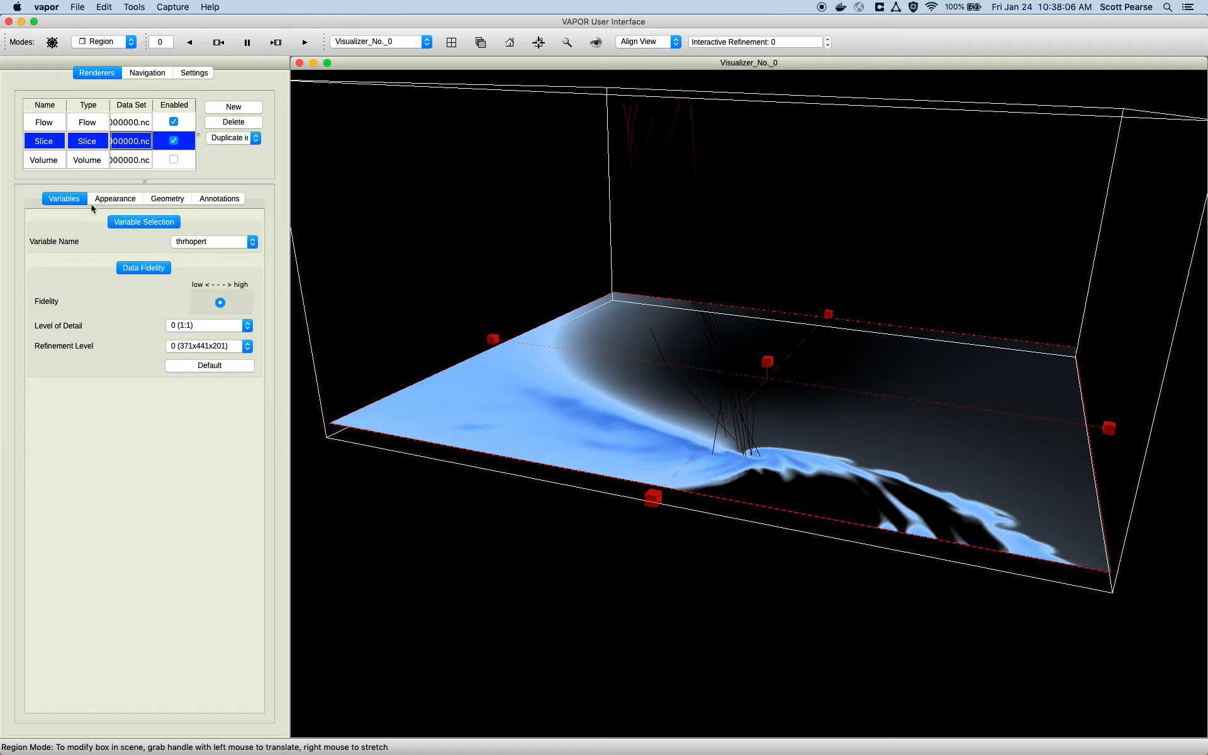
click(223, 242)
click(207, 283)
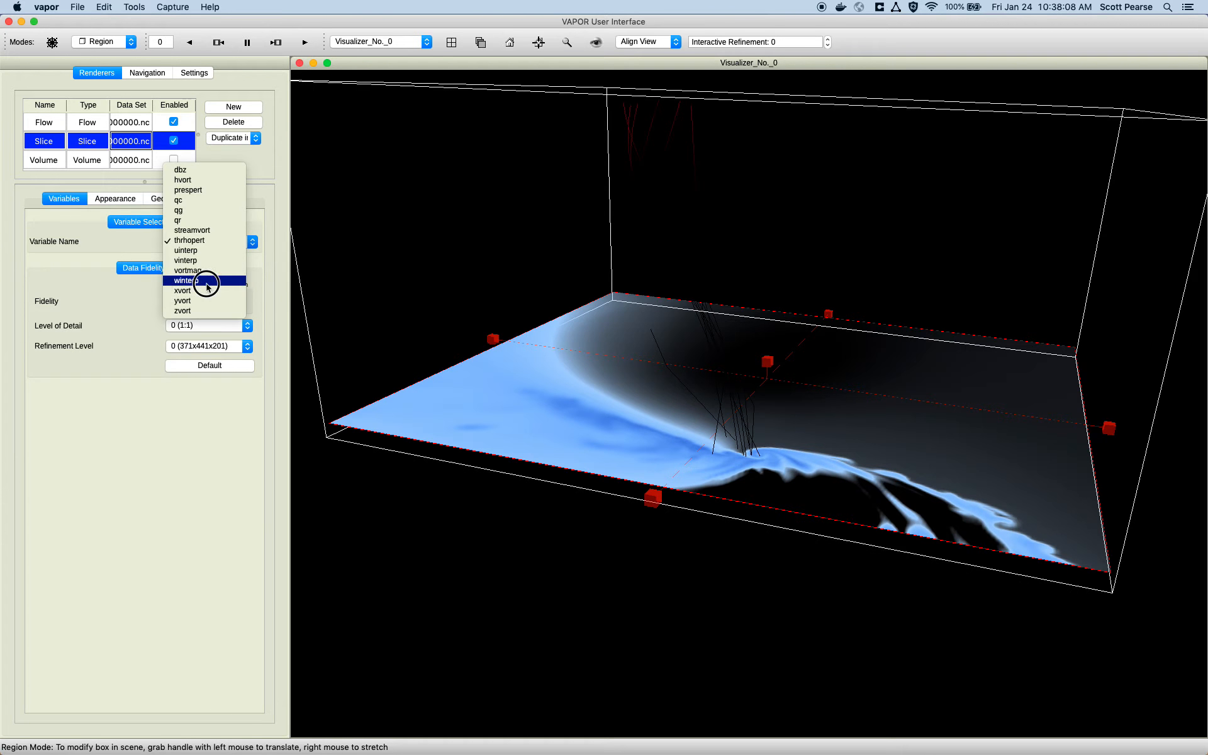
click(139, 202)
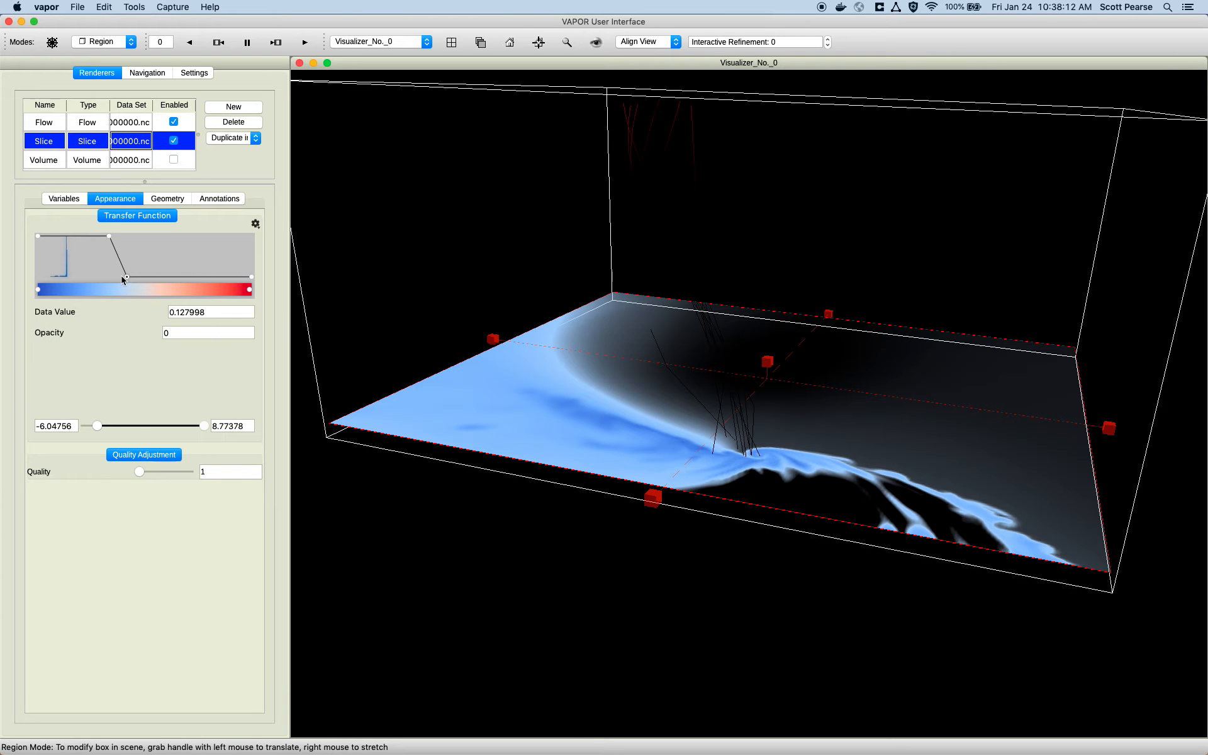
Step: Reshape the slice's opacity curve to hide low winterp values and reach full opacity at data value 2.97602
click(95, 240)
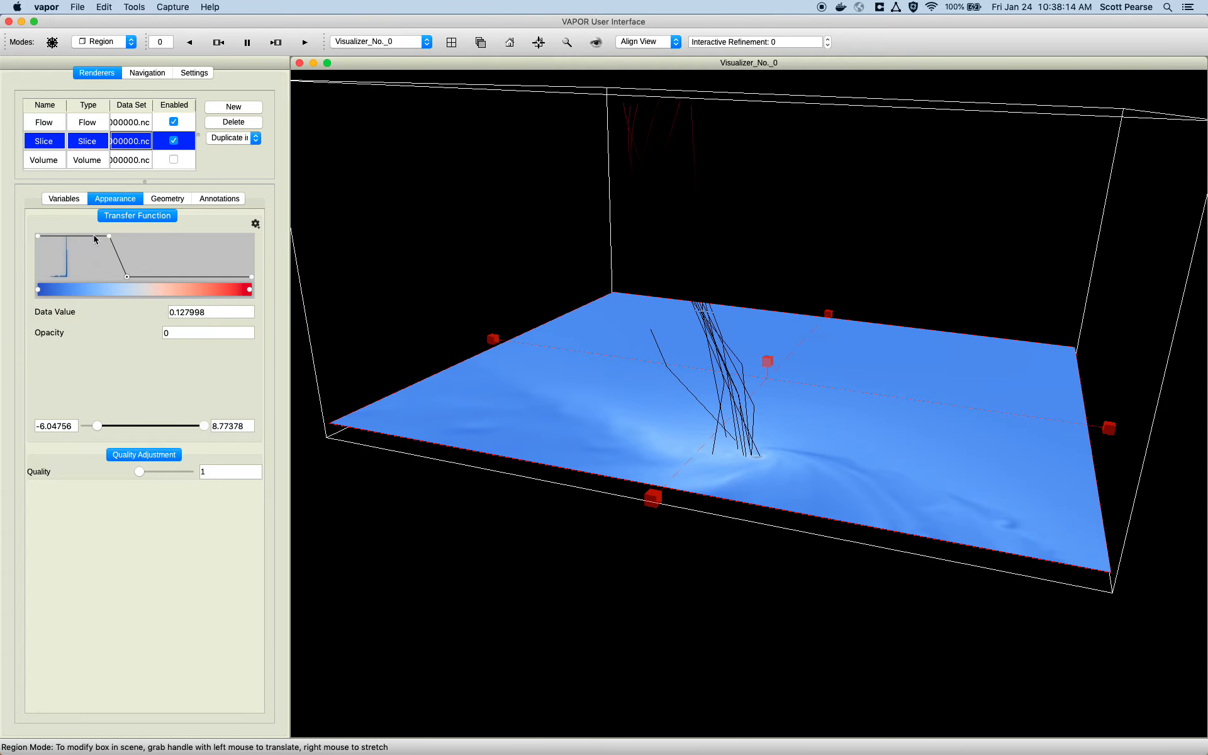
drag(94, 237, 95, 278)
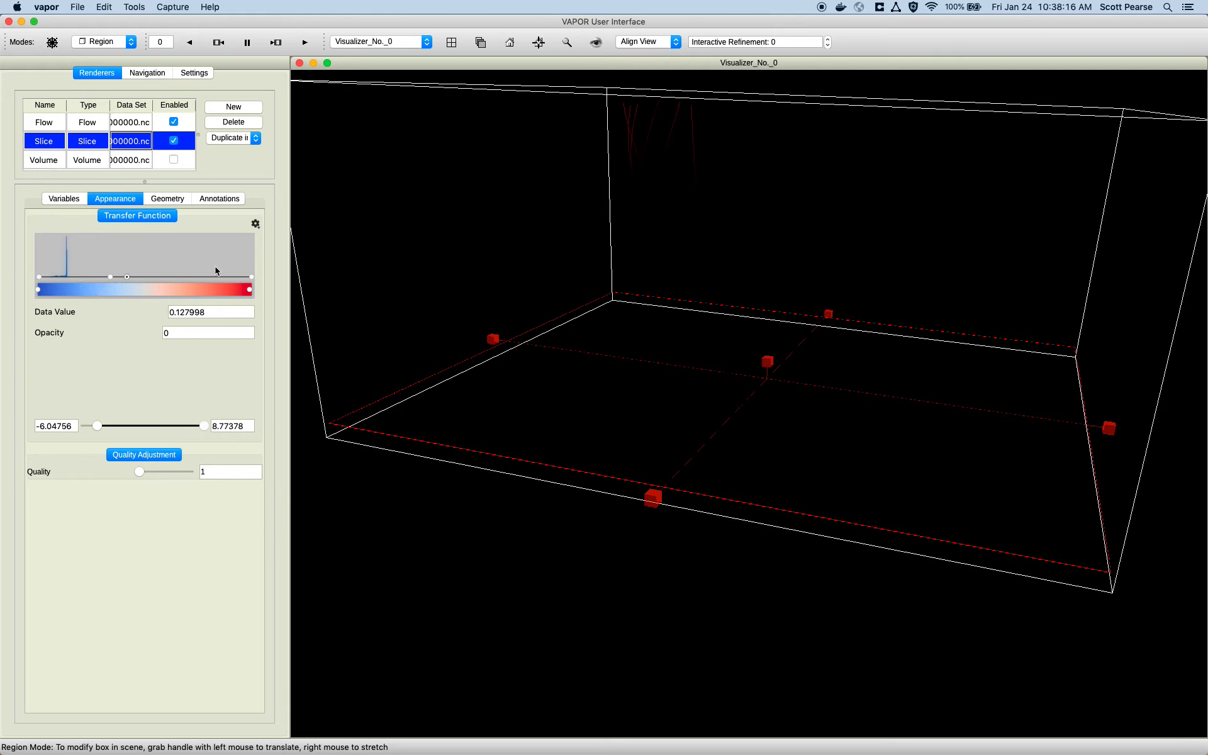
drag(127, 278, 253, 234)
mouse_move(707, 394)
mouse_down()
mouse_move(688, 394)
mouse_move(688, 380)
mouse_up()
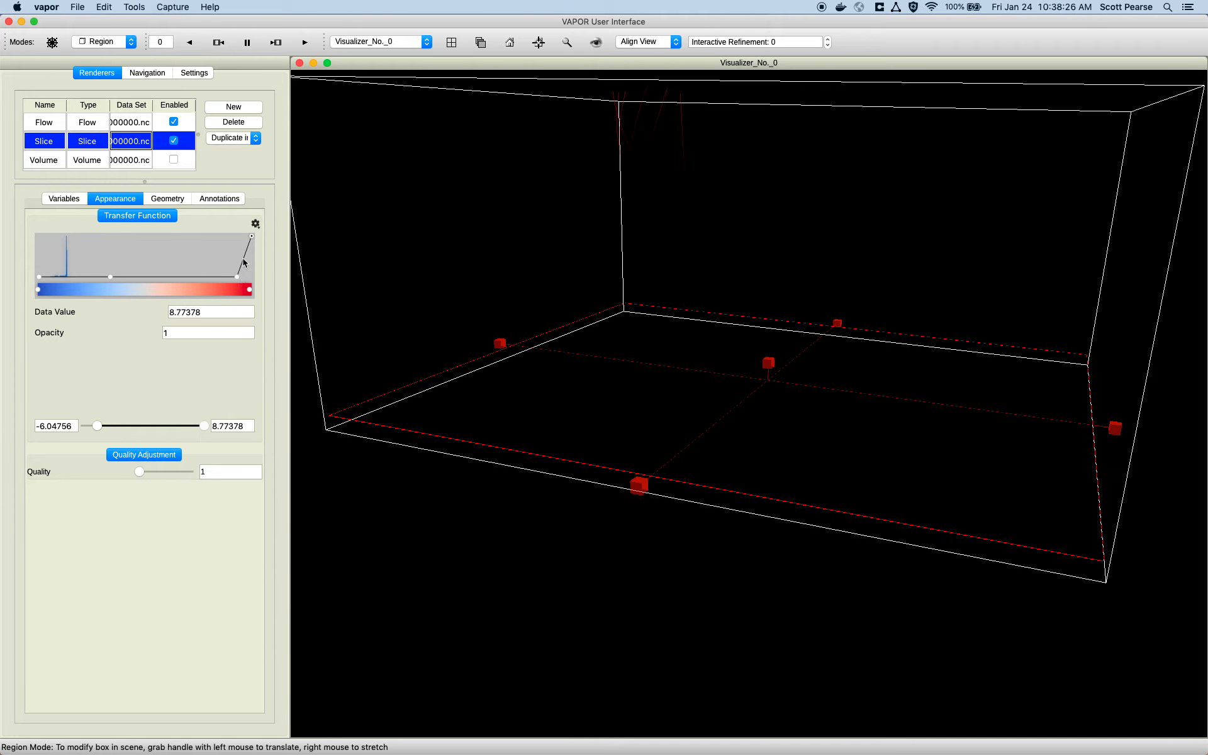
drag(245, 263, 169, 232)
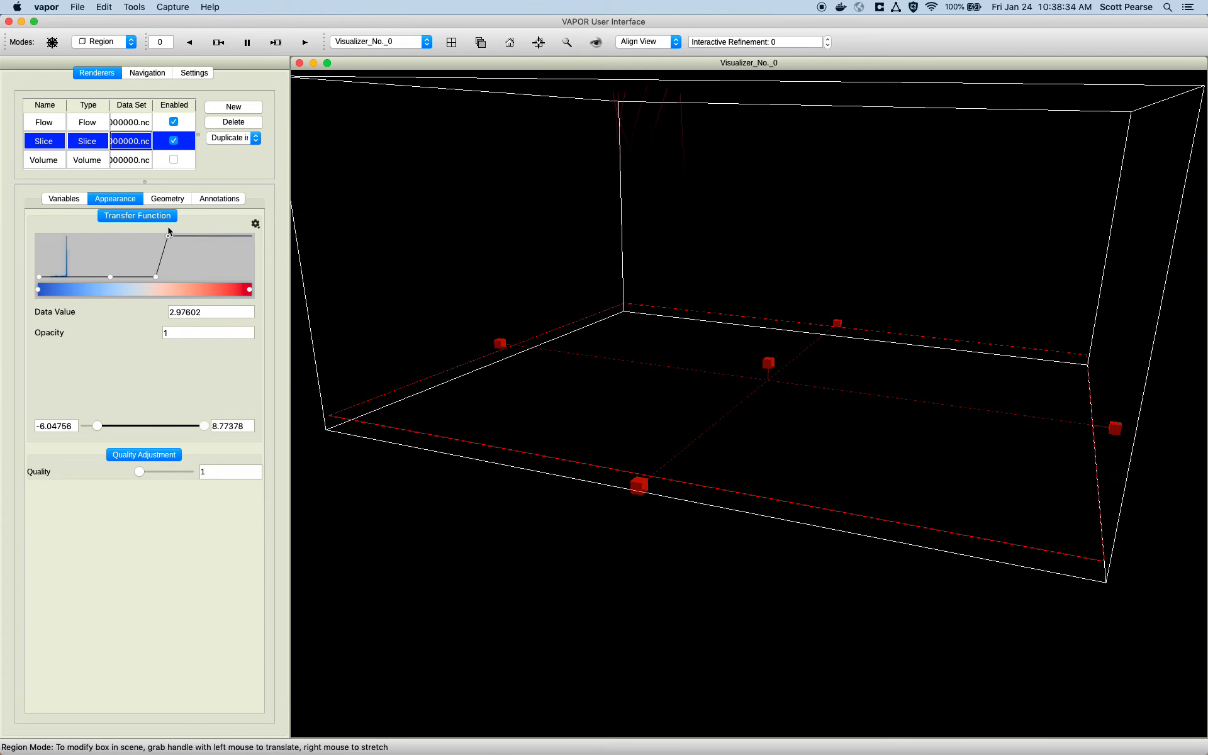
Step: Select the Flow renderer and raise its whole opacity curve so the streamlines are fully opaque at all values
drag(723, 329, 703, 366)
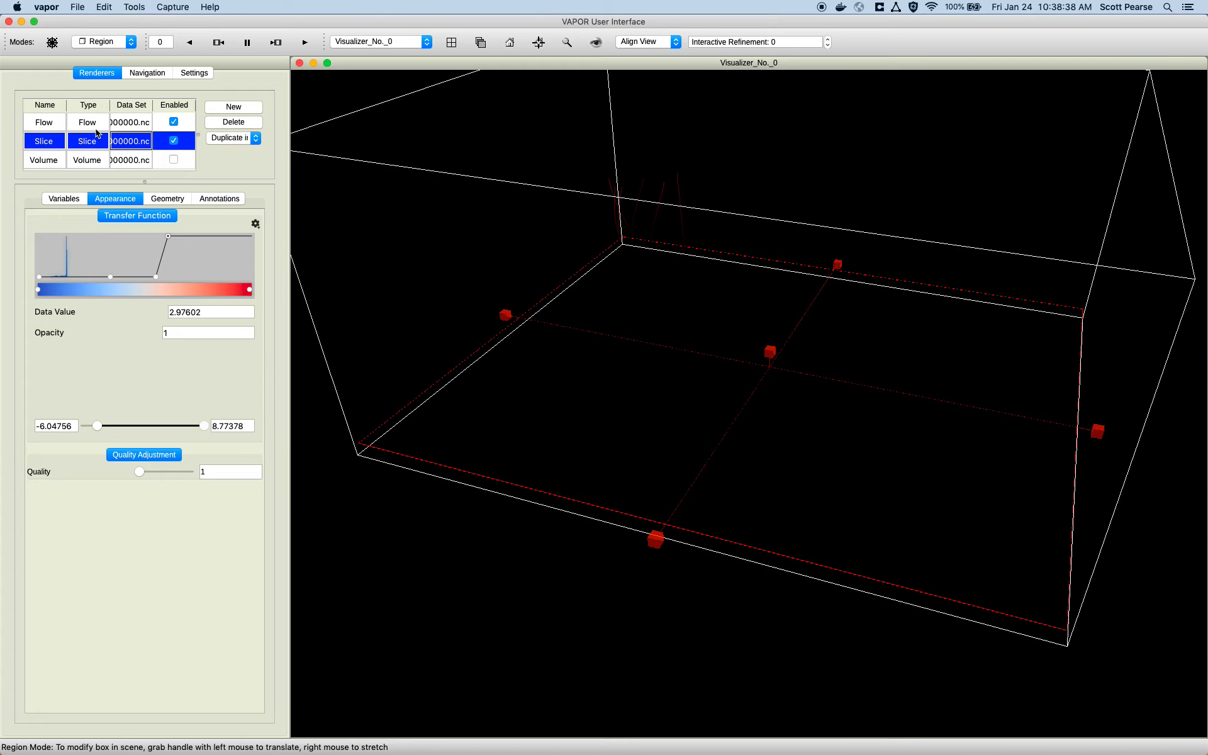
click(142, 123)
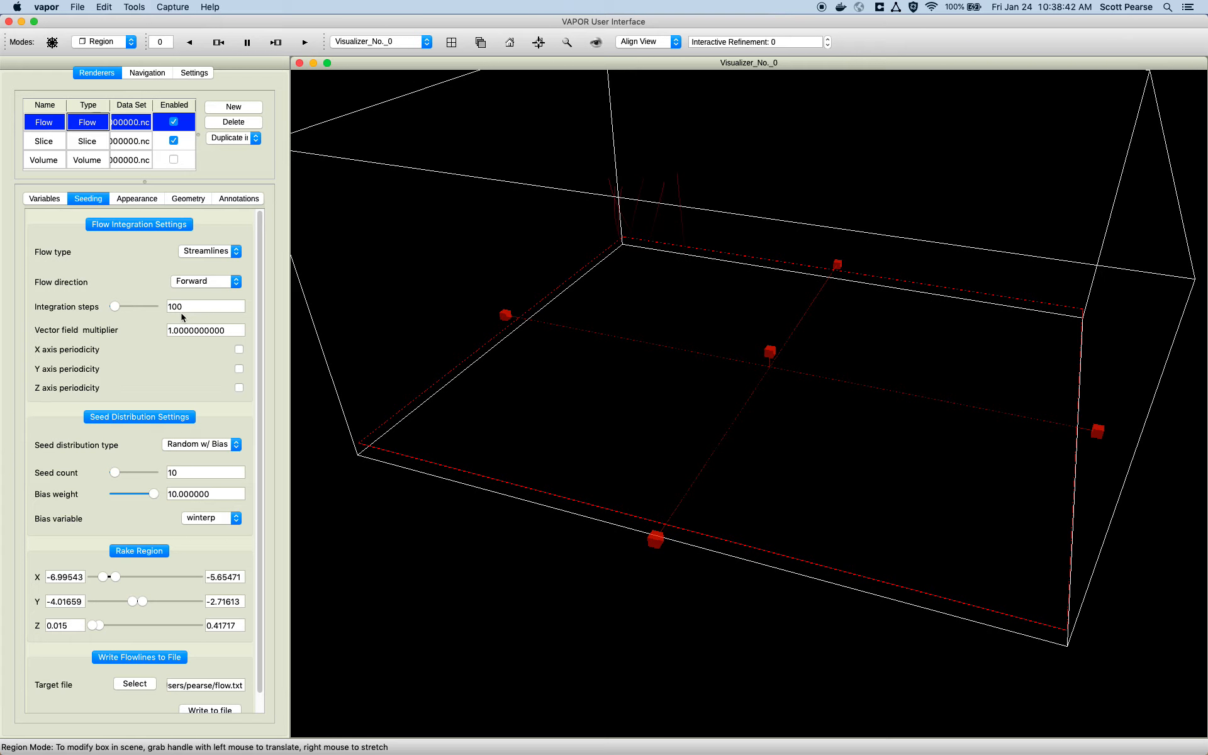
click(137, 199)
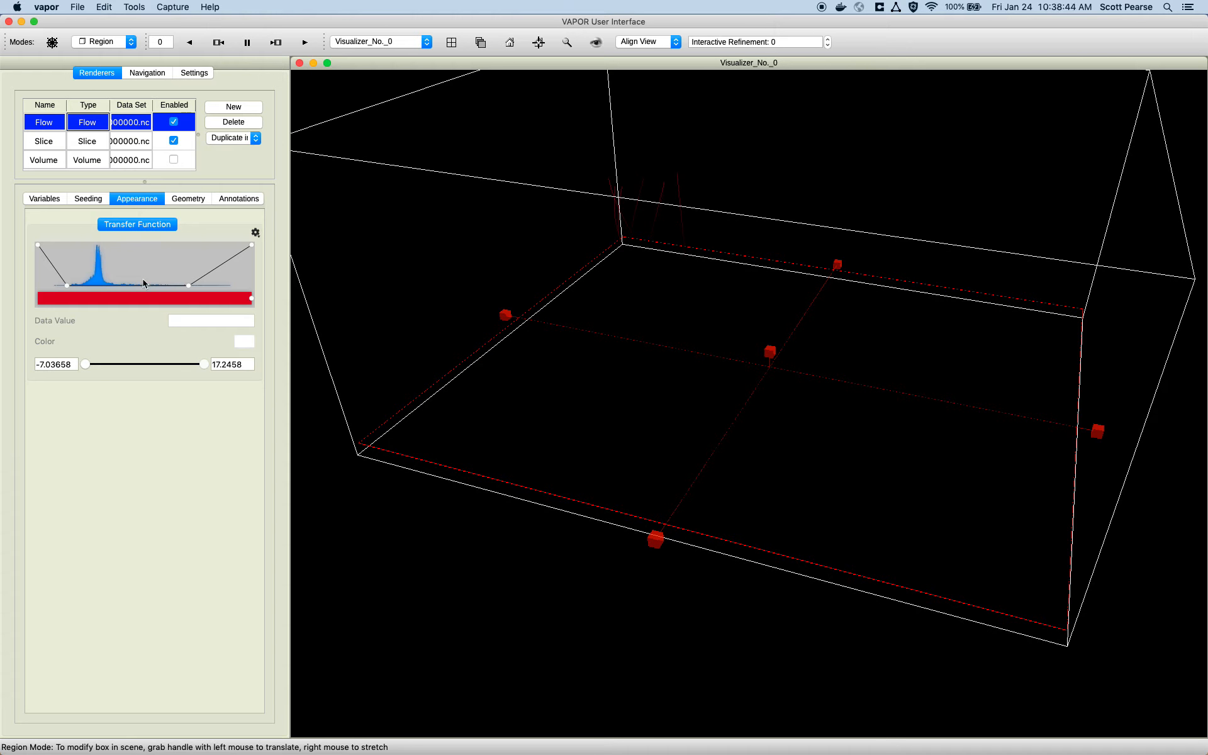
drag(144, 286, 146, 244)
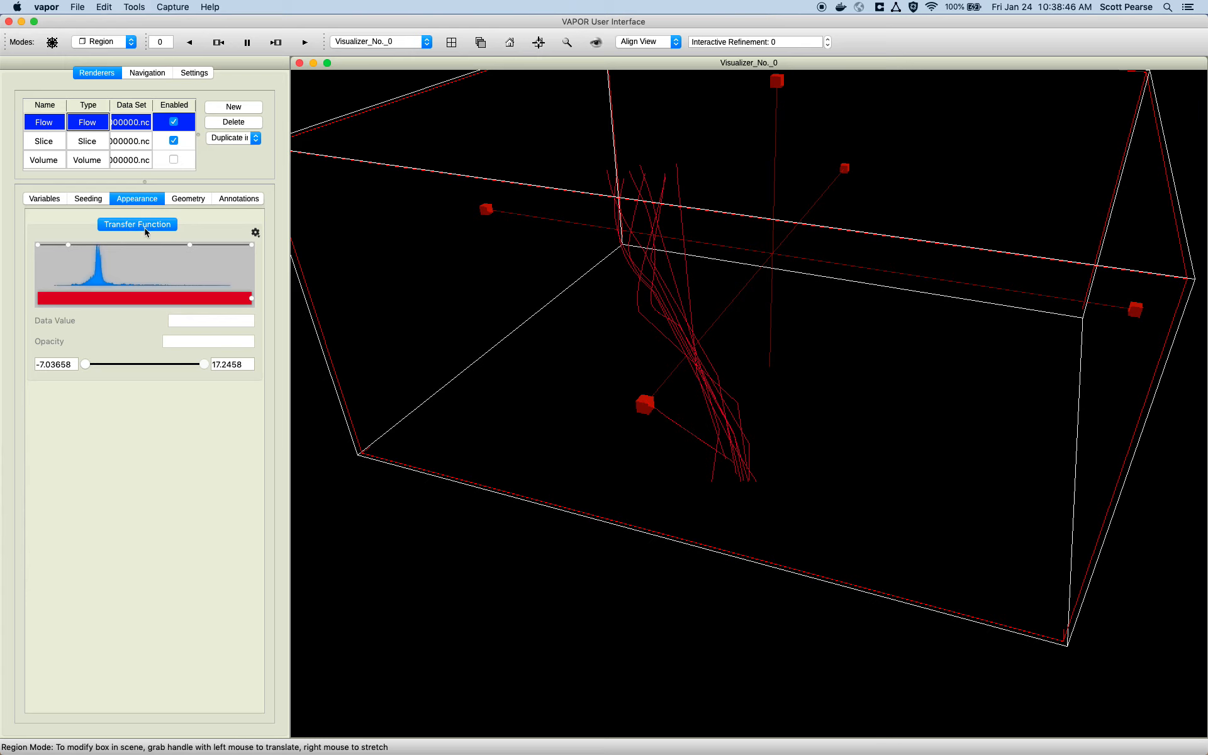
drag(326, 205, 608, 214)
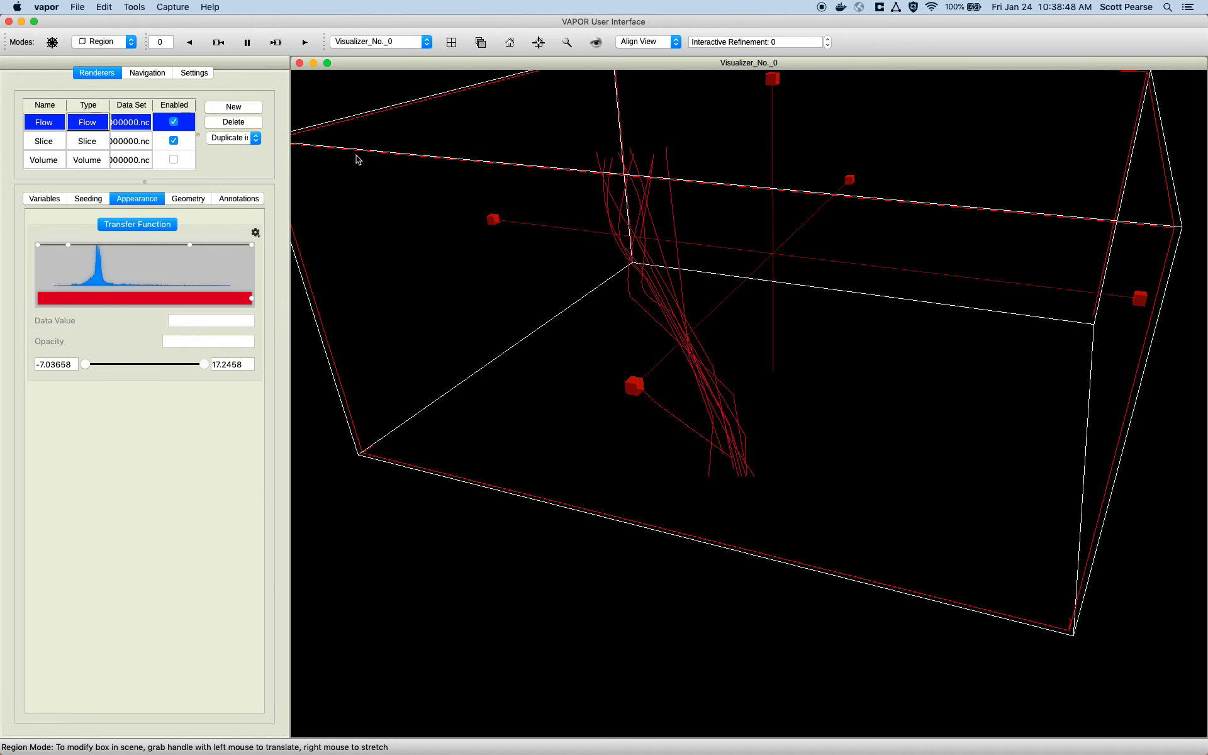
Step: Select the Slice renderer and lower its transfer function's maximum data value to 65.8001
click(124, 158)
click(126, 144)
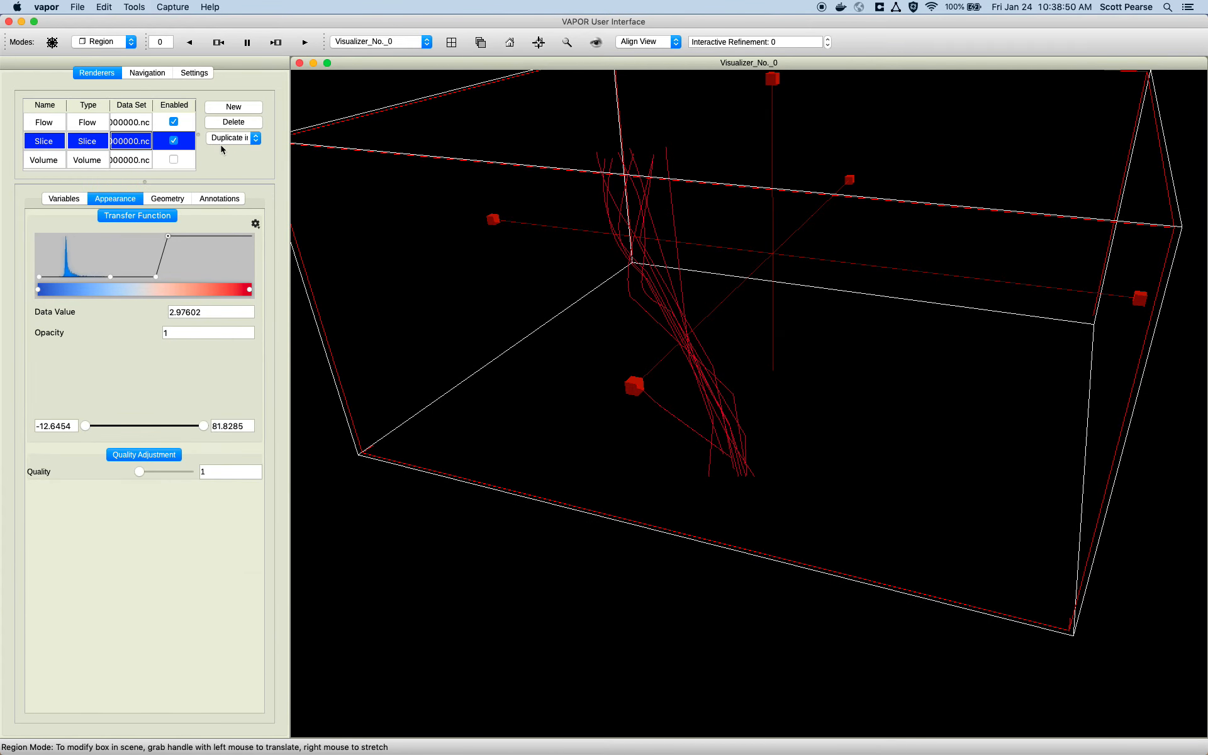
drag(608, 323, 623, 321)
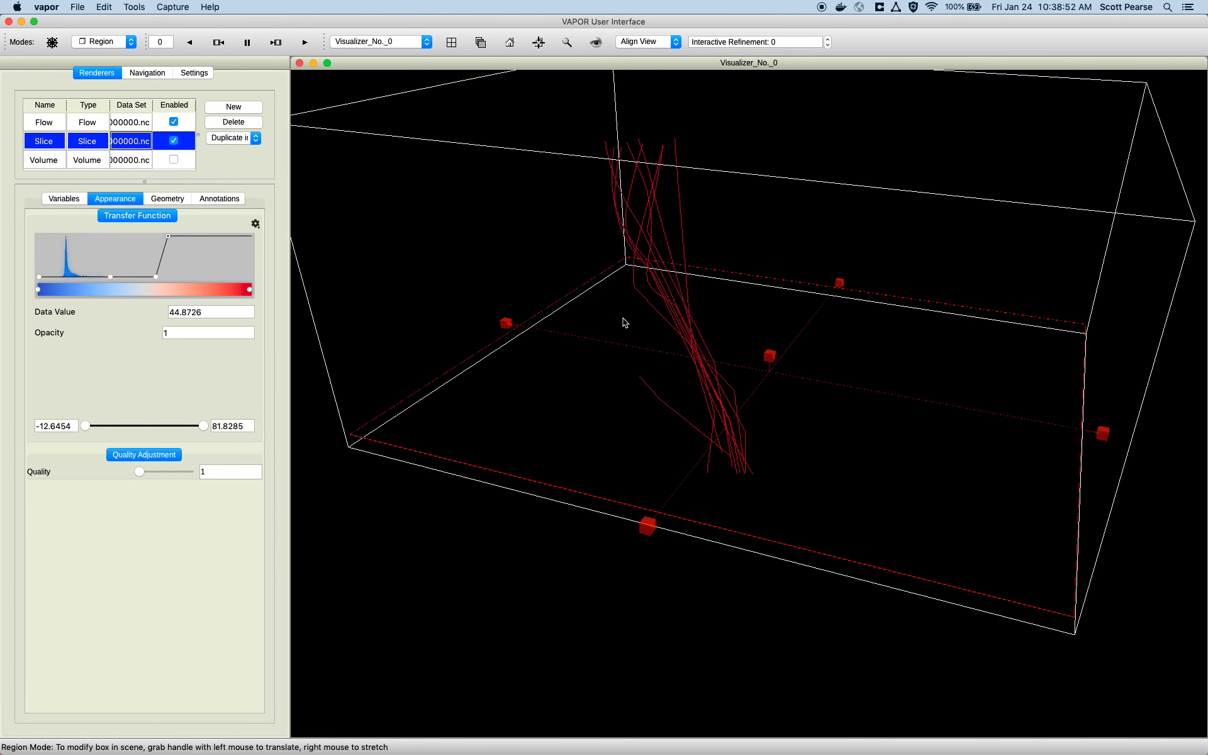
drag(478, 311, 697, 347)
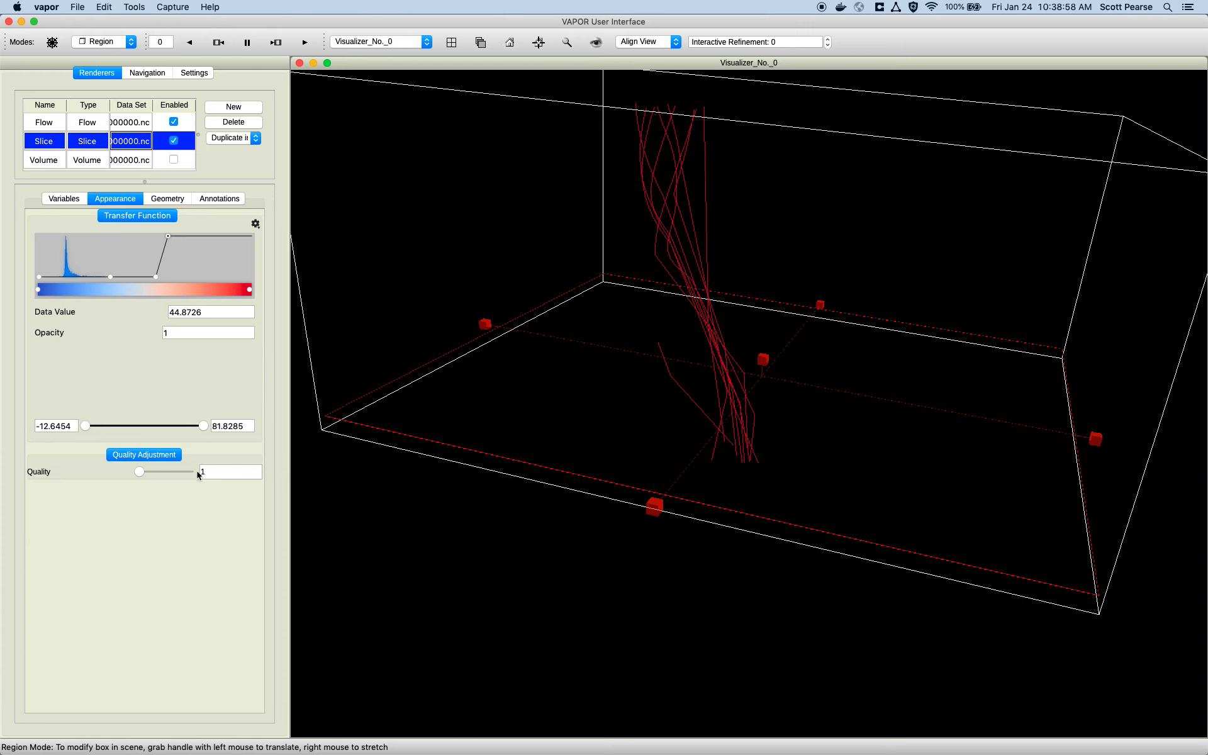
mouse_move(203, 426)
mouse_down()
mouse_move(123, 415)
mouse_move(182, 416)
mouse_up()
Step: Try Boolean scaling on the Slice renderer's transfer function histogram and set it back to Linear
right_click(233, 269)
mouse_move(314, 327)
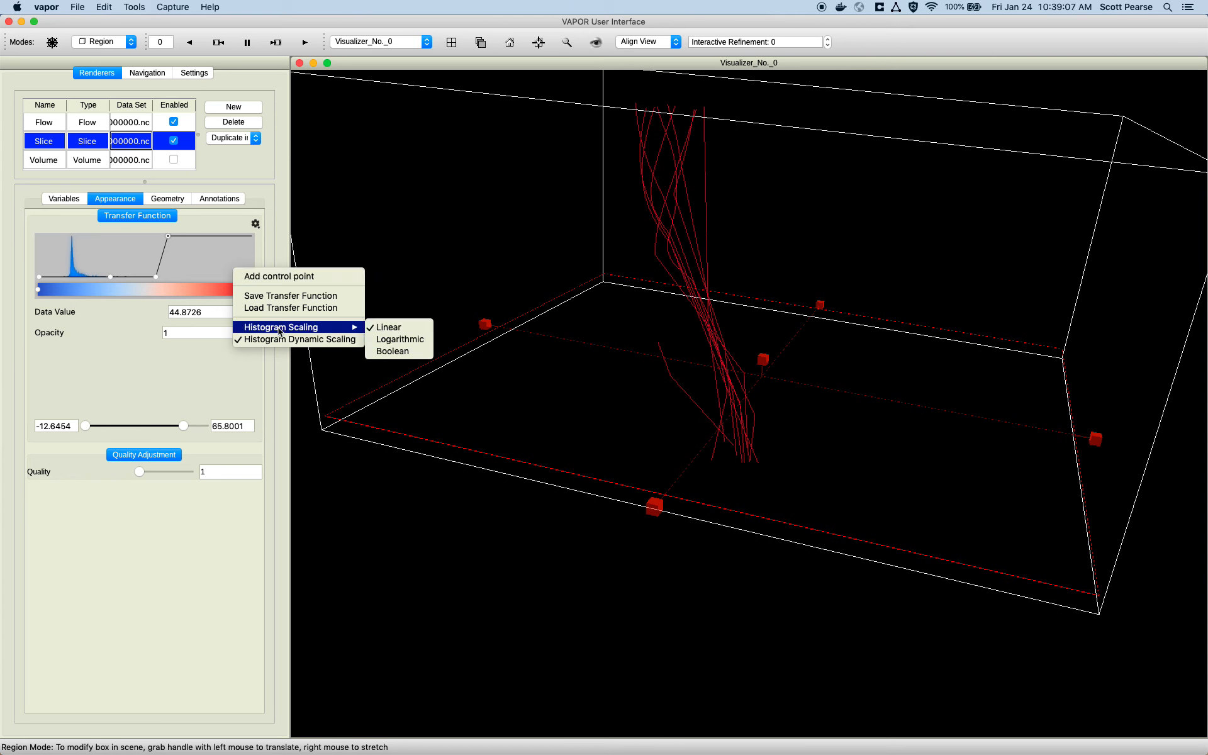
click(390, 350)
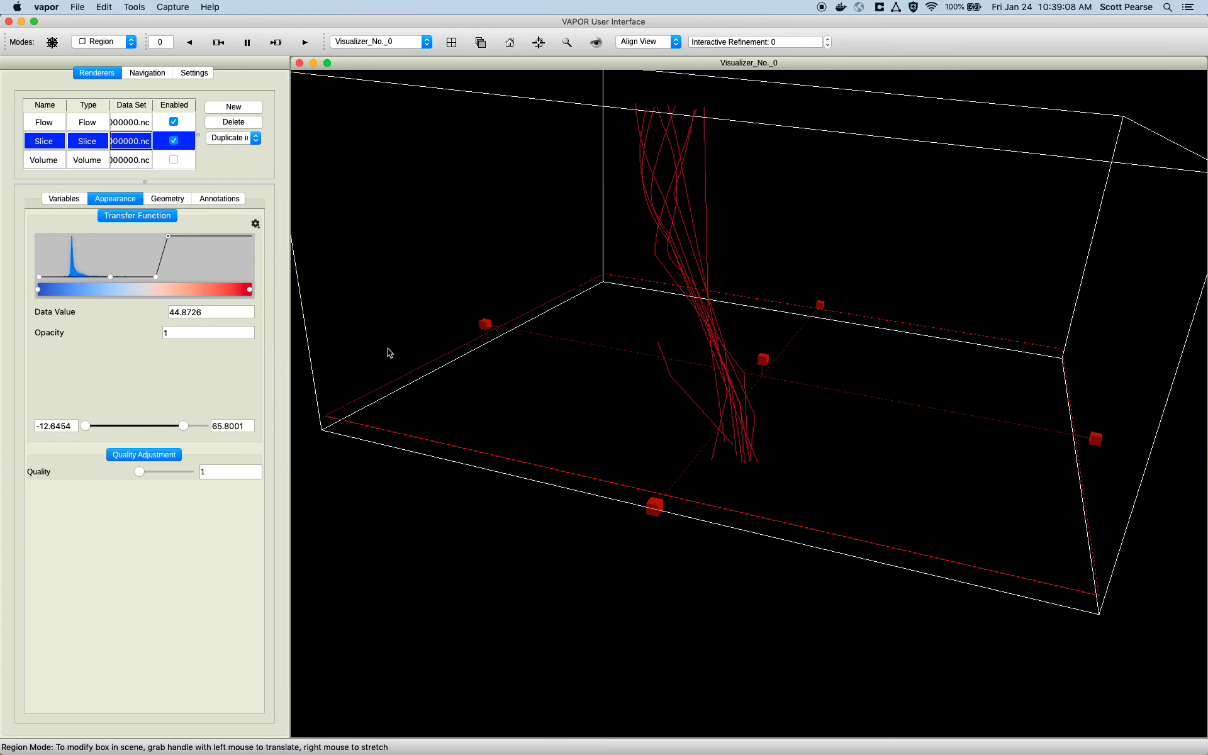
drag(384, 290, 397, 296)
right_click(214, 273)
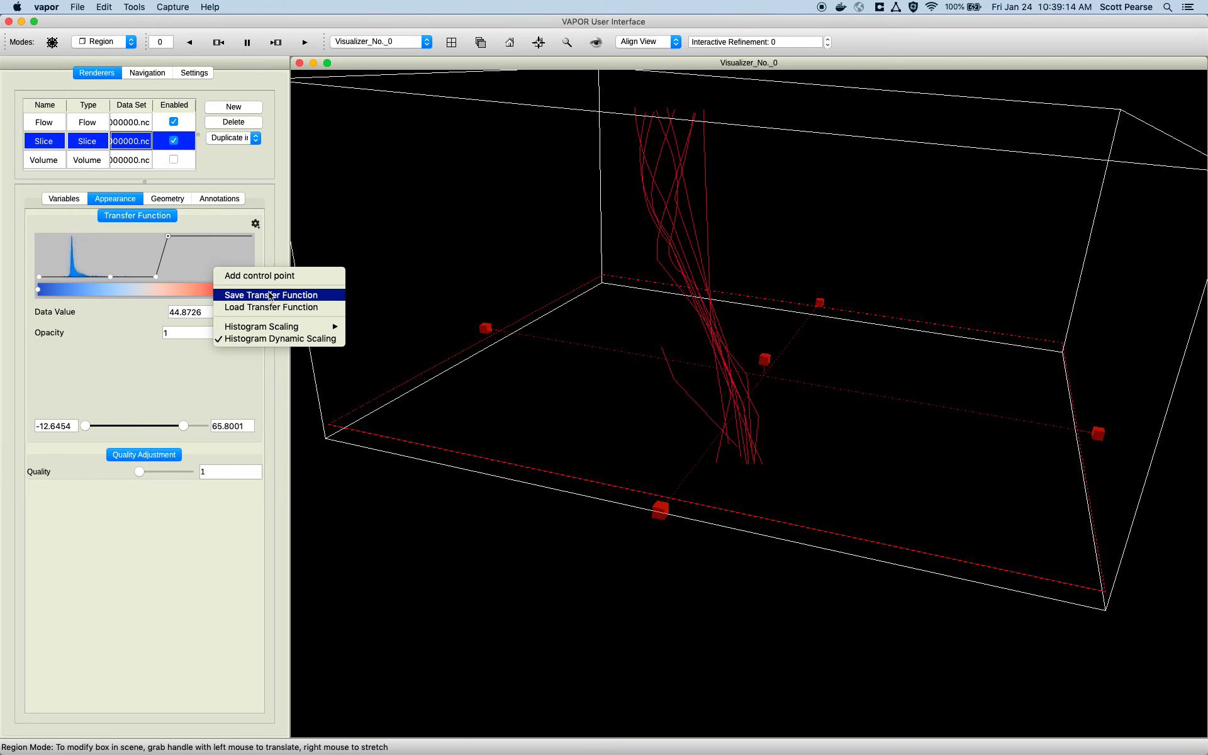
mouse_move(280, 327)
click(396, 326)
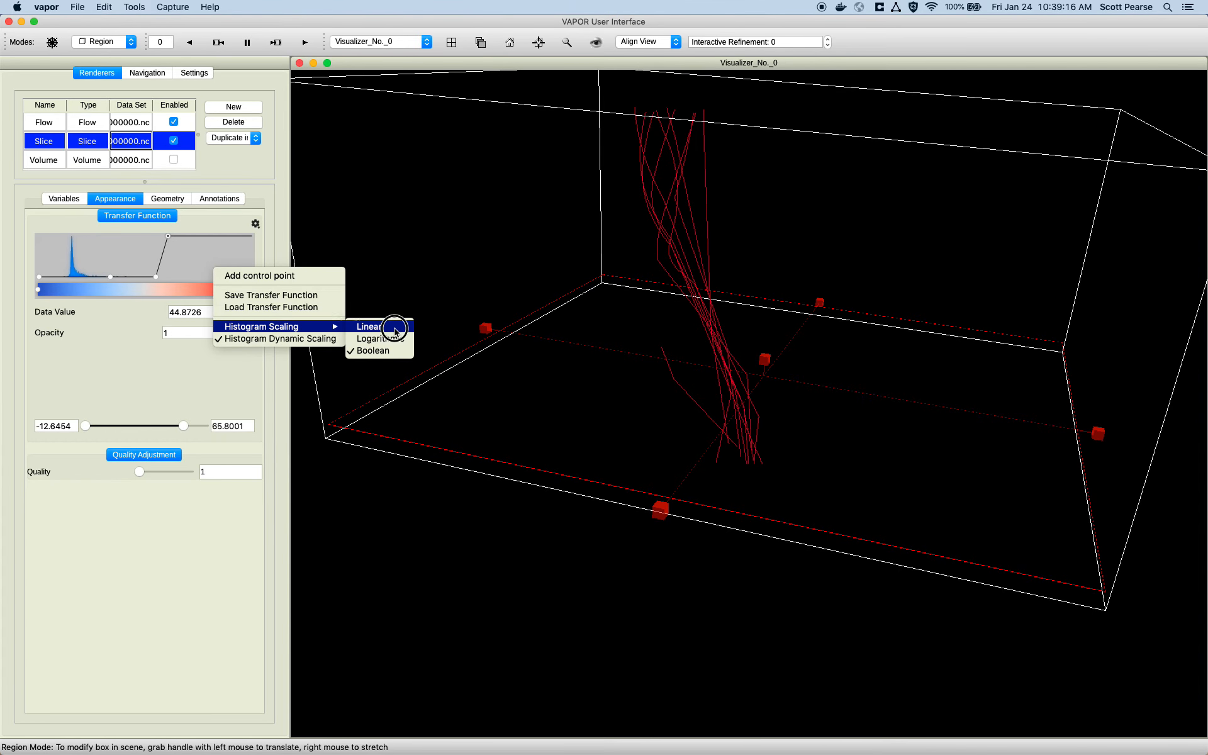
click(401, 339)
drag(400, 336, 397, 341)
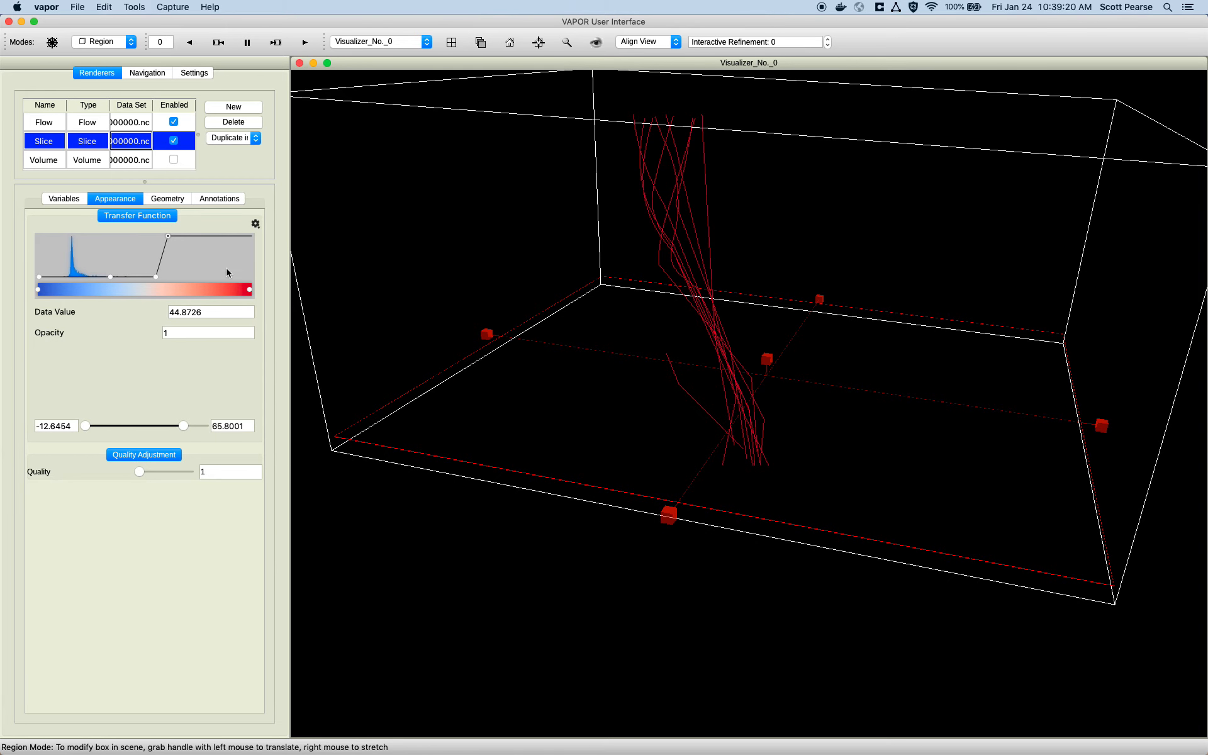
Step: Lower the maximum of the slice's transfer function range to 21.0981 and inspect the slice beneath the streamlines
drag(185, 426, 127, 411)
drag(752, 417, 723, 419)
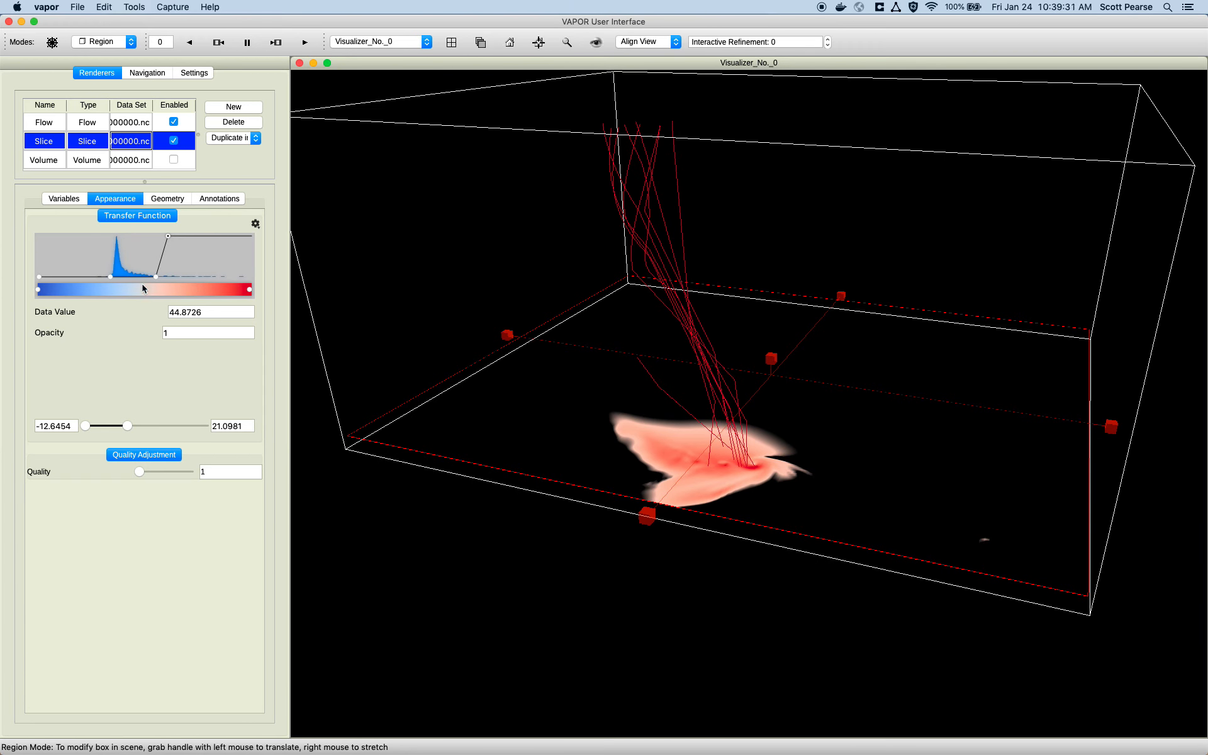
right_drag(614, 432, 716, 401)
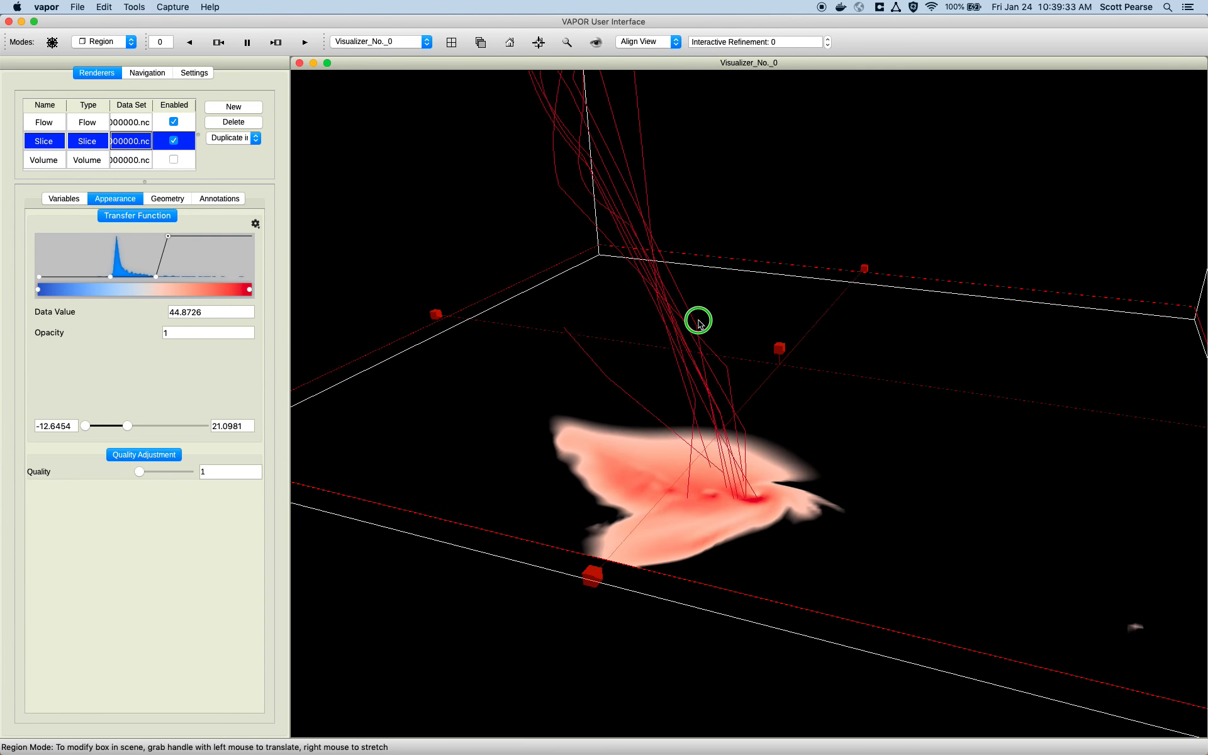
drag(717, 404, 760, 433)
drag(720, 548, 732, 491)
right_drag(731, 433, 729, 535)
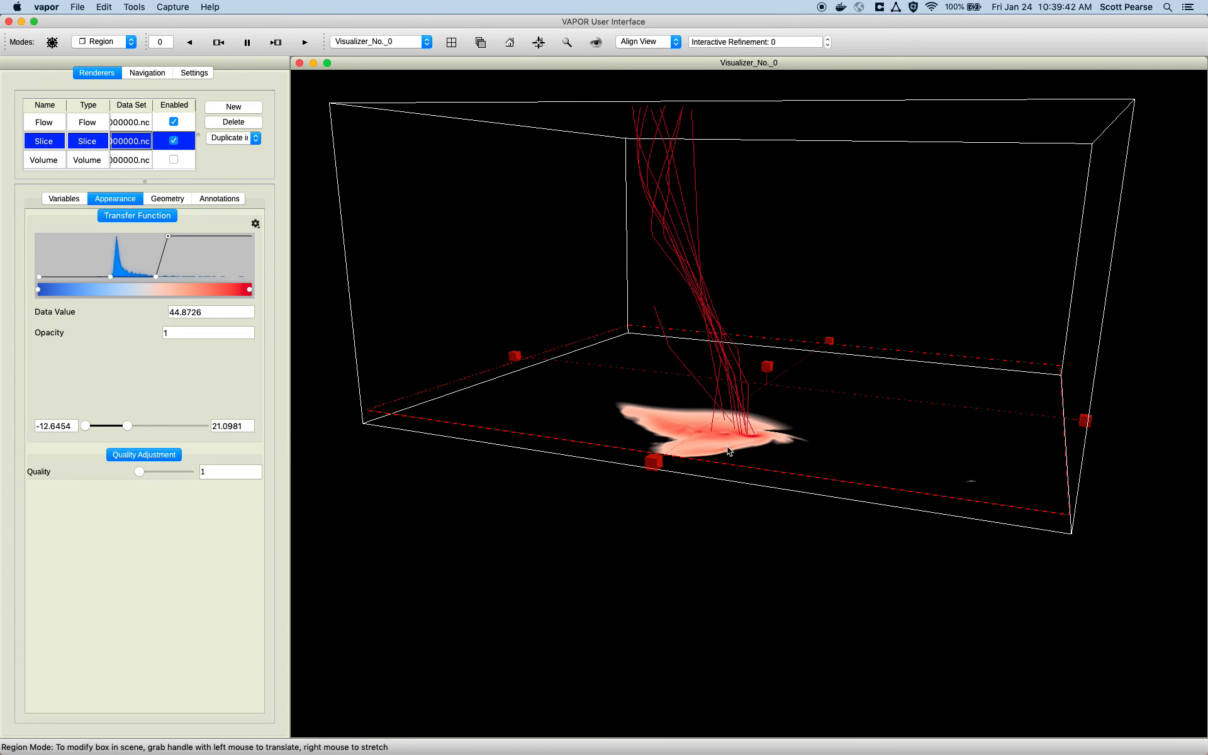
drag(747, 440, 744, 506)
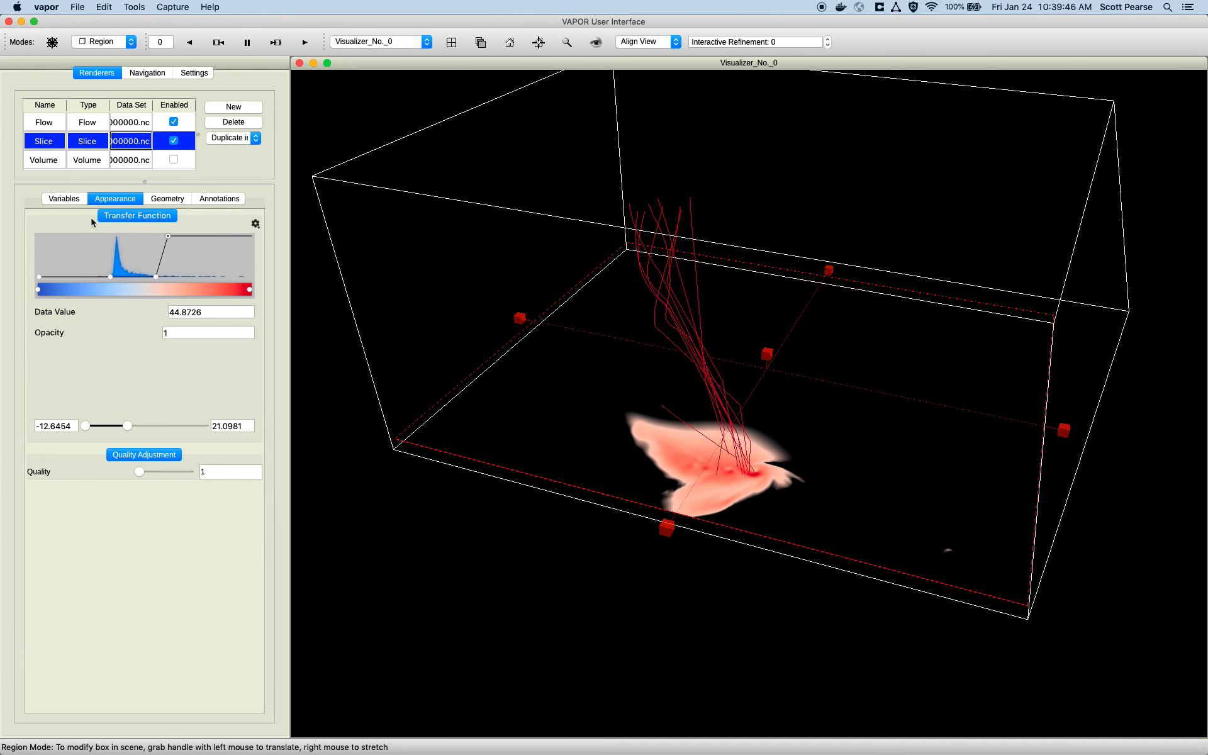
Step: Show the Flow renderer's seeding settings and check the available flow types, keeping Streamlines
click(64, 199)
click(126, 199)
click(113, 120)
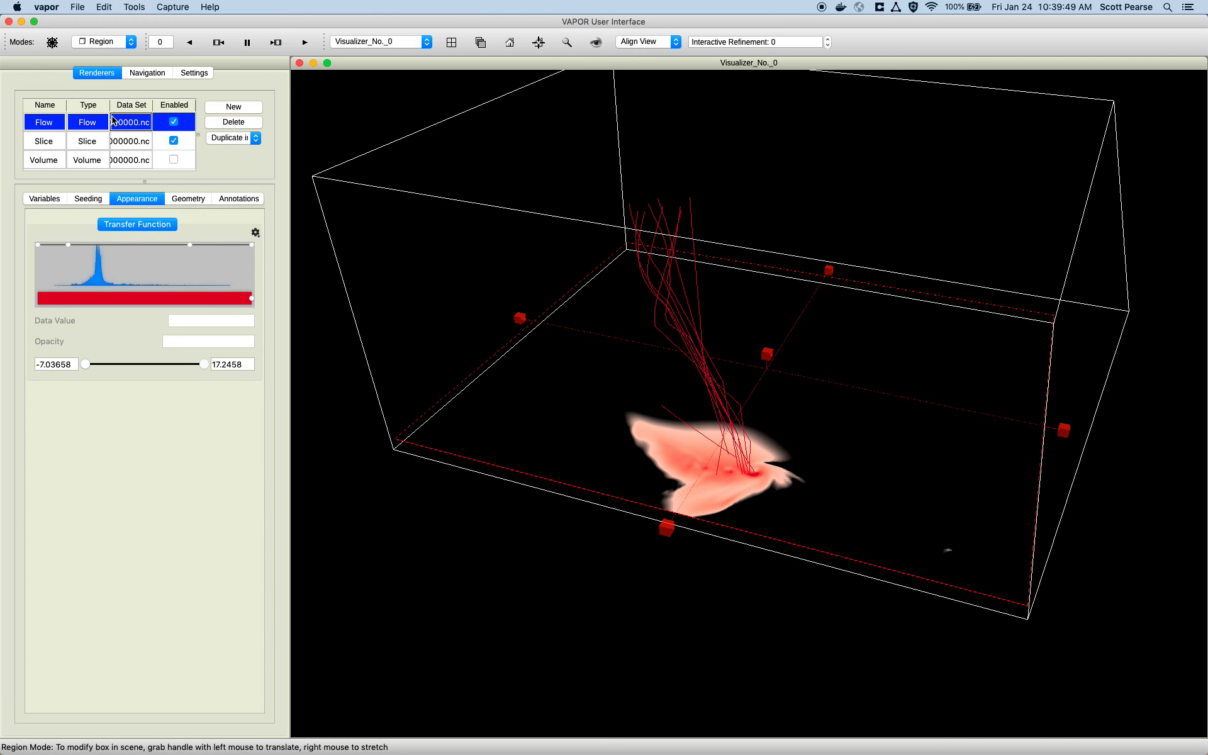
click(104, 197)
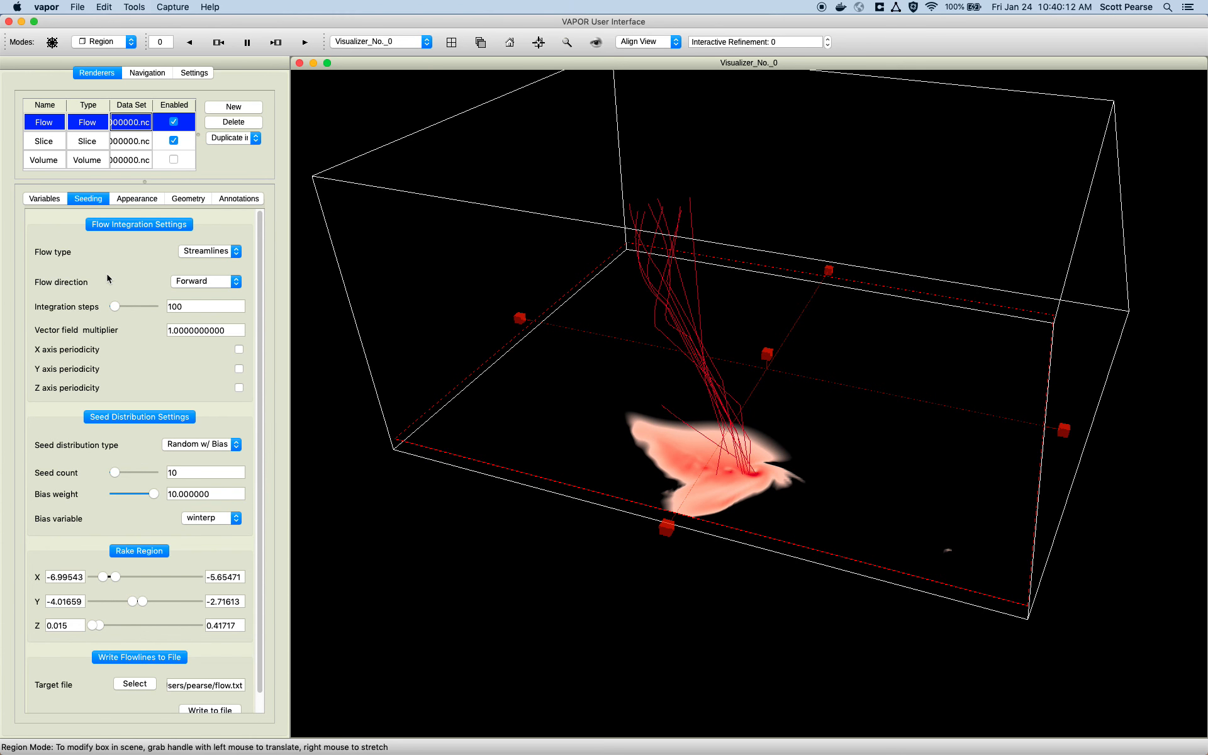
click(203, 254)
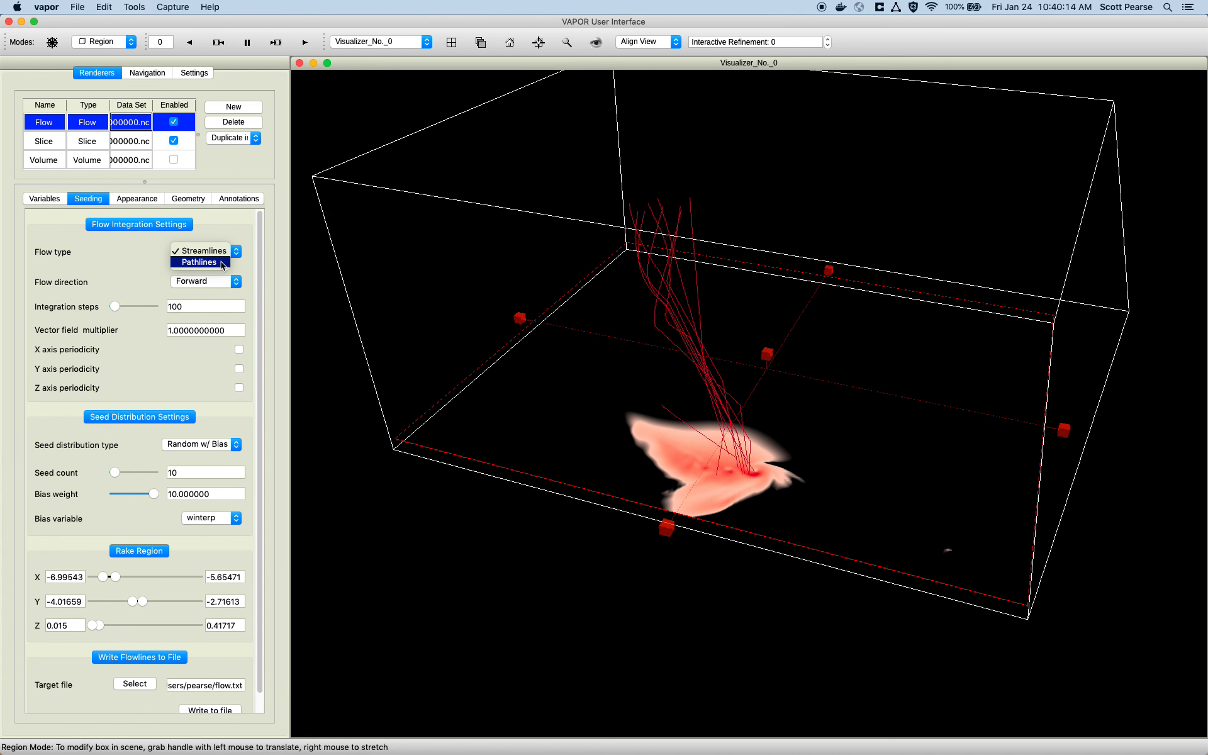
click(655, 304)
drag(655, 304, 698, 376)
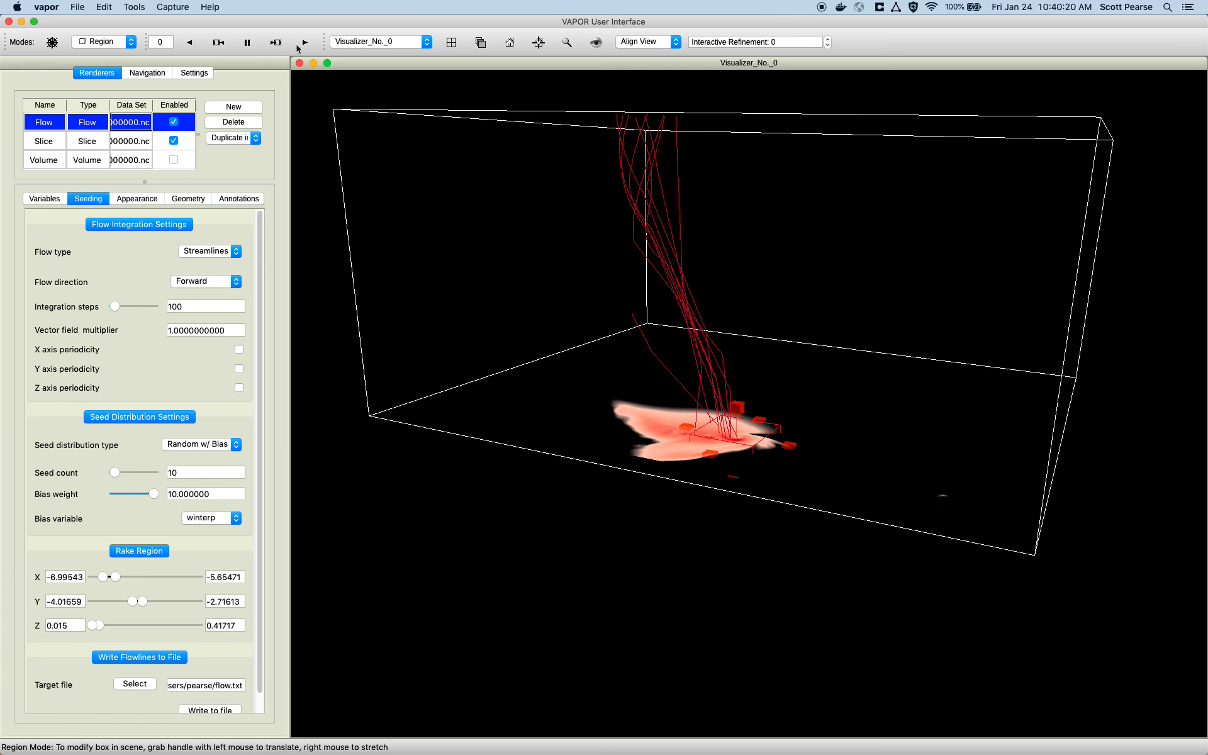
Step: Advance the scene to timestep 1 to examine the streamlines and slice, and go back one timestep
click(276, 42)
drag(512, 201, 658, 260)
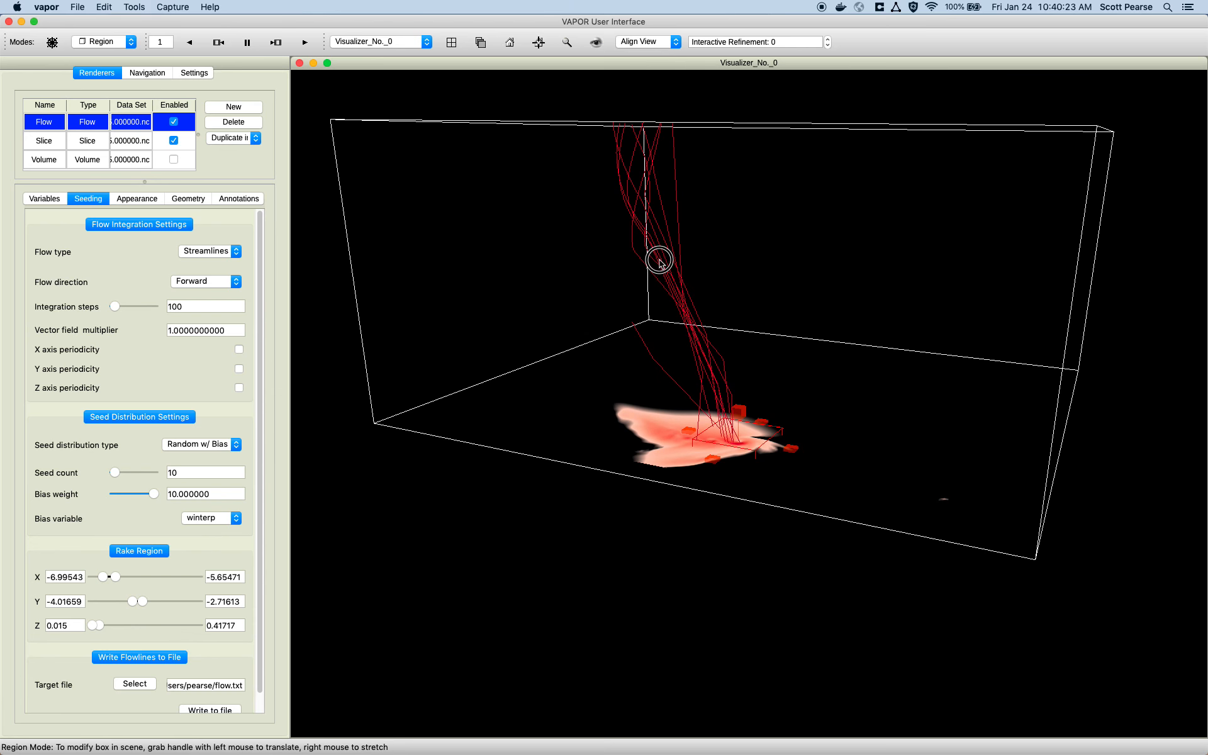
click(220, 42)
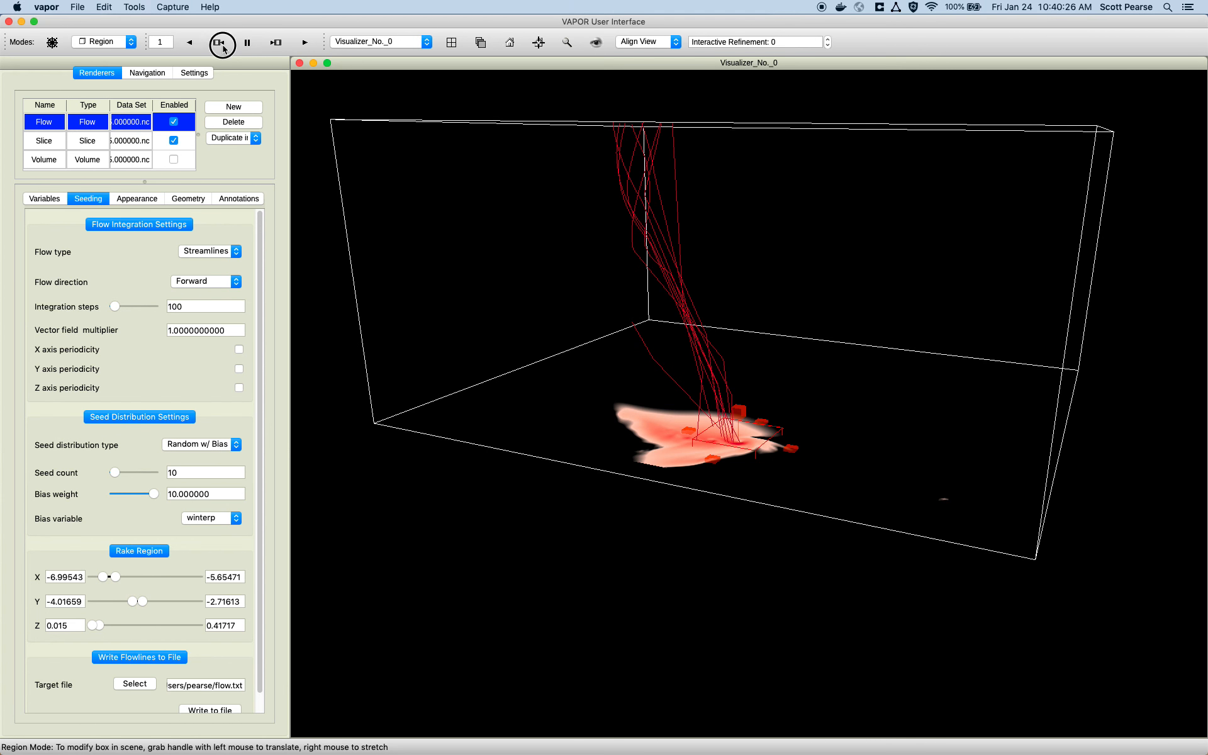